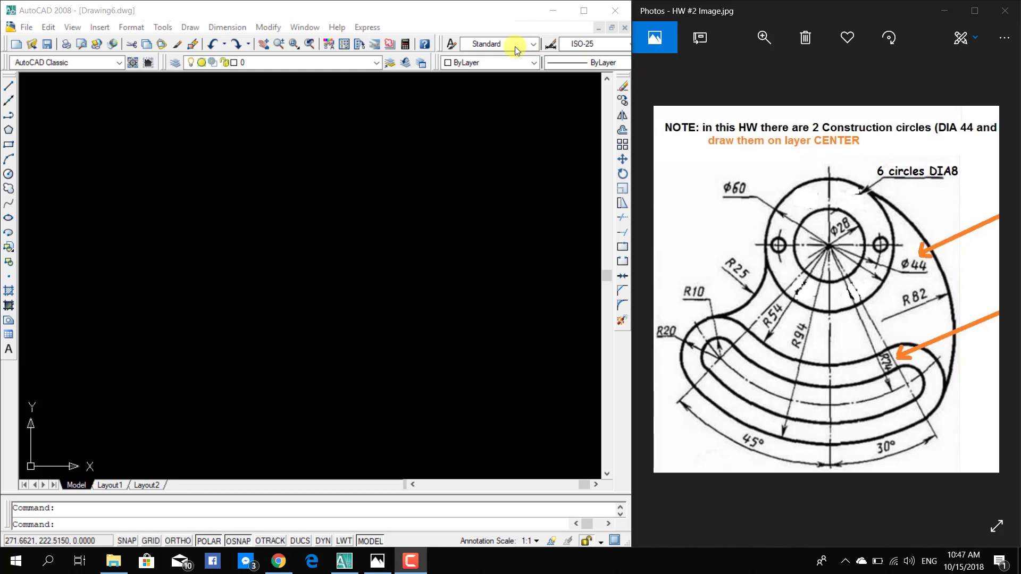
Bring the empty AutoCAD drawing window to the front beside the bracket reference image.
left_click(404, 12)
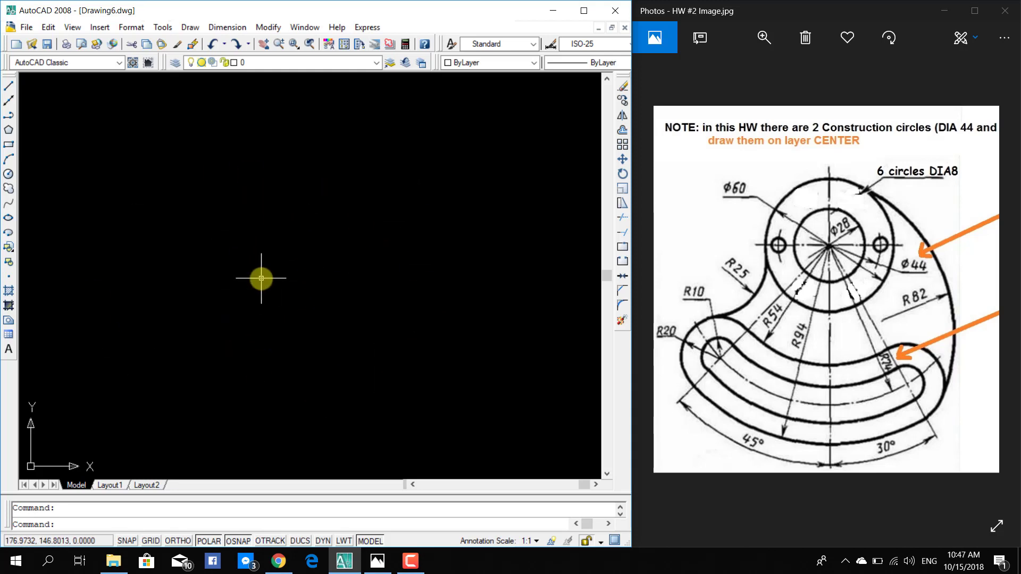
Start a new blank drawing from the acadiso.dwt template.
left_click(30, 27)
left_click(46, 42)
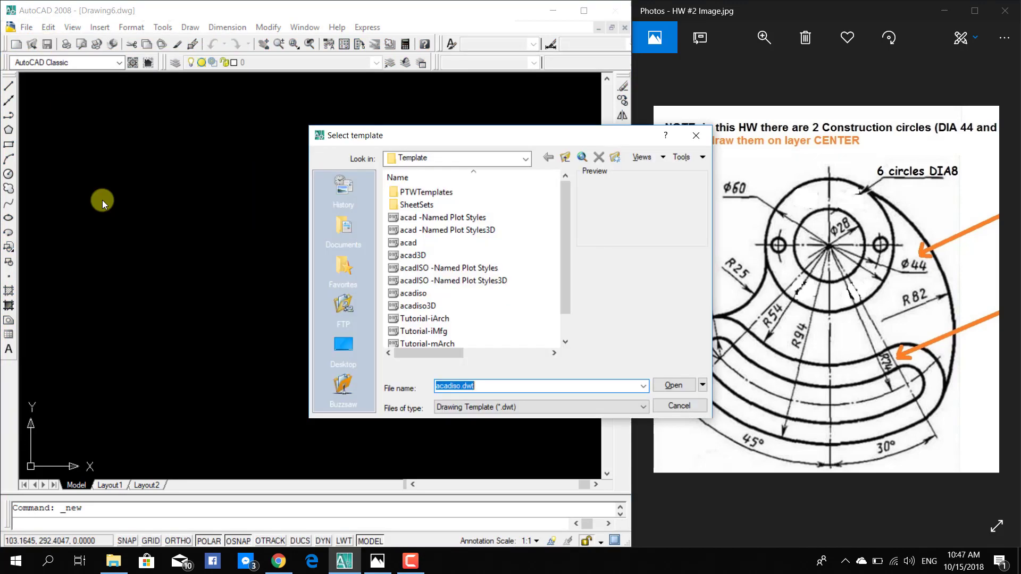
left_click(704, 385)
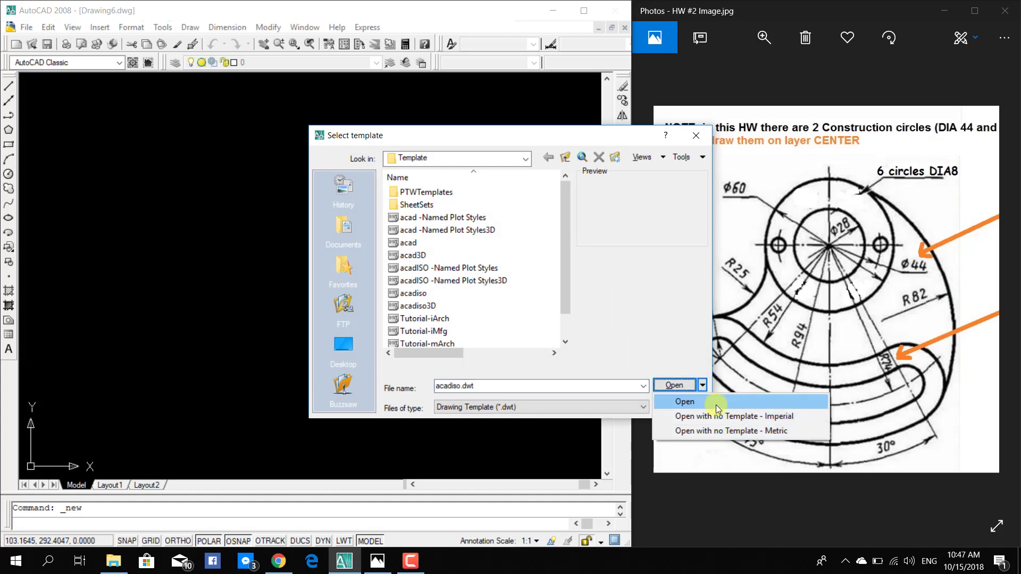
left_click(696, 135)
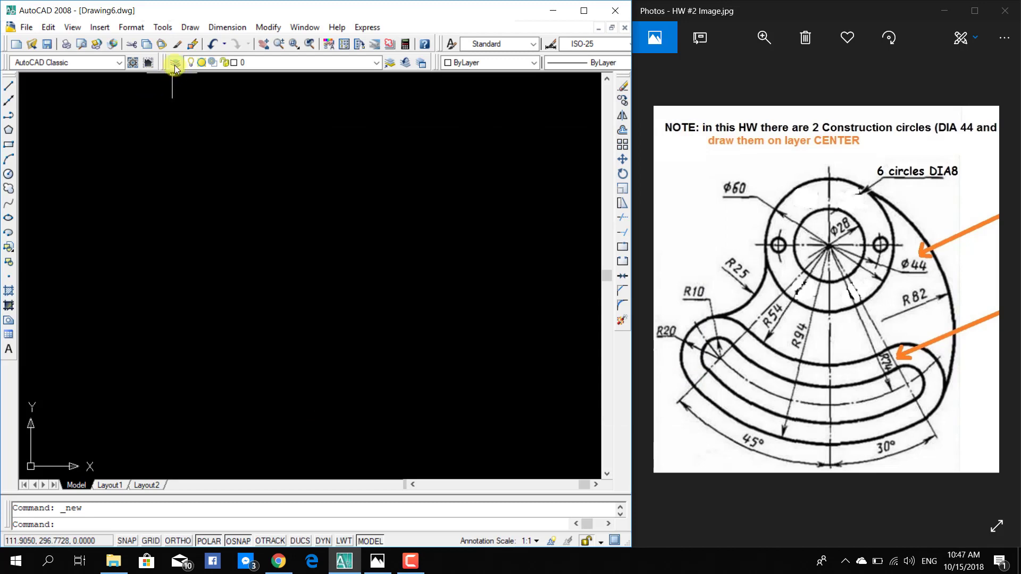
Add a new layer named Center and colour it yellow.
left_click(175, 65)
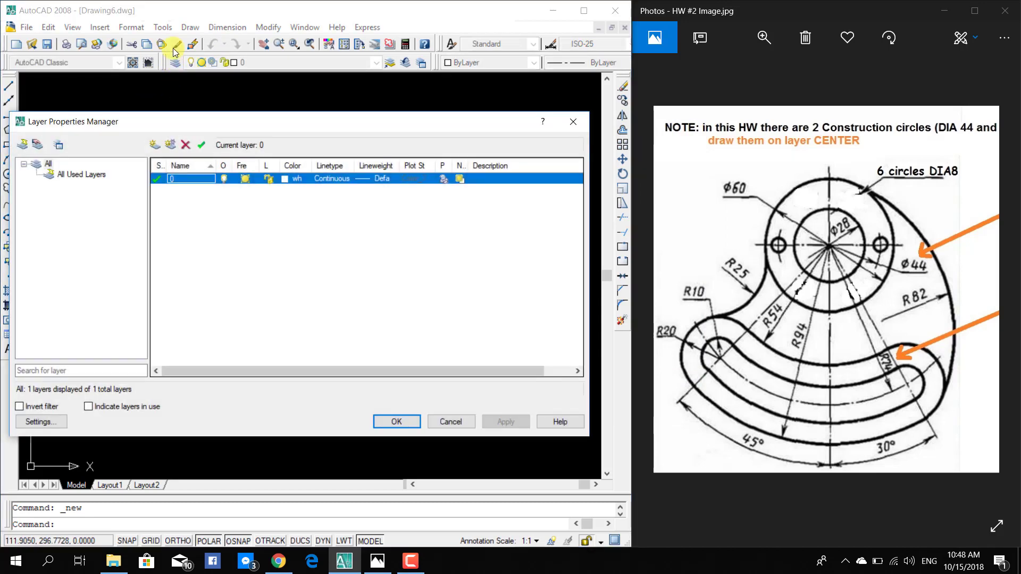
left_click(154, 145)
type("Cente")
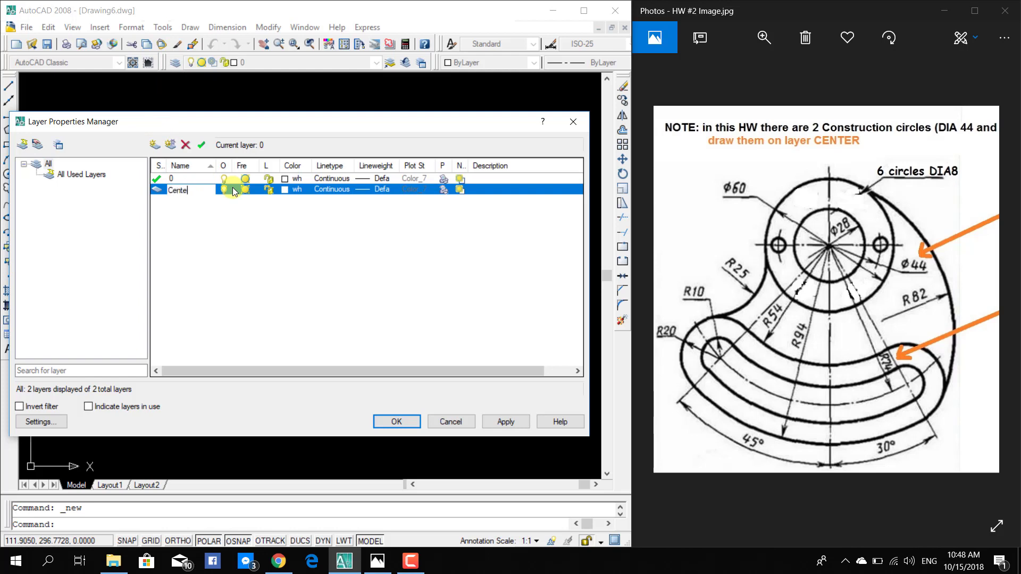
type("r")
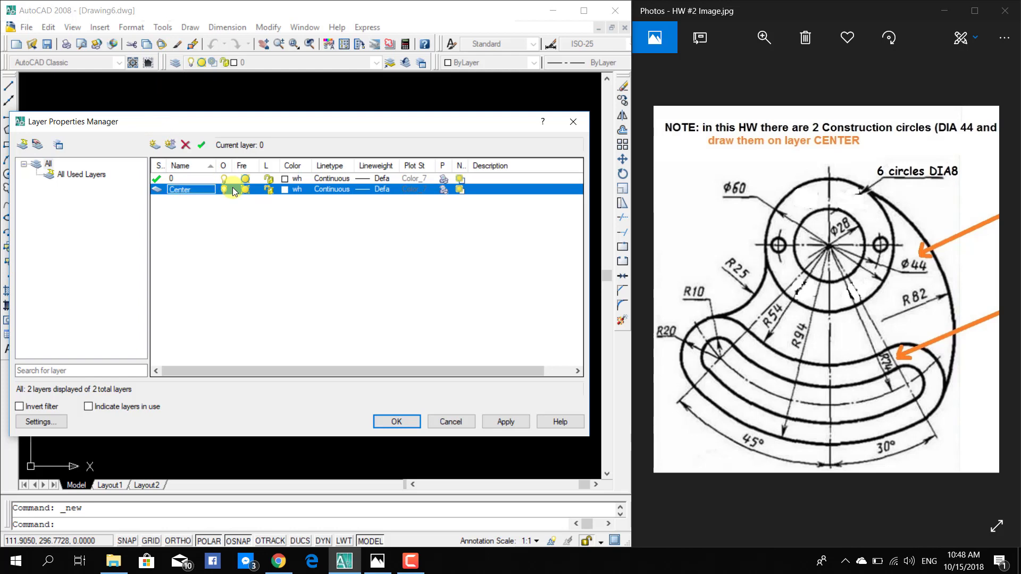
left_click(246, 190)
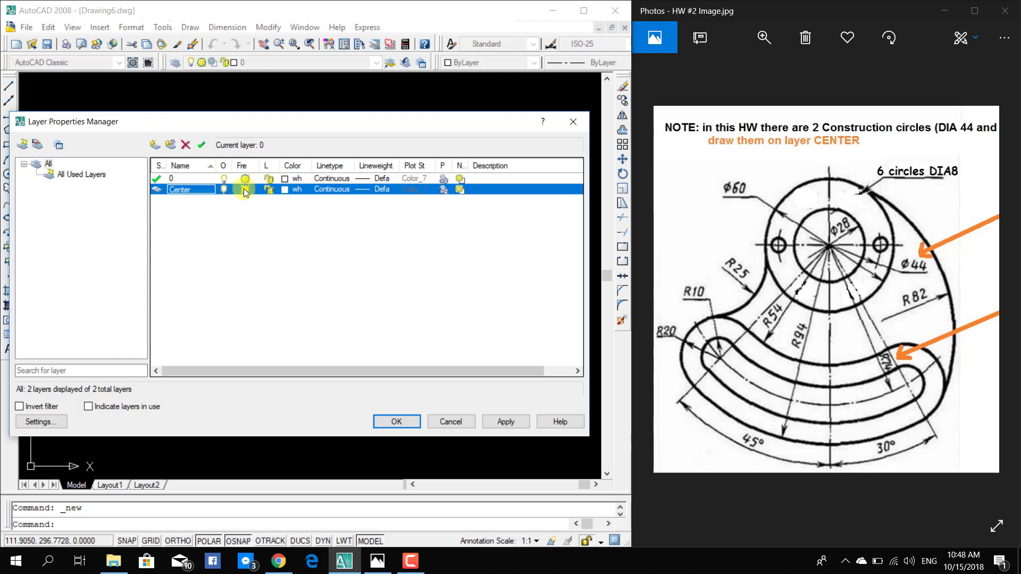
left_click(286, 190)
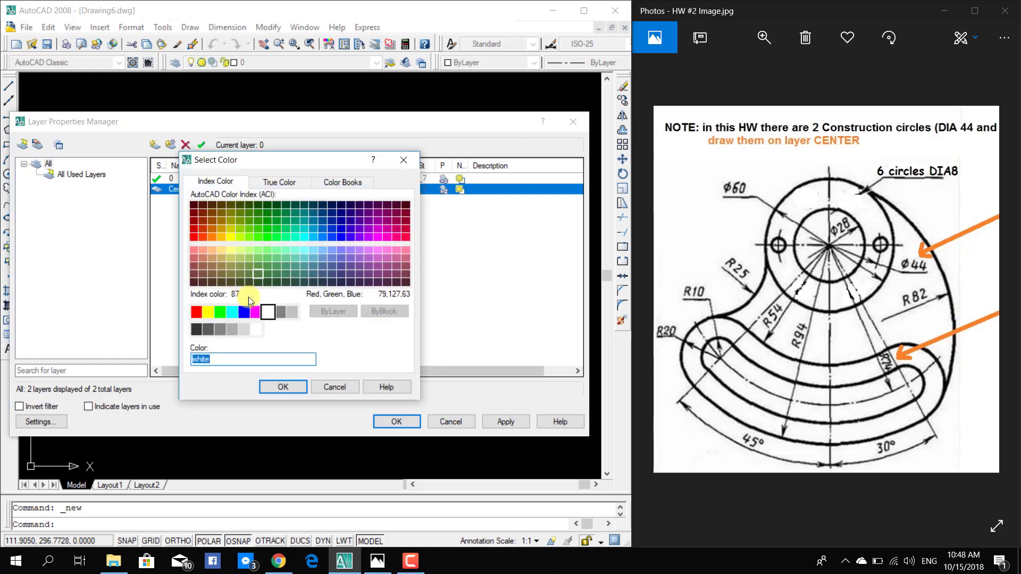
left_click(203, 313)
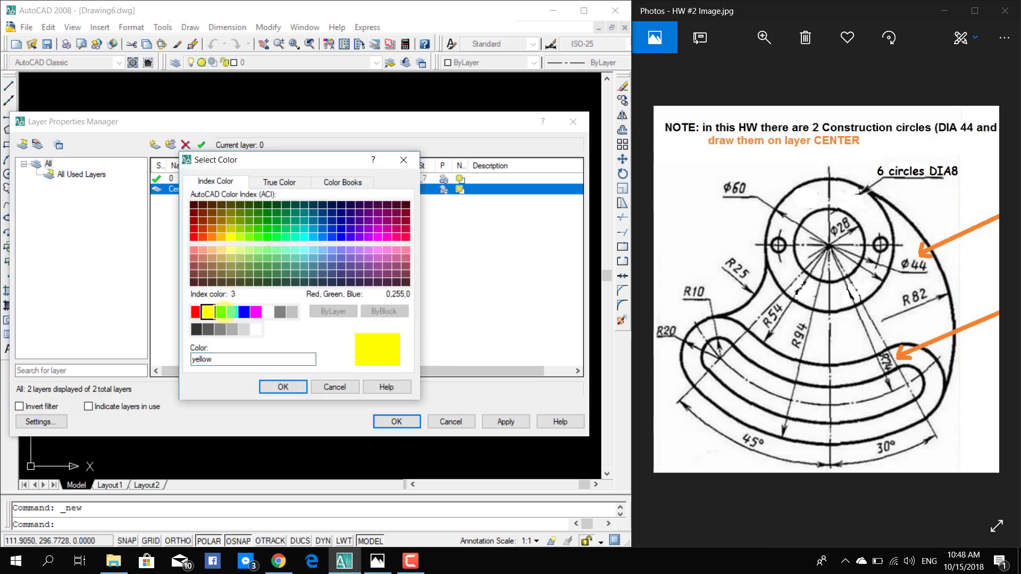
left_click(281, 388)
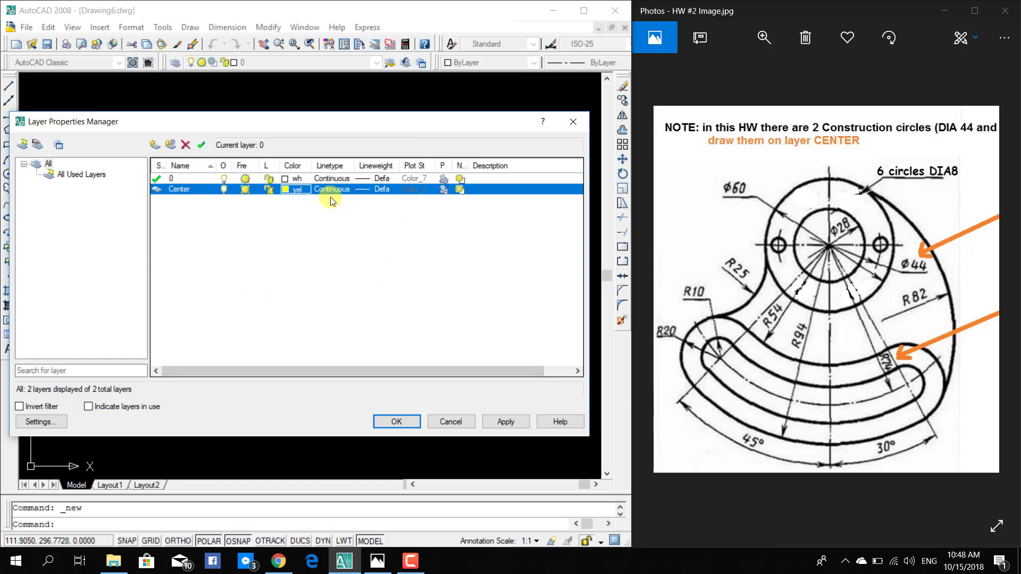
Load the CENTER linetype and assign it to the Center layer.
left_click(329, 189)
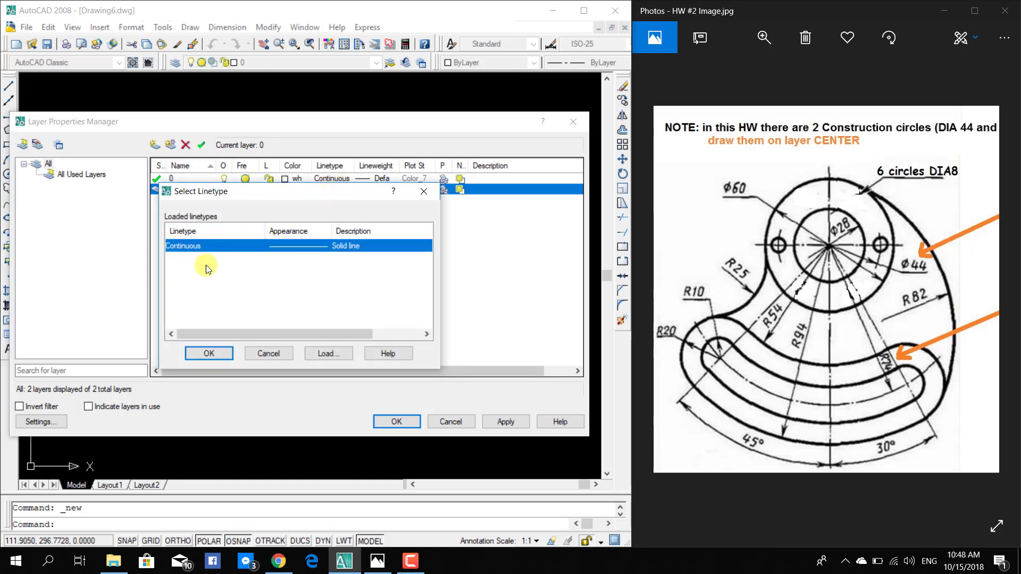
left_click(328, 353)
scroll(228, 249, "down", 1)
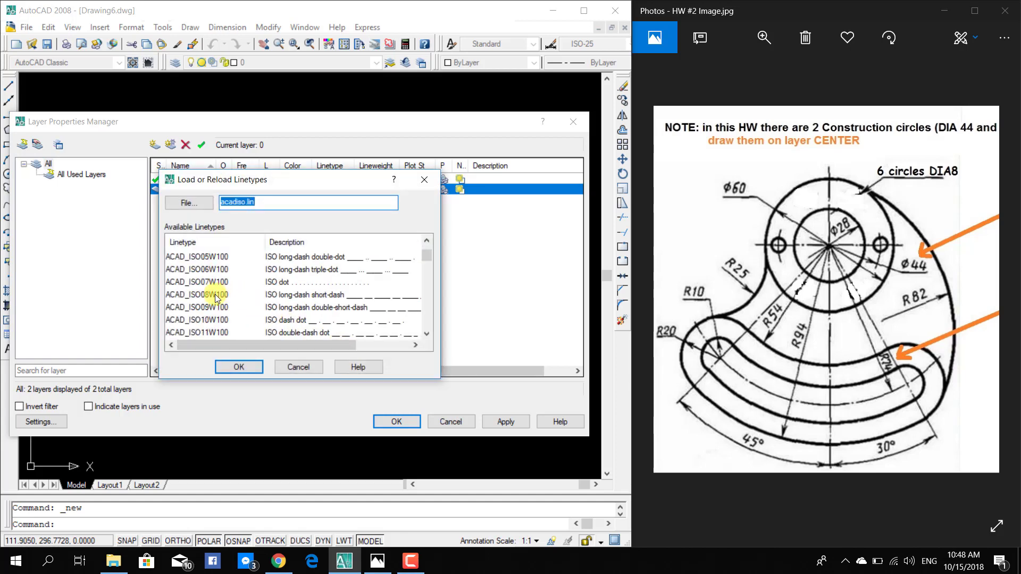
scroll(213, 294, "down", 2)
scroll(212, 294, "down", 3)
scroll(207, 291, "up", 1)
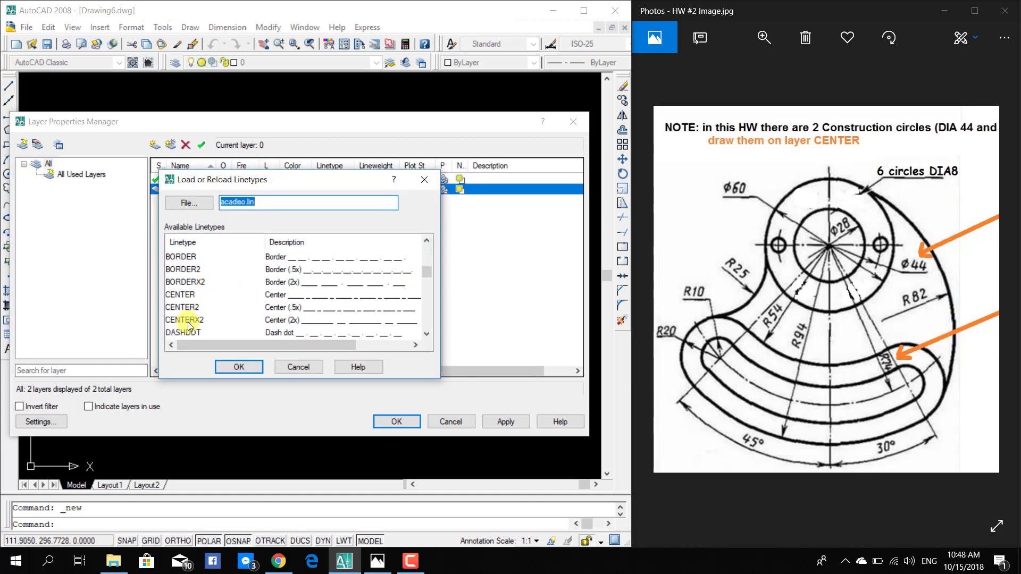
left_click(191, 294)
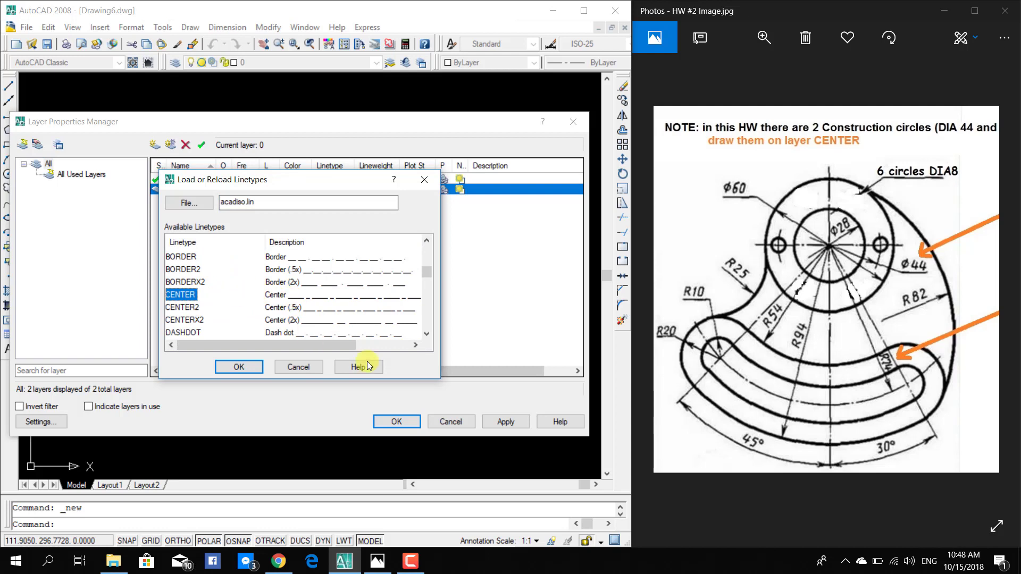
left_click(238, 366)
left_click(203, 246)
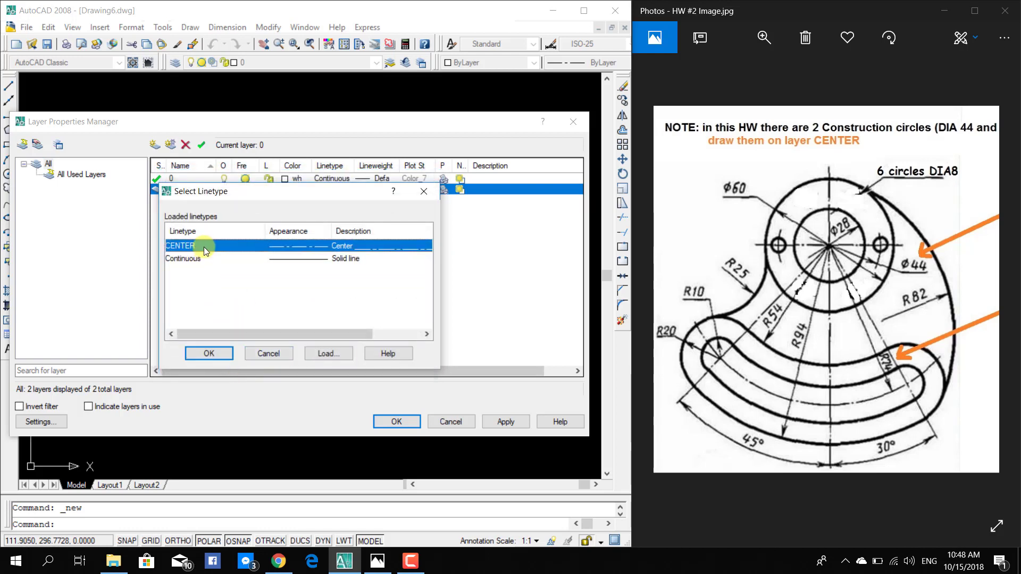
left_click(209, 354)
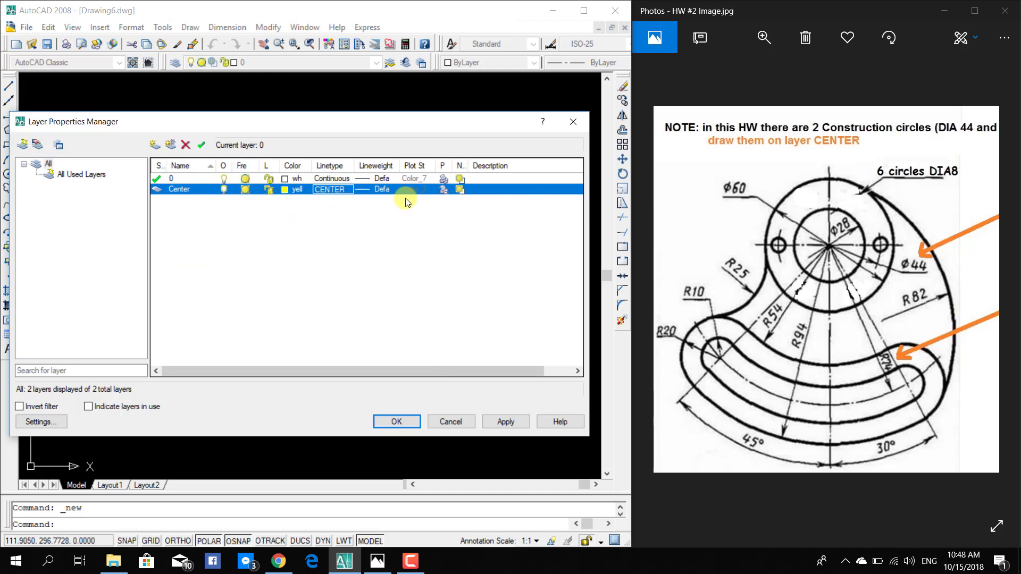
Give layer 0 a 0.35 mm lineweight and apply the layer settings.
left_click(379, 180)
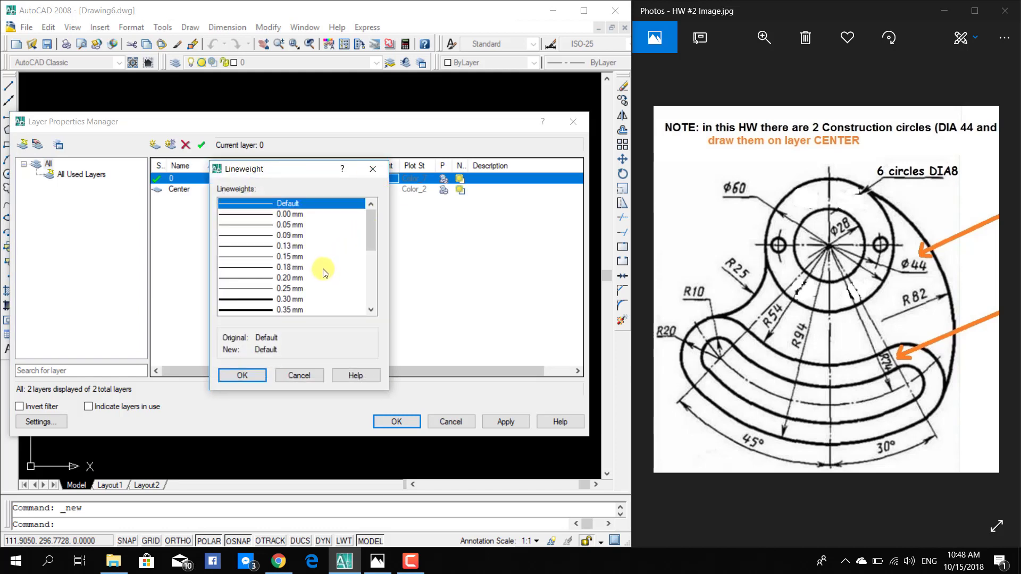
left_click(279, 311)
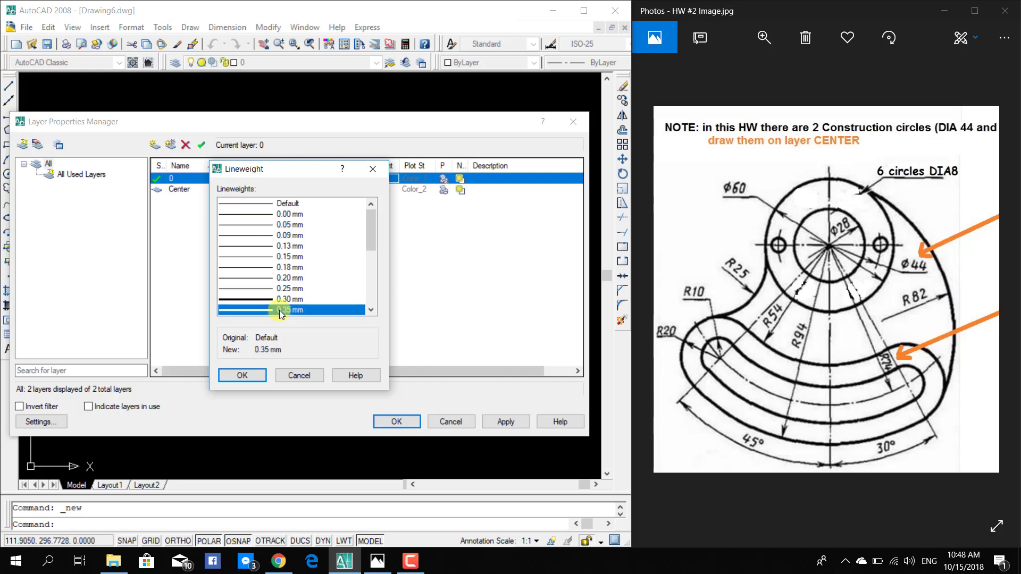
left_click(245, 375)
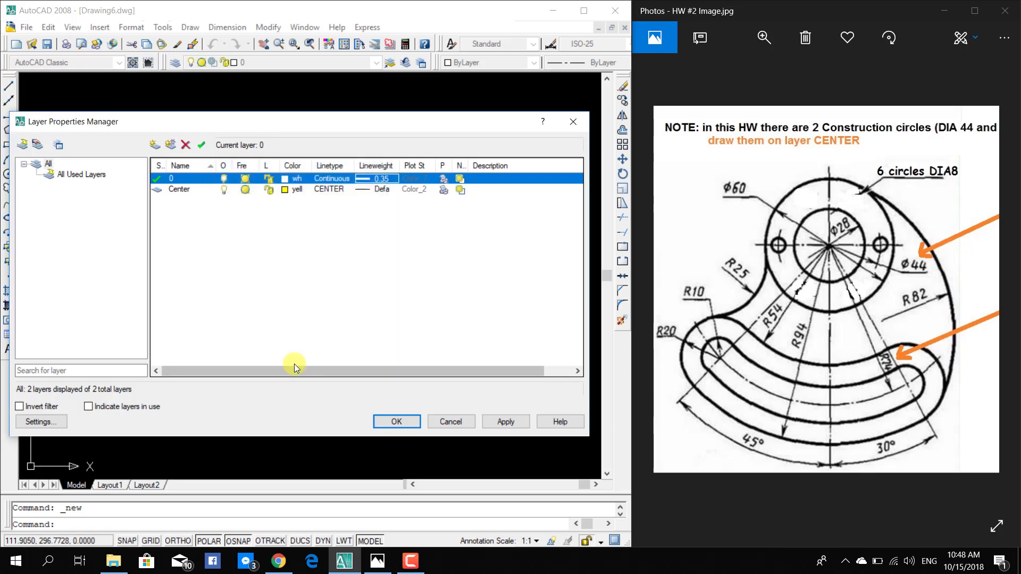
left_click(386, 422)
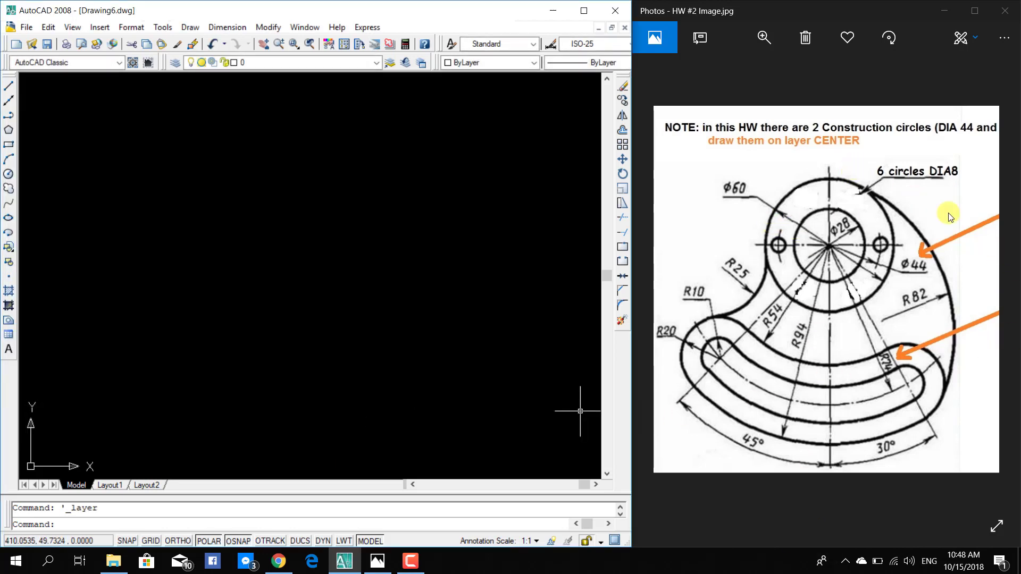
Make Center the current layer and draw a 170-unit vertical centre line.
left_click(377, 63)
left_click(283, 82)
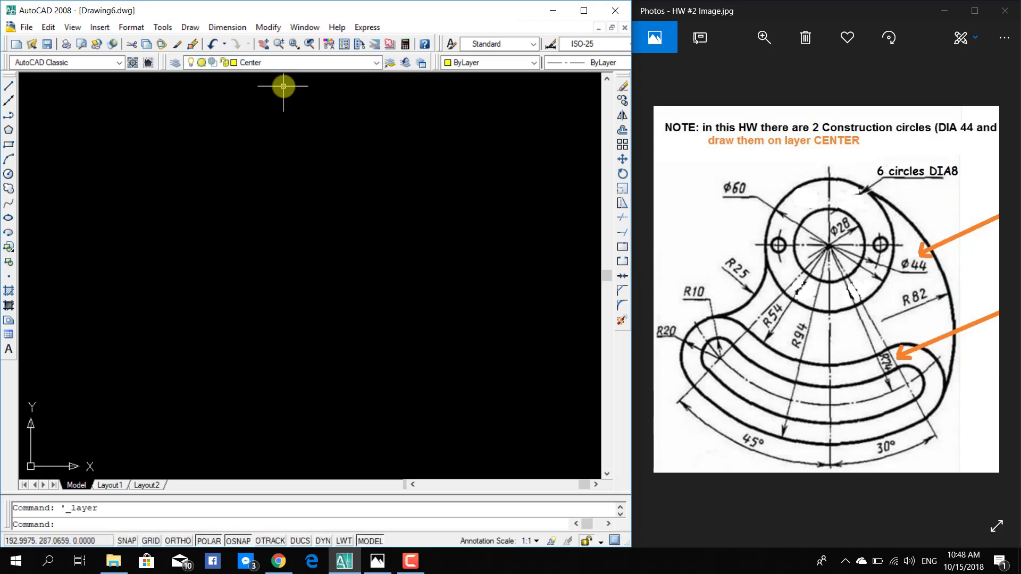
left_click(9, 85)
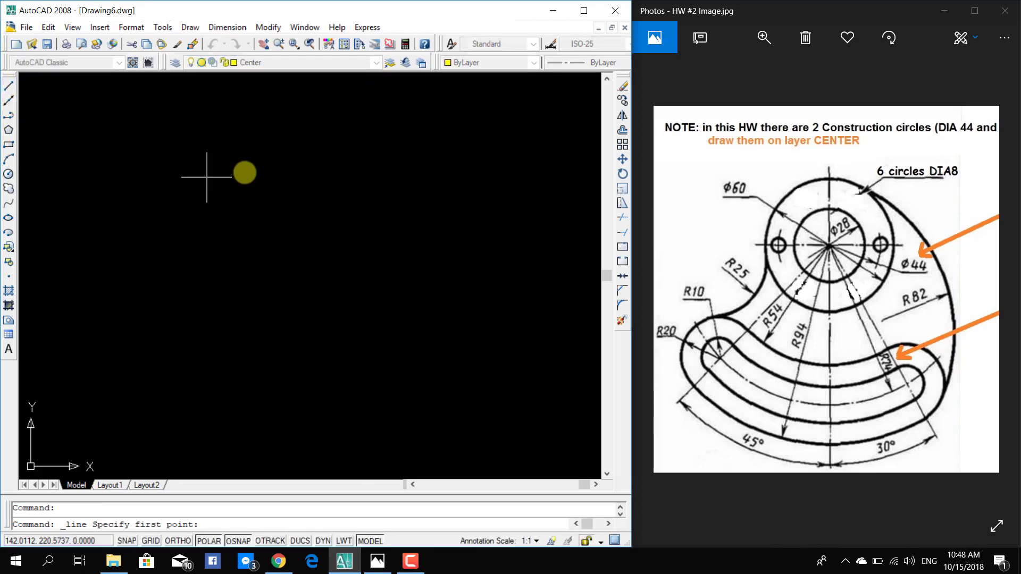
left_click(307, 128)
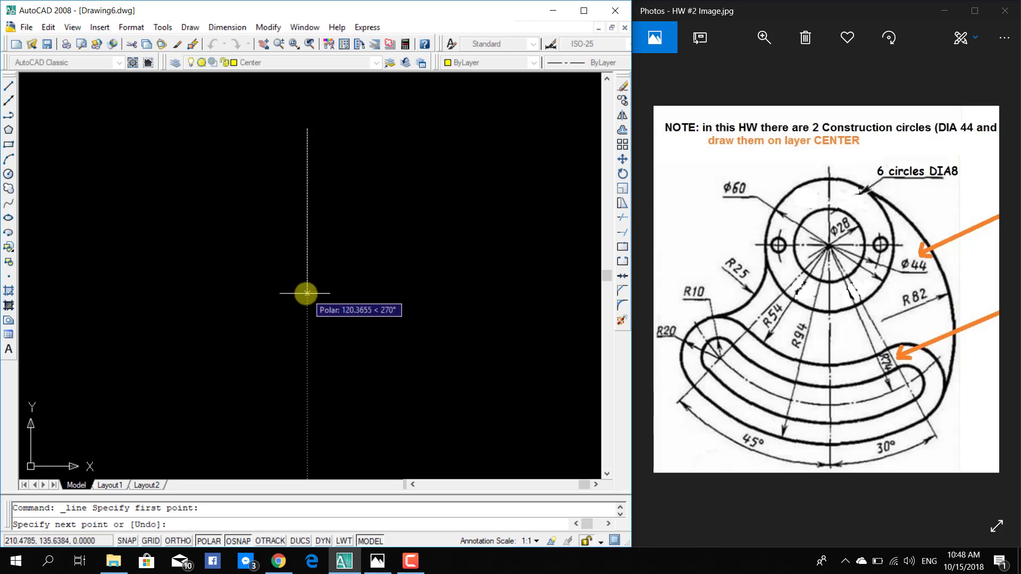
type("170")
key("Return")
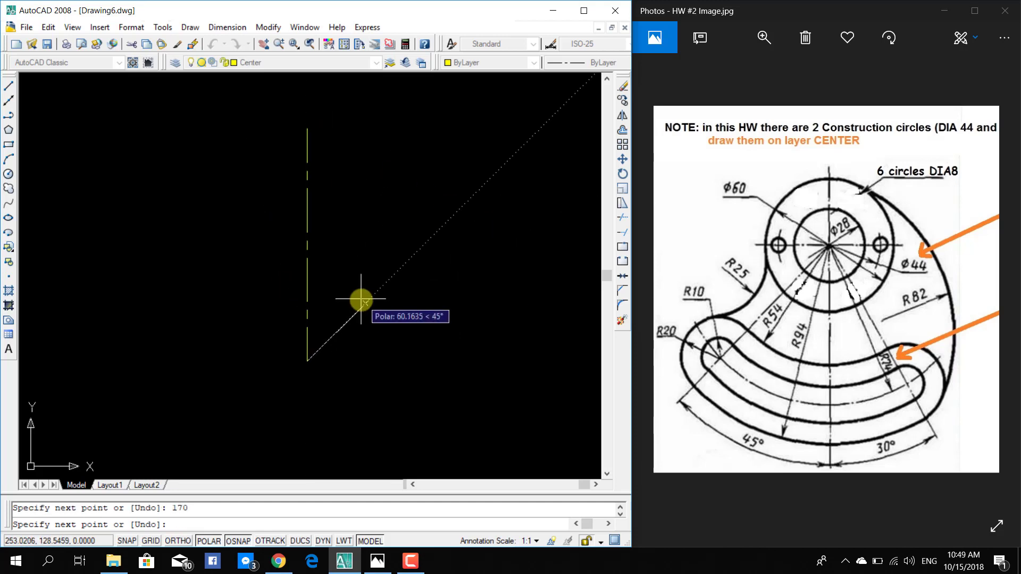
key("Escape")
scroll(353, 289, "up", 1)
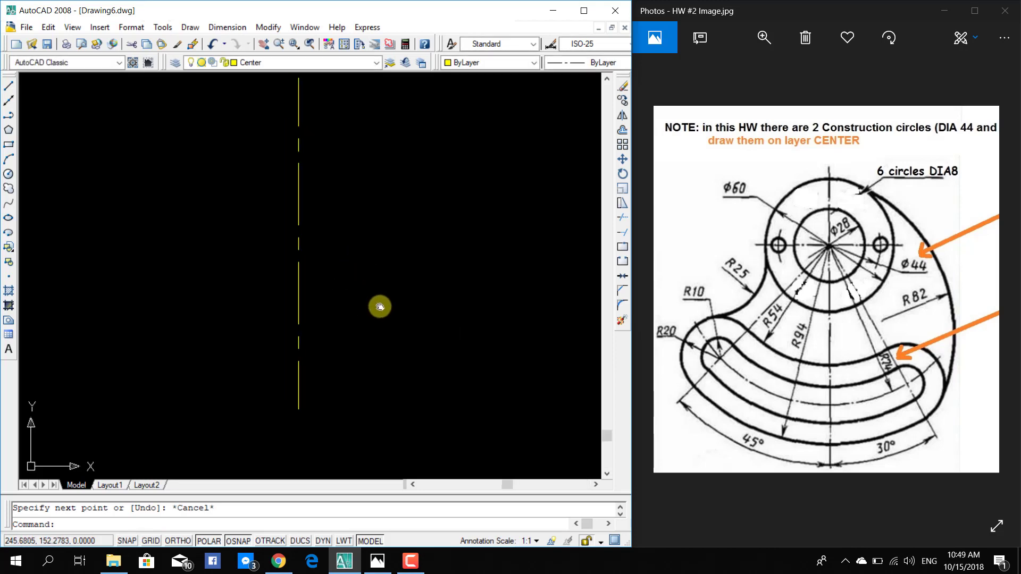
mouse_move(381, 303)
middle_mouse_down()
mouse_move(403, 338)
mouse_move(429, 340)
middle_mouse_up()
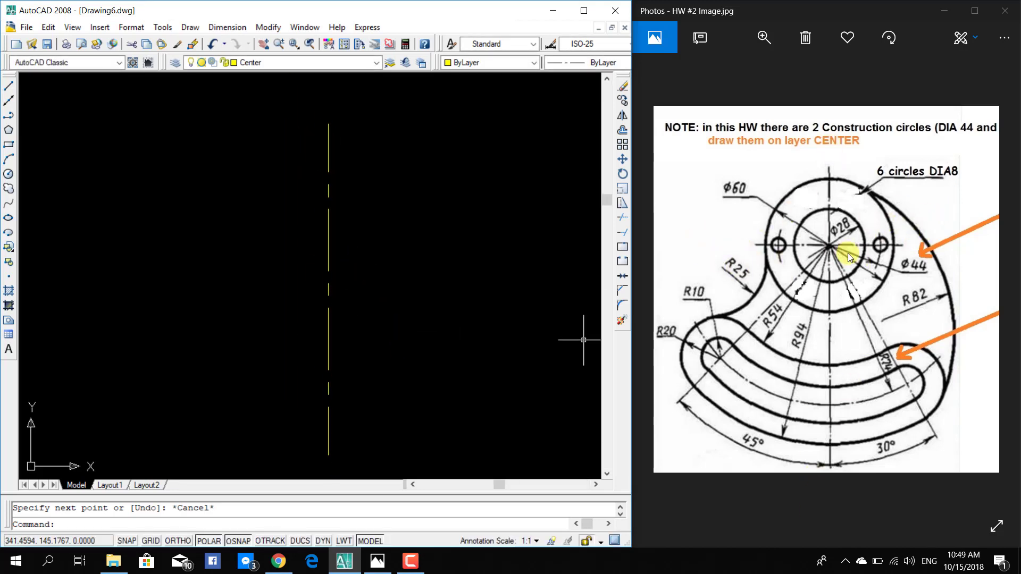
Draw a horizontal centre line crossing the vertical one.
left_click(8, 87)
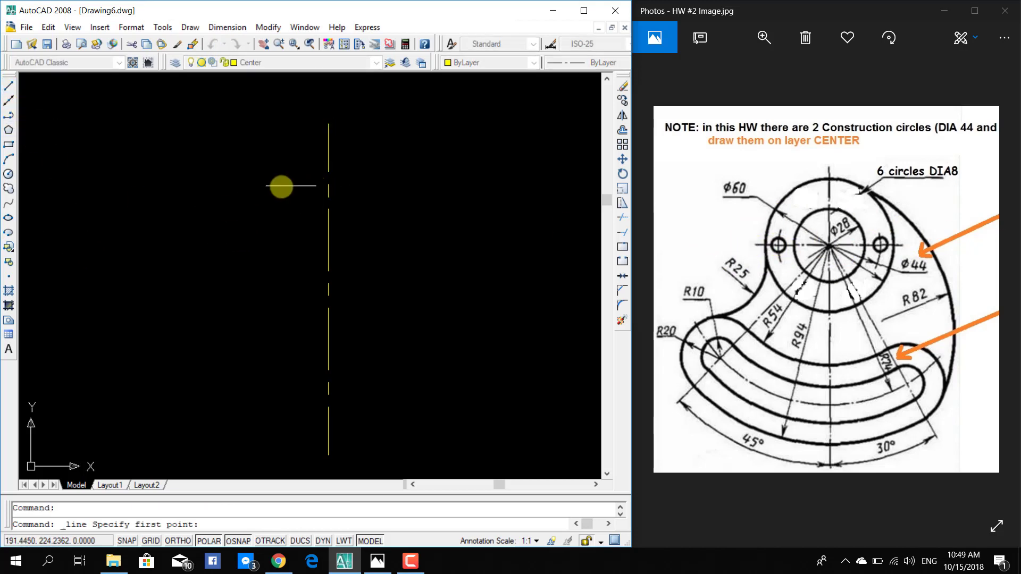
left_click(214, 193)
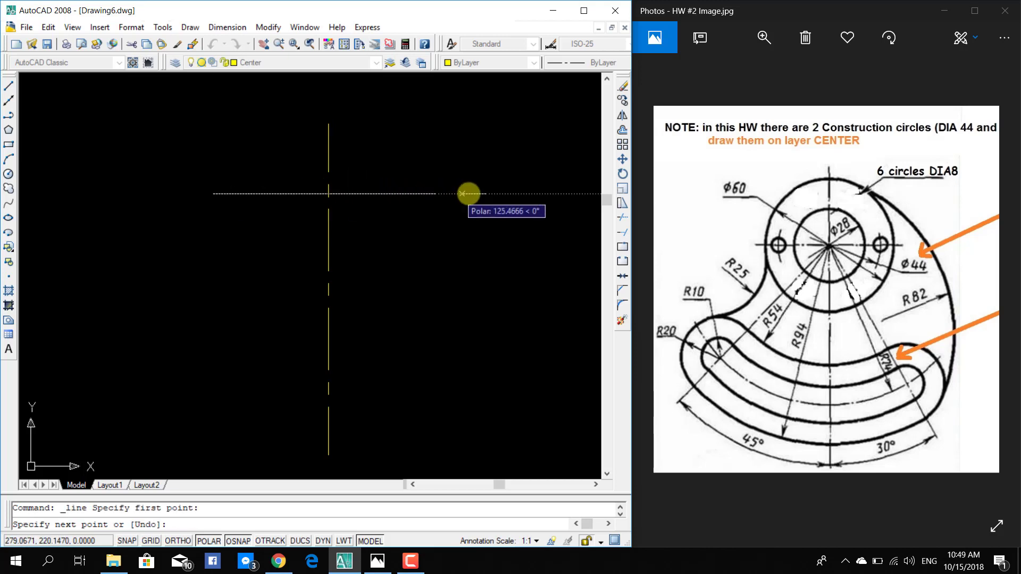
left_click(474, 193)
key("Escape")
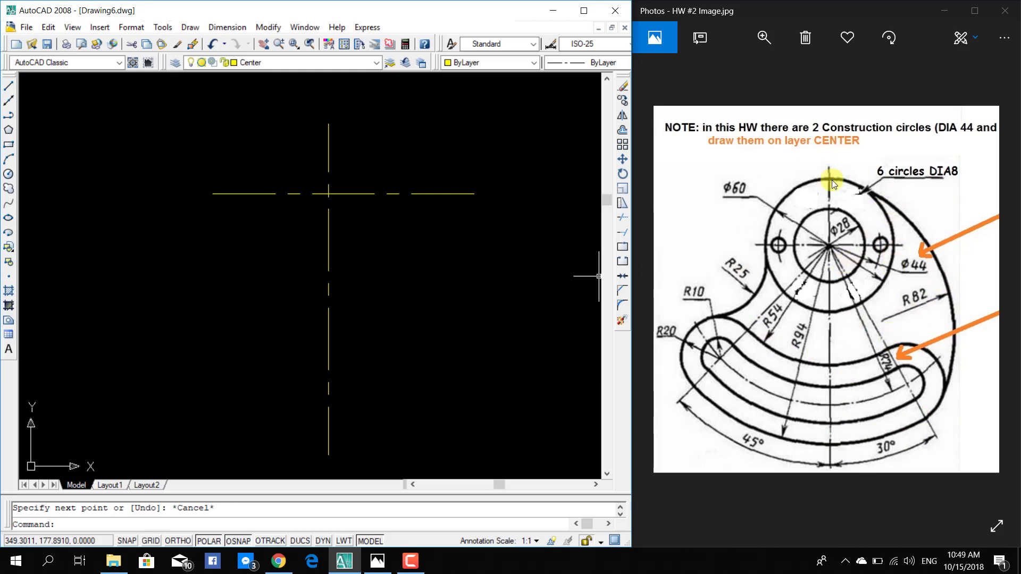
Open the object snap settings from the OSNAP status-bar button.
left_click(8, 86)
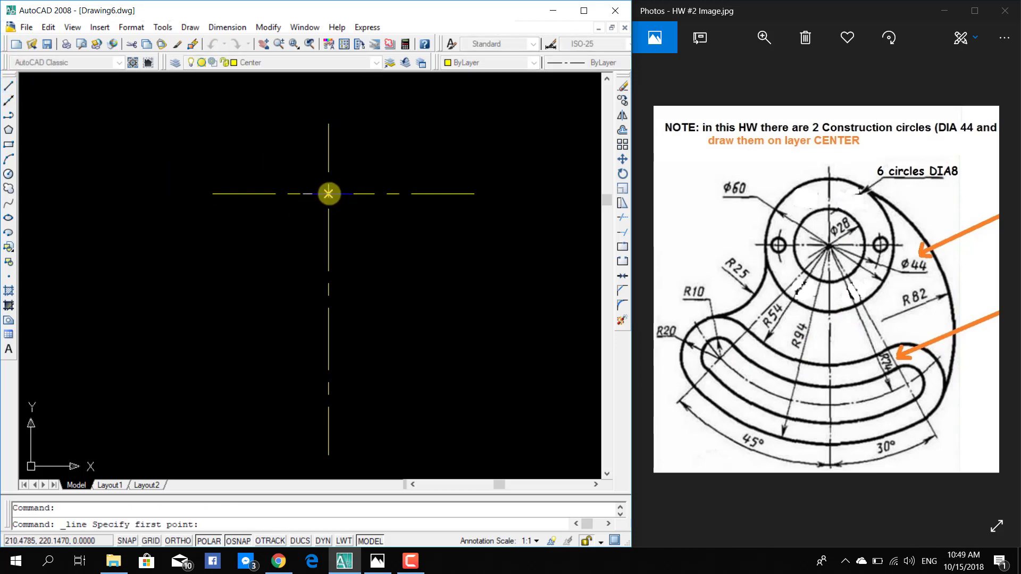
middle_click_drag(329, 194, 325, 198)
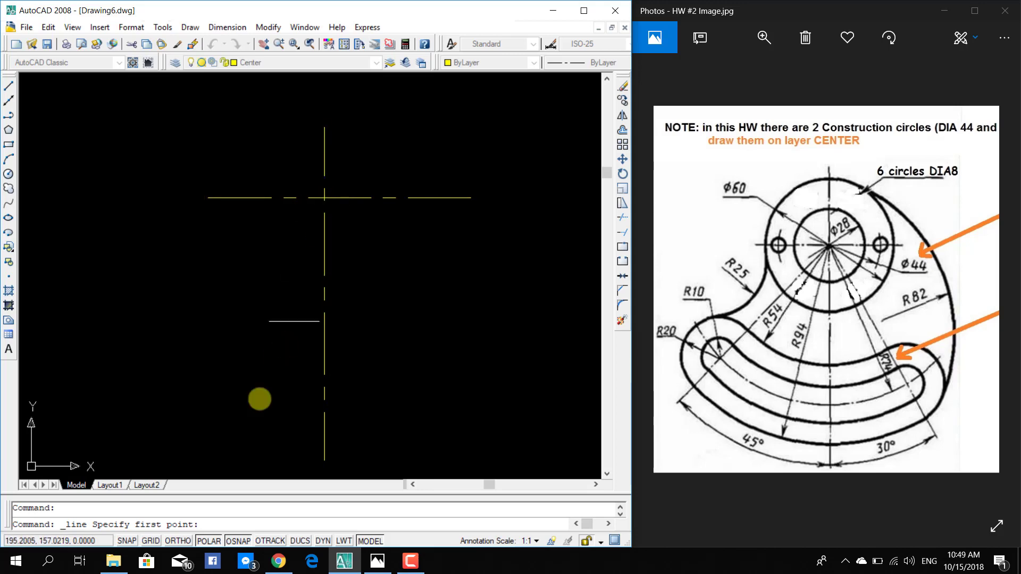
right_click(235, 546)
left_click(255, 529)
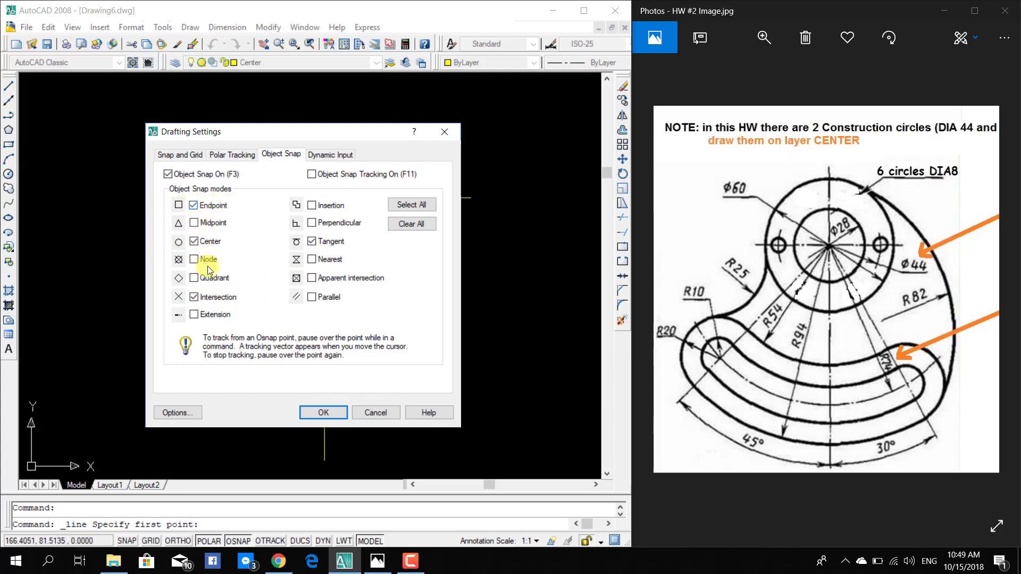
Confirm the snap settings and draw a centre line from the intersection at 300°.
left_click(322, 413)
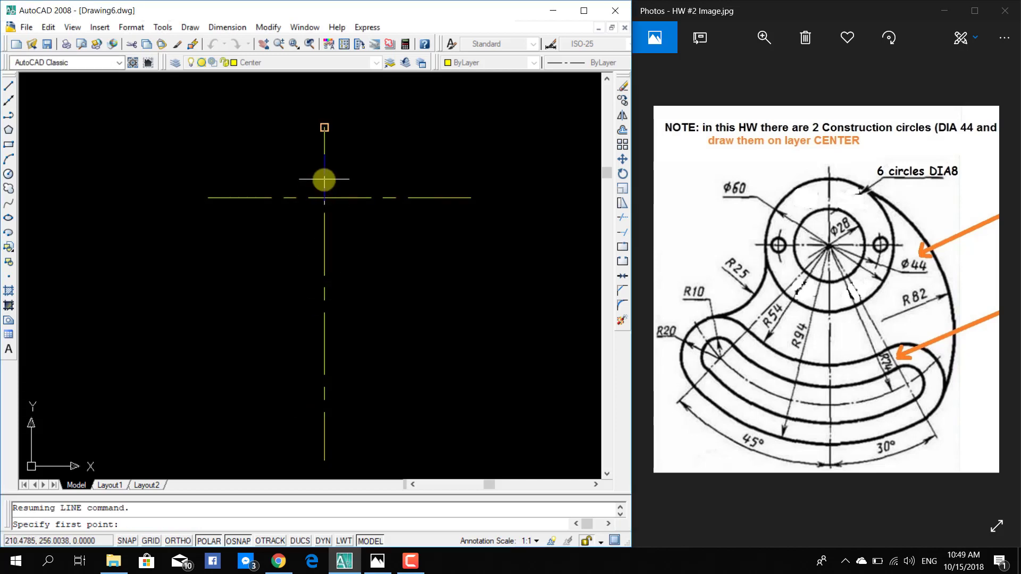
left_click(324, 199)
right_click(324, 198)
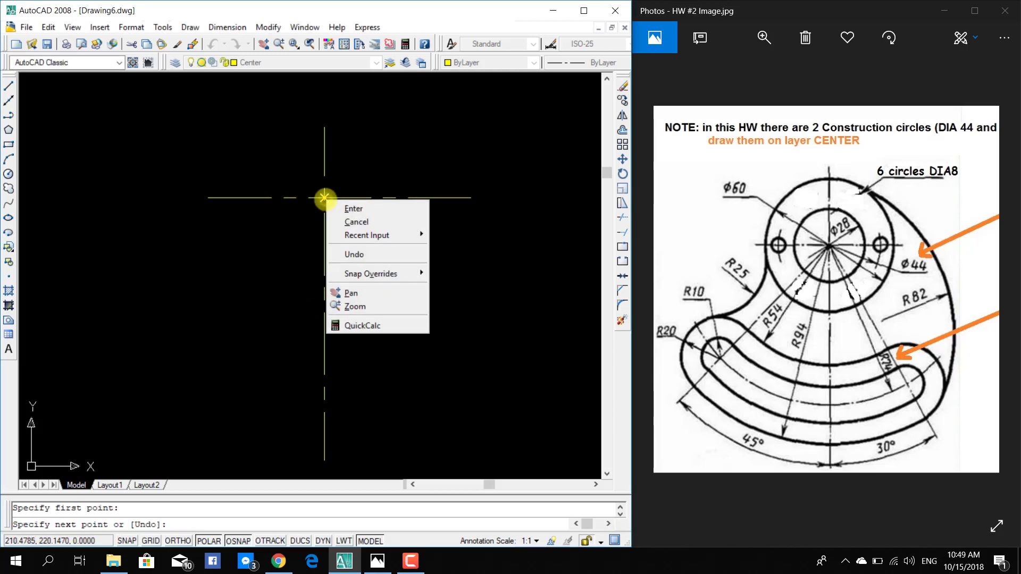
key("Escape")
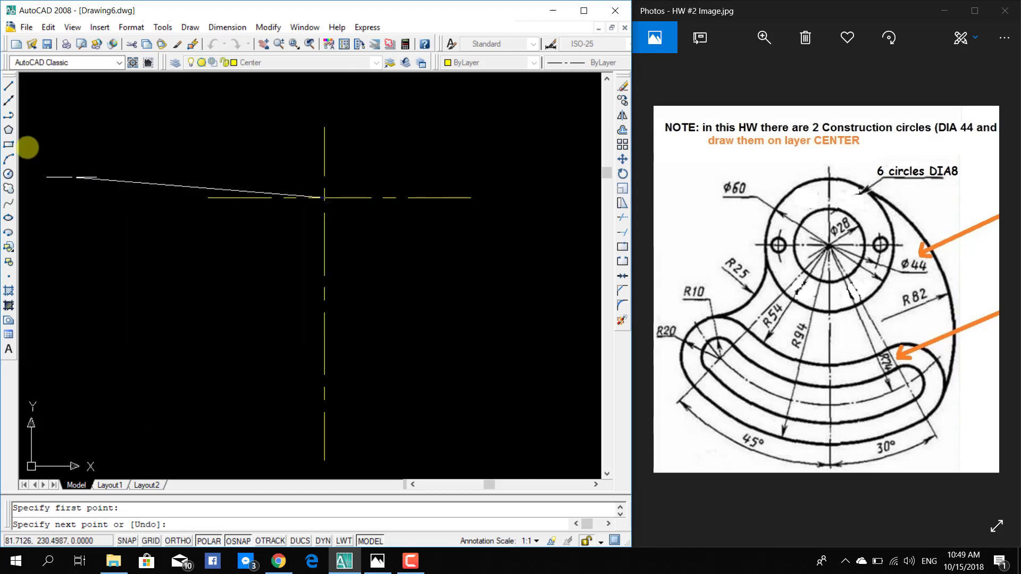
left_click(8, 87)
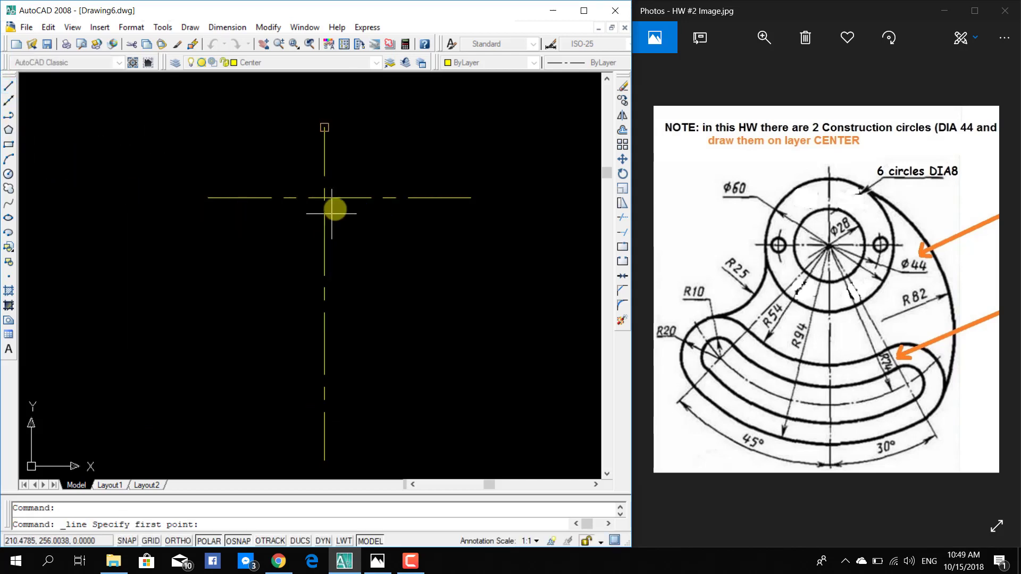
left_click(325, 198)
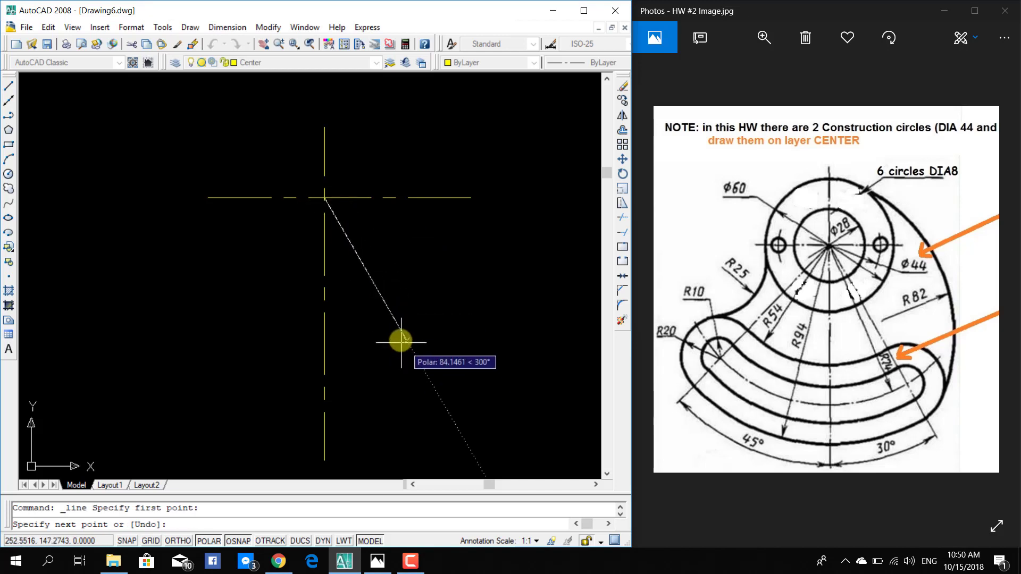
left_click(413, 351)
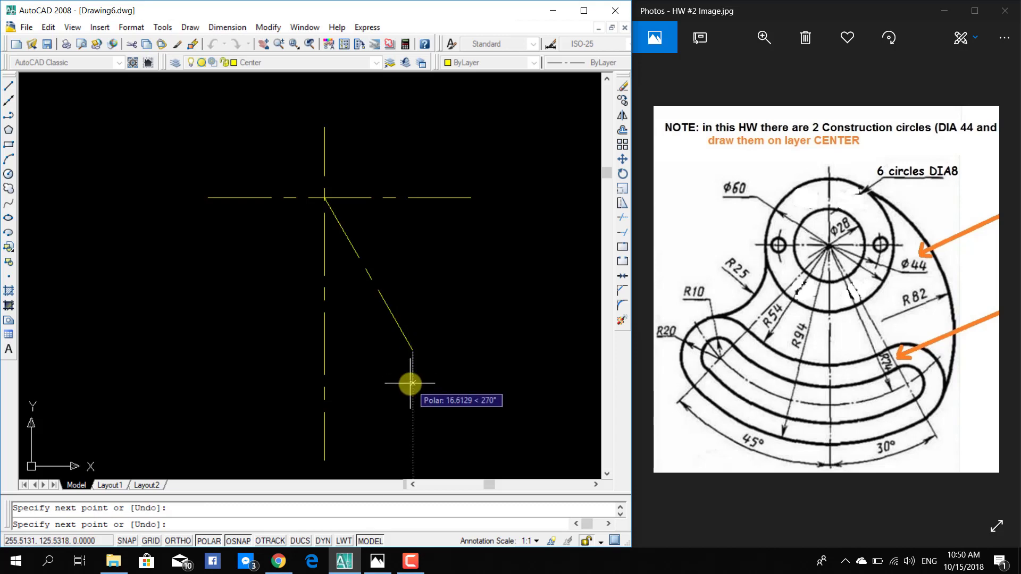
key("Escape")
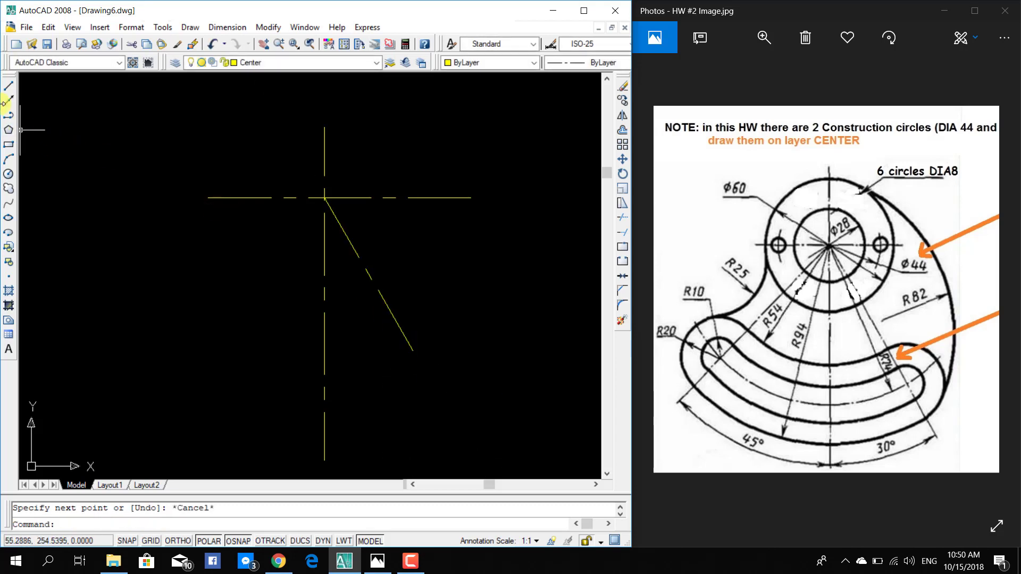
left_click(7, 88)
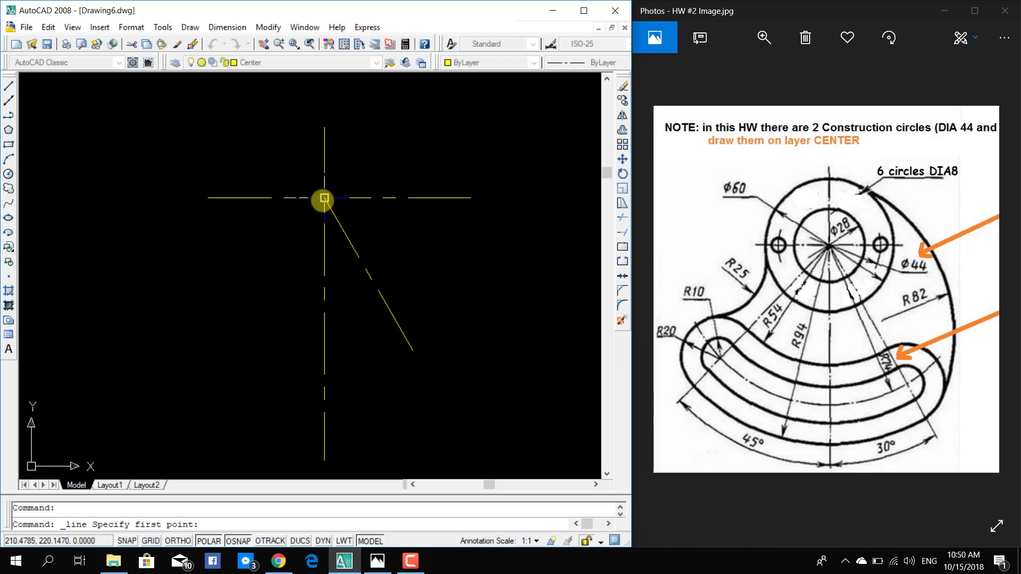
Show the floating Object Snap toolbar and move it up and left.
right_click(230, 45)
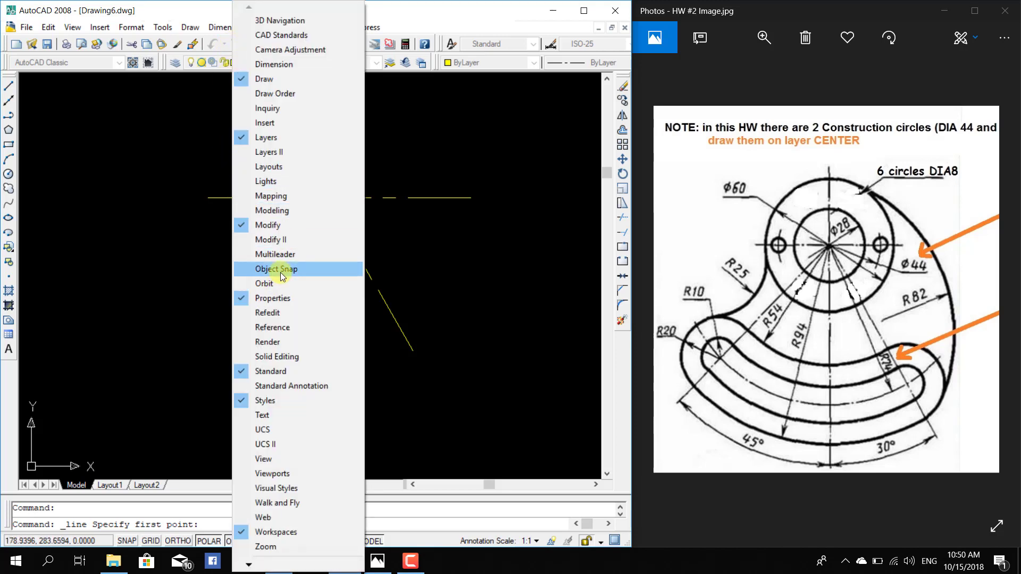
left_click(280, 272)
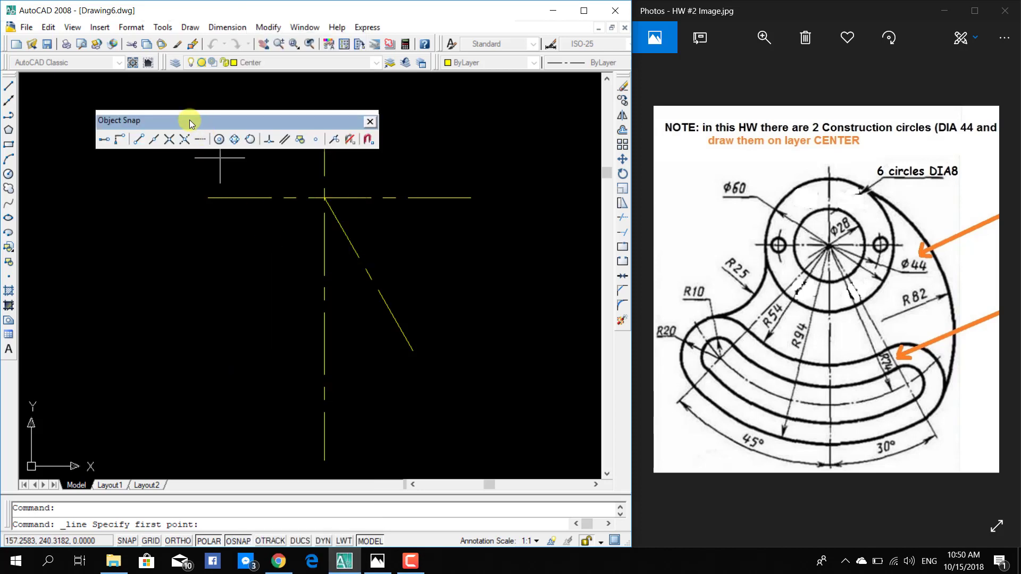
left_click_drag(192, 124, 123, 112)
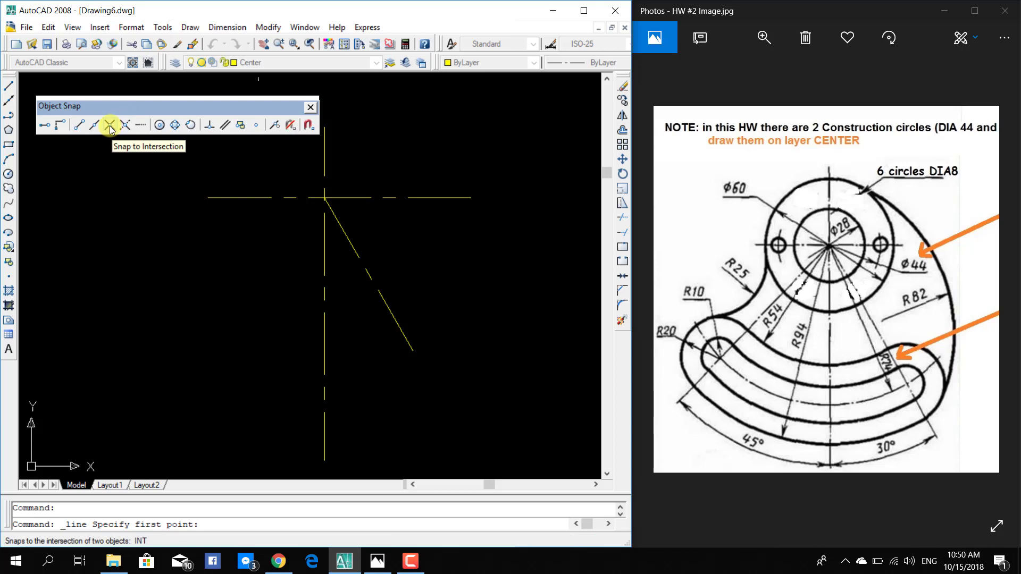
Draw a centre line from the snapped intersection down-left at 225°.
left_click(110, 130)
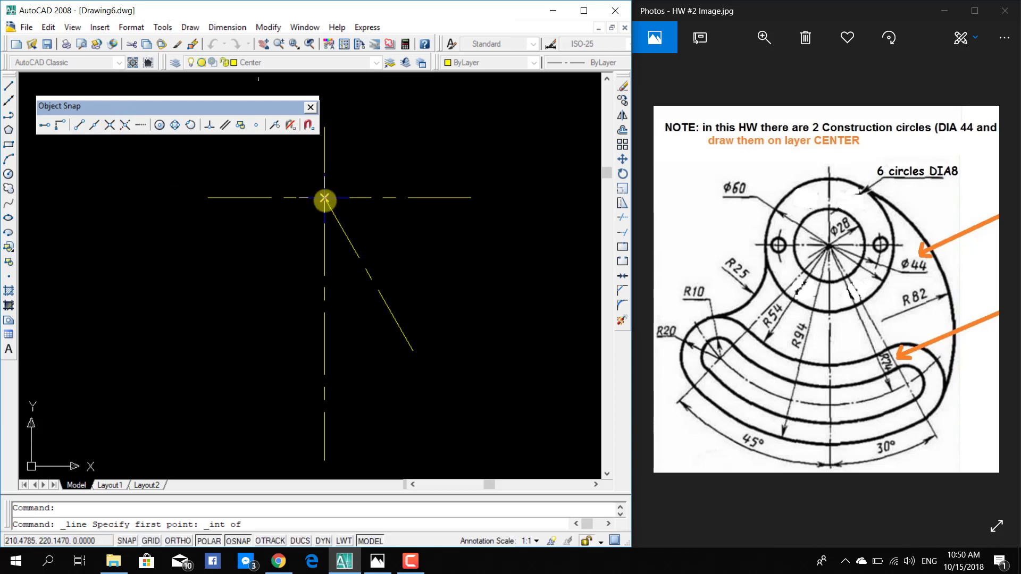
left_click(324, 198)
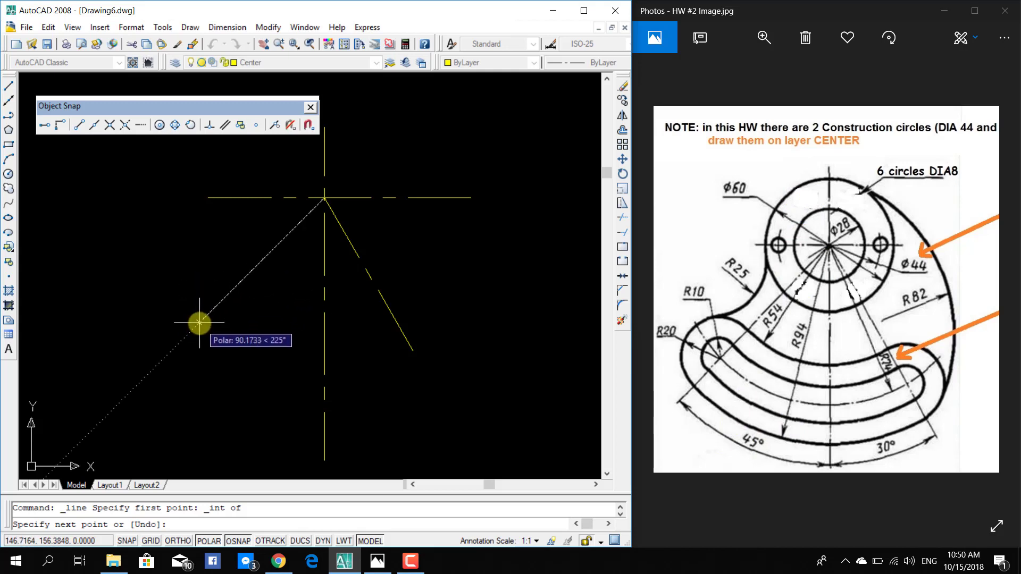
left_click(200, 322)
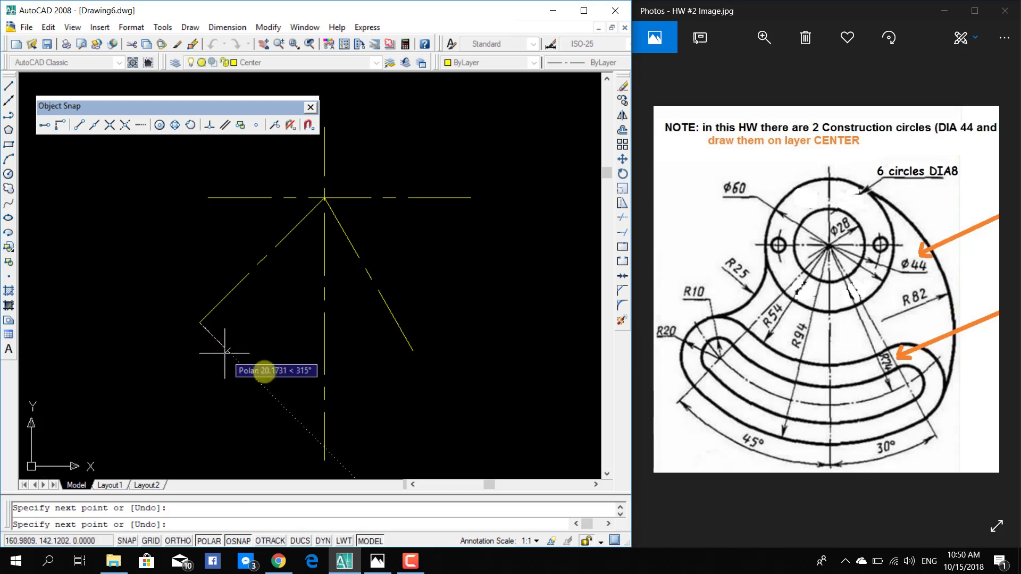
key("Escape")
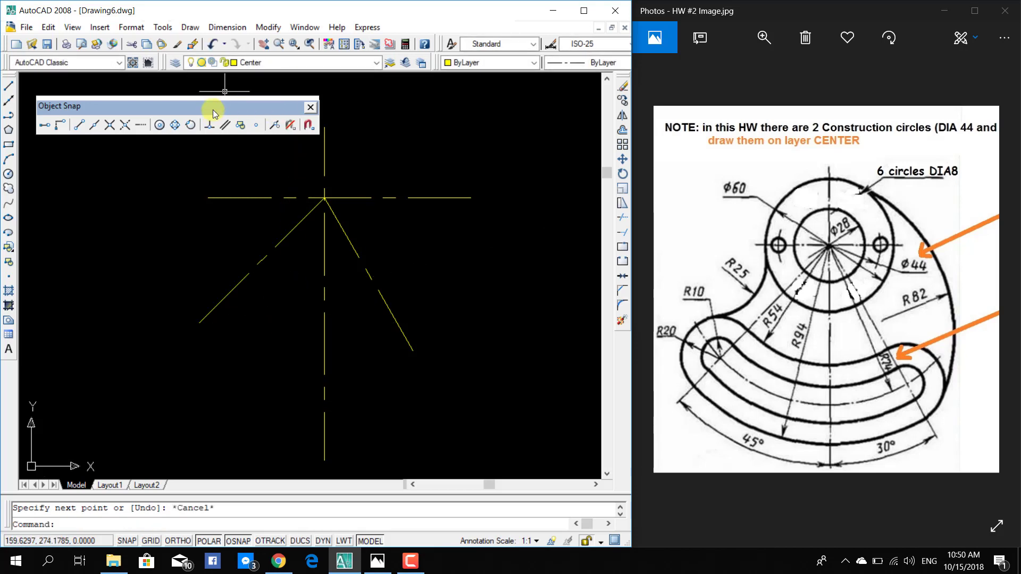
Move the Object Snap toolbar down over the command line area.
left_click_drag(261, 110, 232, 473)
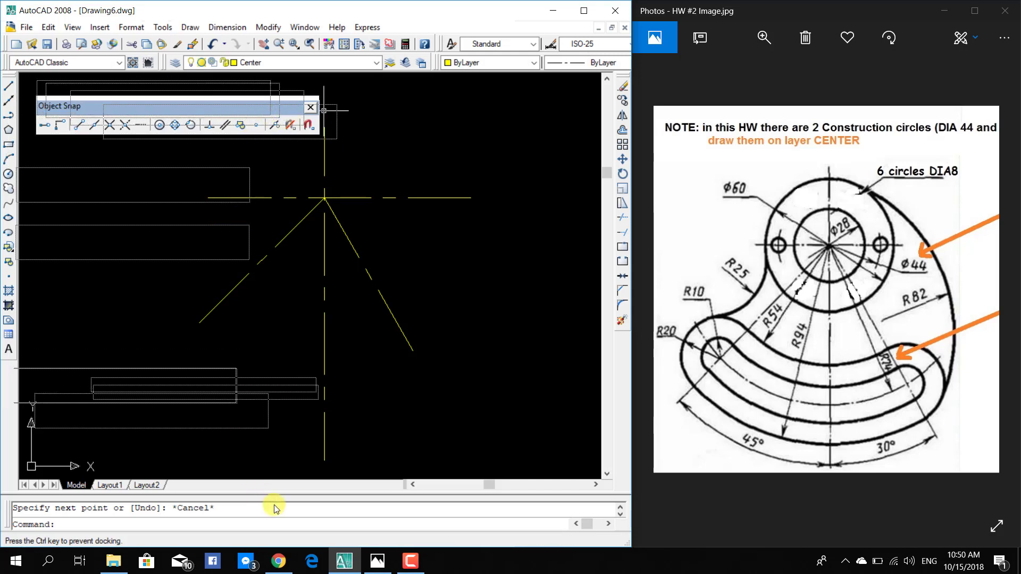
left_click_drag(231, 473, 266, 519)
left_click(411, 567)
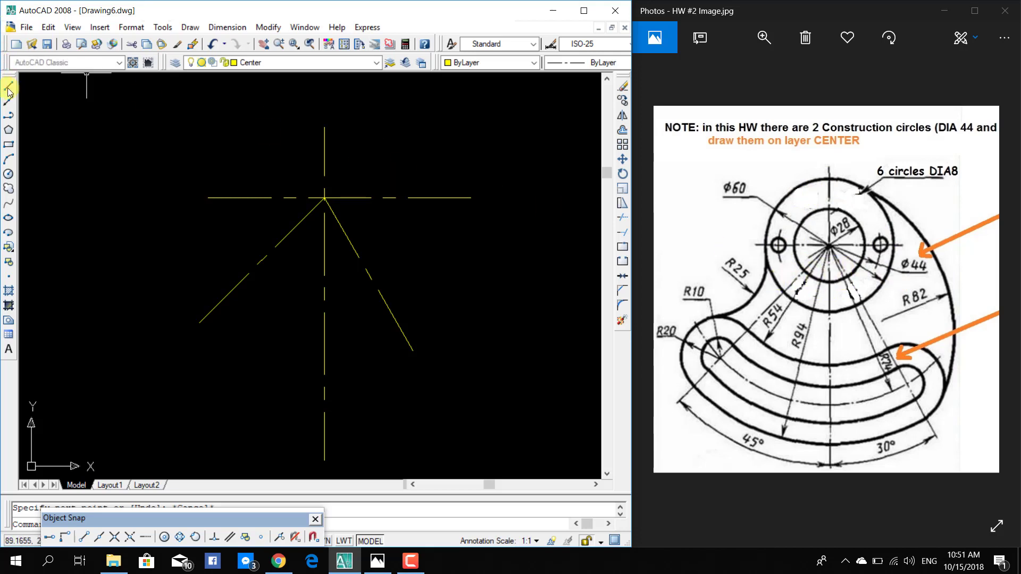
Draw a diameter-44 circle centred on the centre-line intersection.
left_click(190, 27)
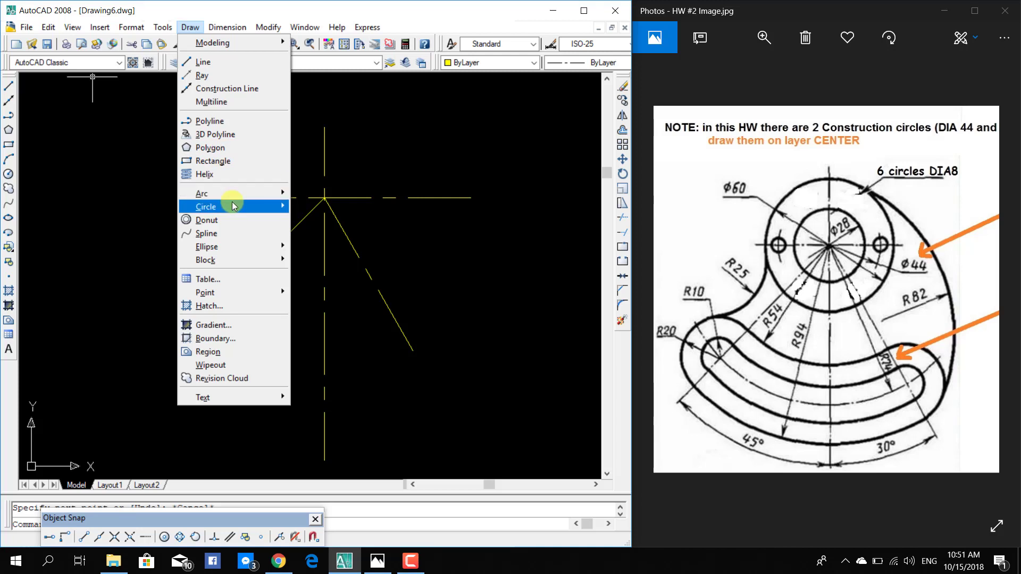
mouse_move(231, 206)
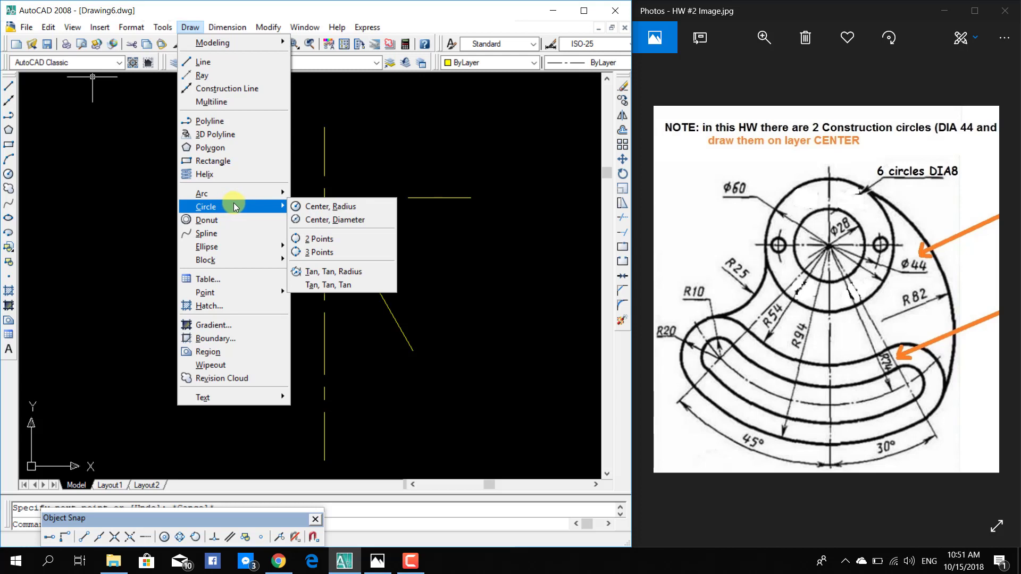
left_click(316, 223)
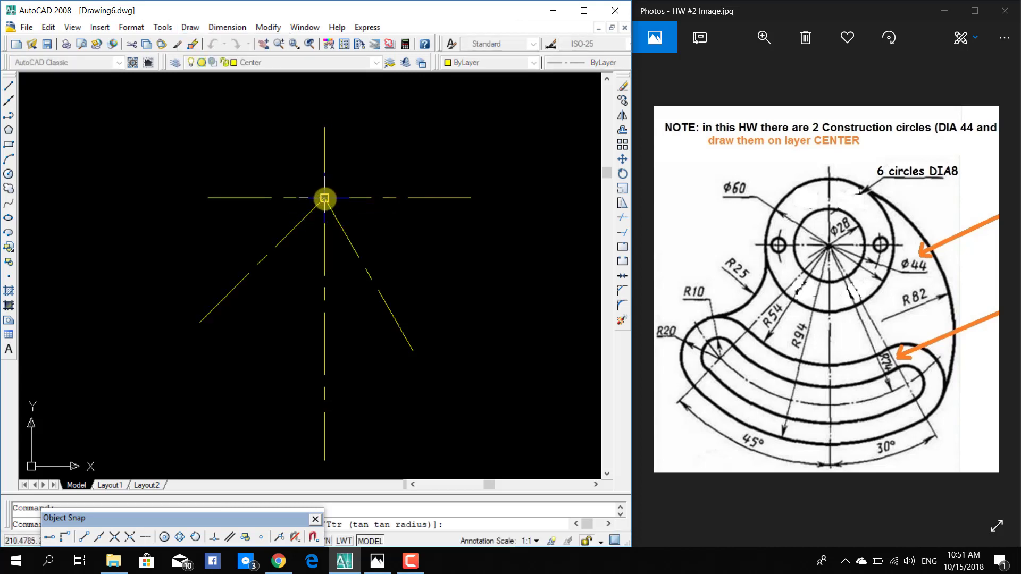
left_click(325, 198)
type("44")
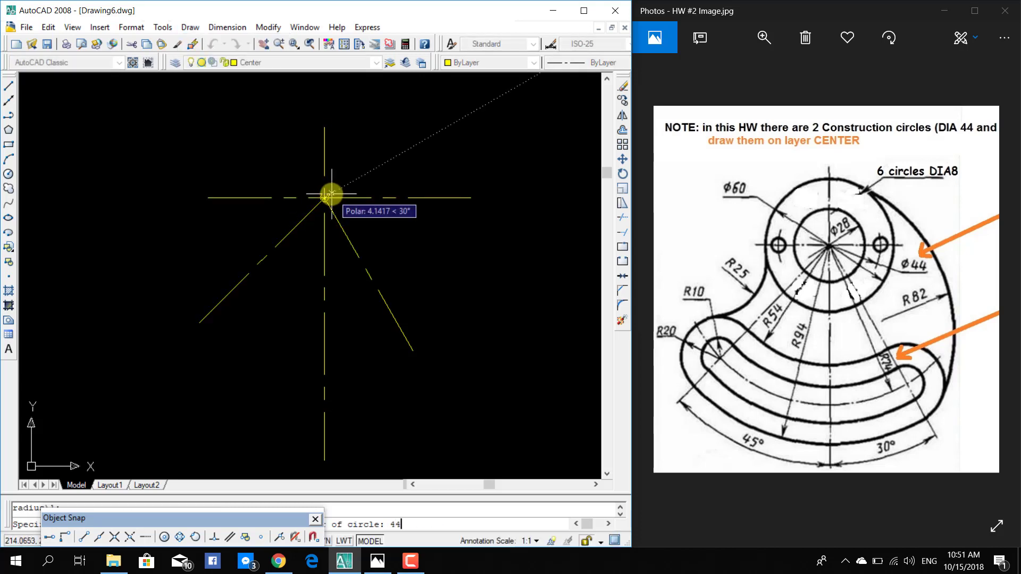
key("Return")
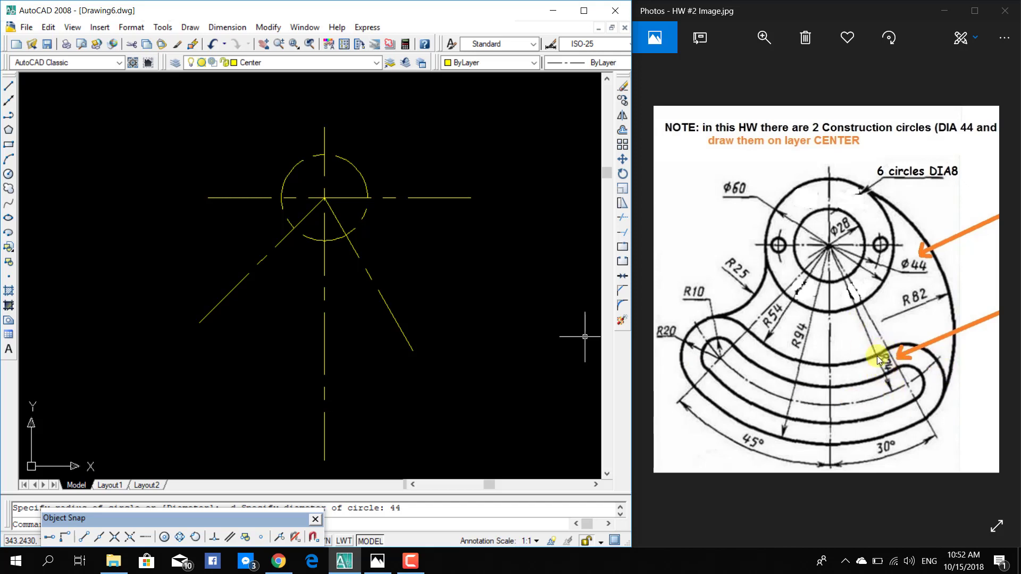
Draw a radius-74 circle centred on the same intersection.
left_click(190, 28)
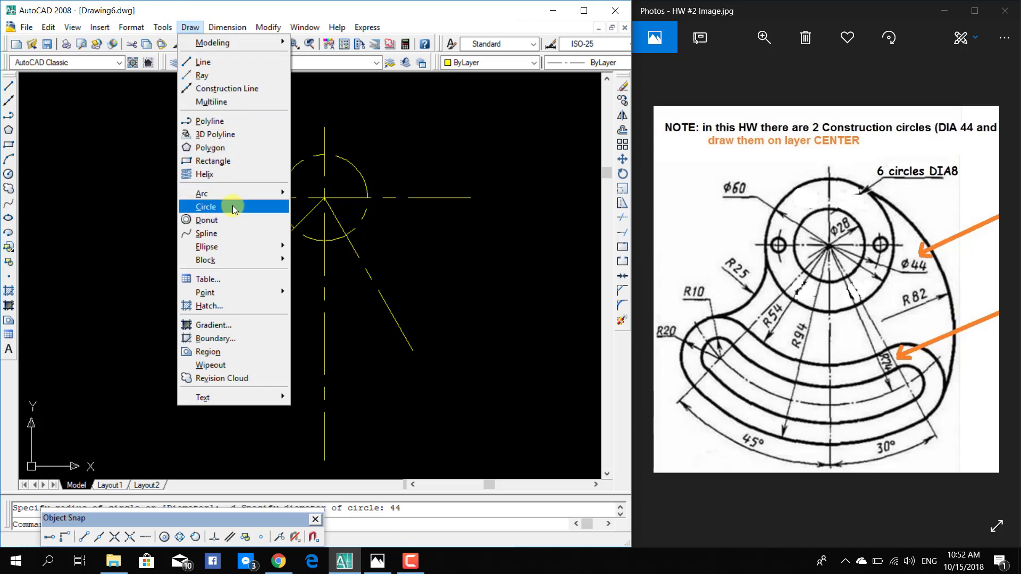
left_click(302, 220)
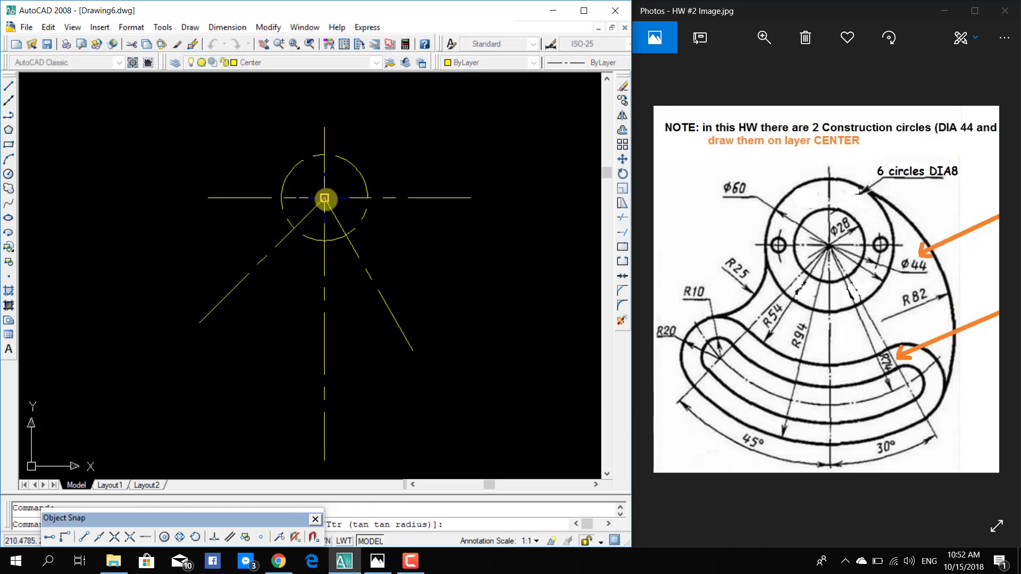
left_click(325, 198)
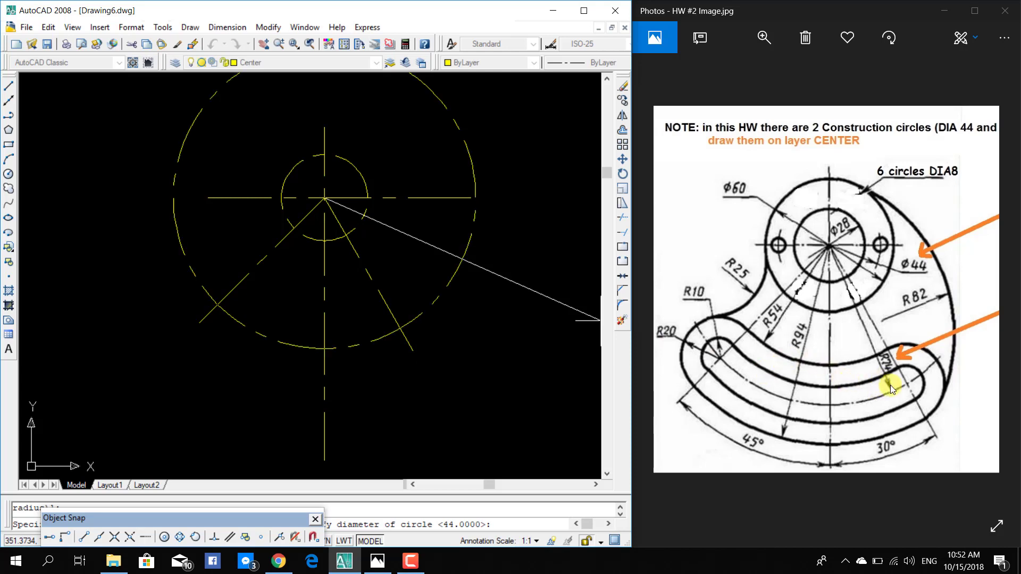
key("Escape")
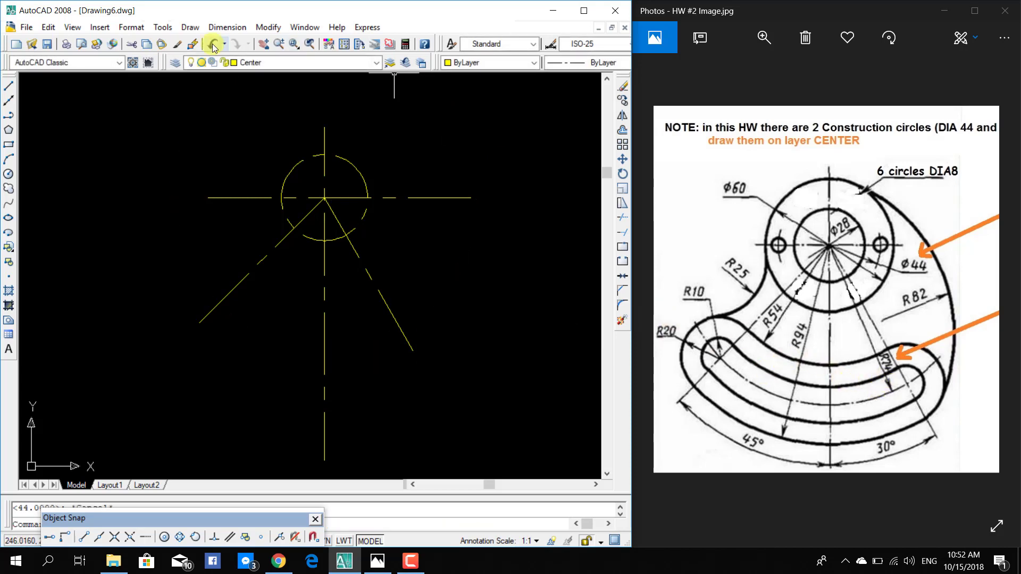
left_click(190, 27)
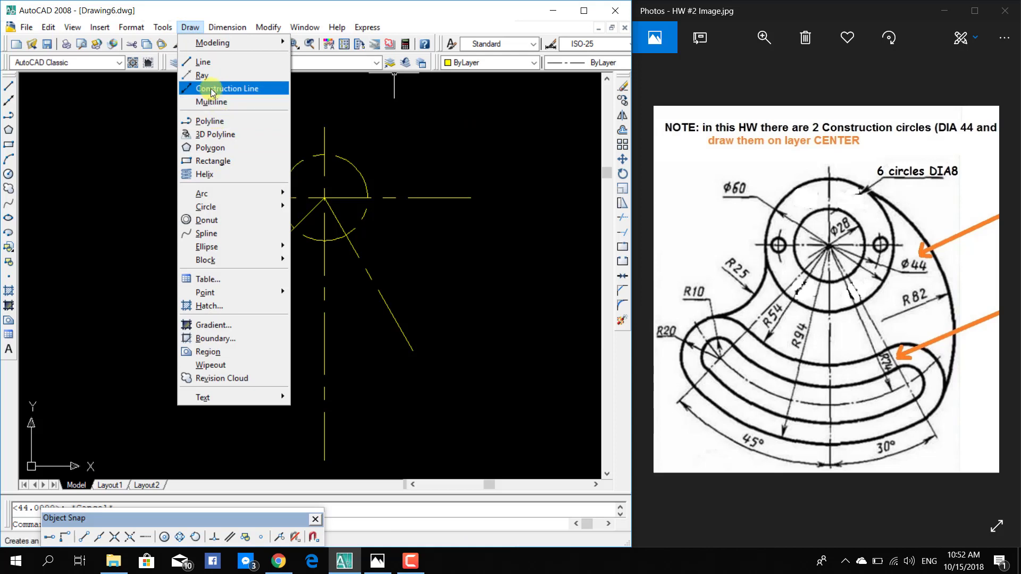
mouse_move(206, 206)
left_click(319, 205)
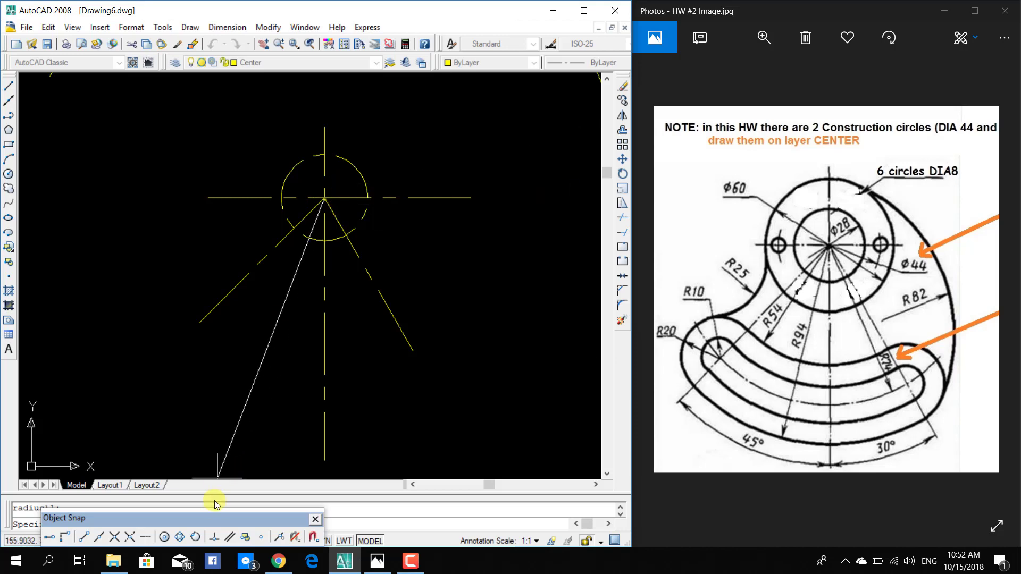
left_click_drag(156, 418, 157, 419)
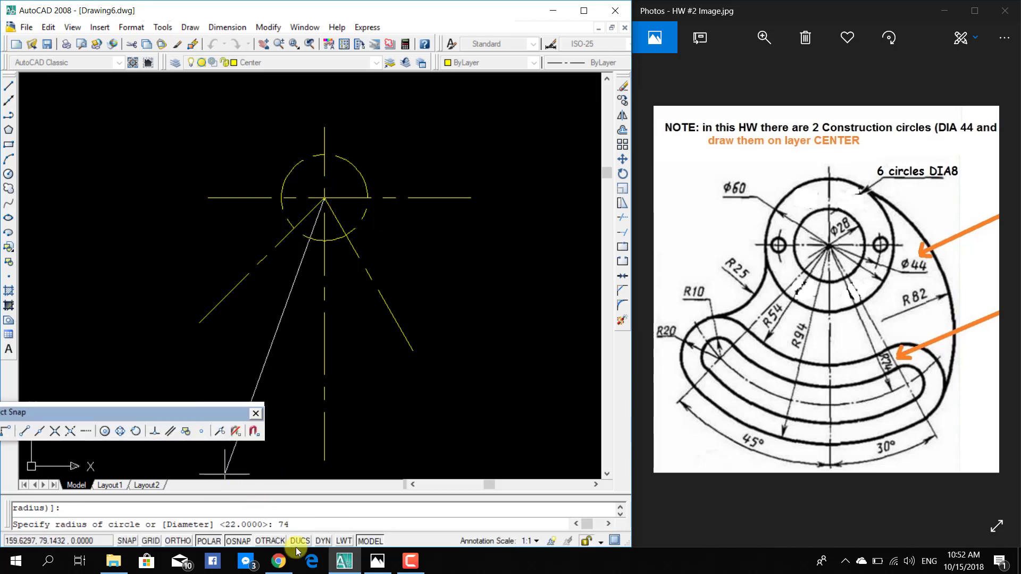
type("74")
key("Return")
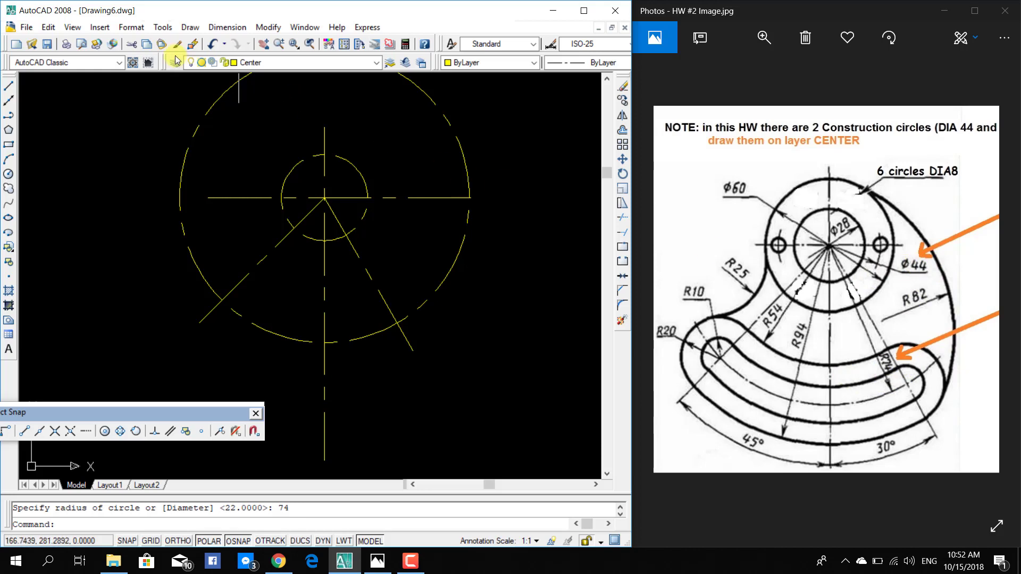
Add a trial Ø44 diameter dimension to the dashed construction circle, then undo it.
left_click(227, 27)
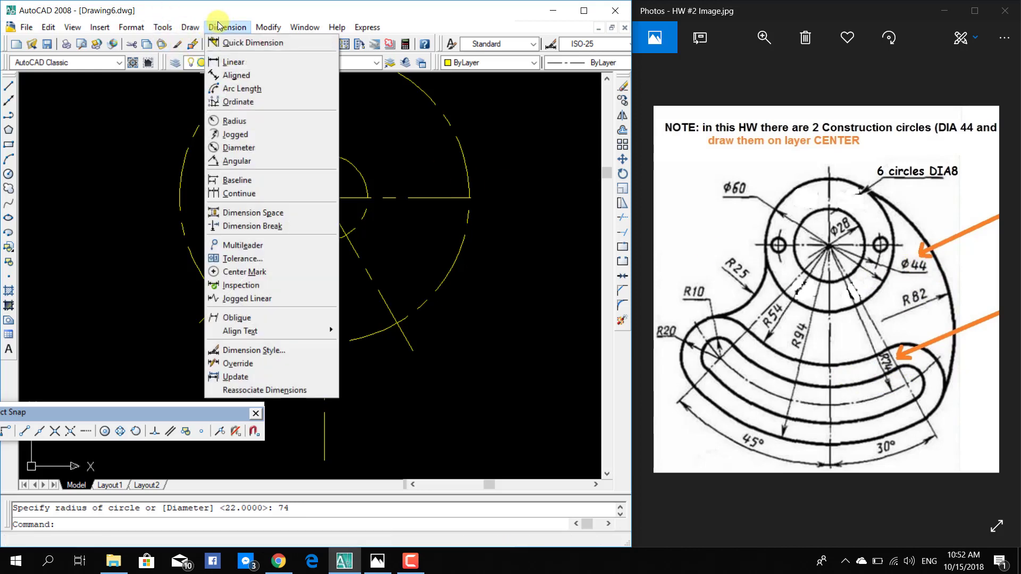
left_click(242, 147)
left_click(365, 185)
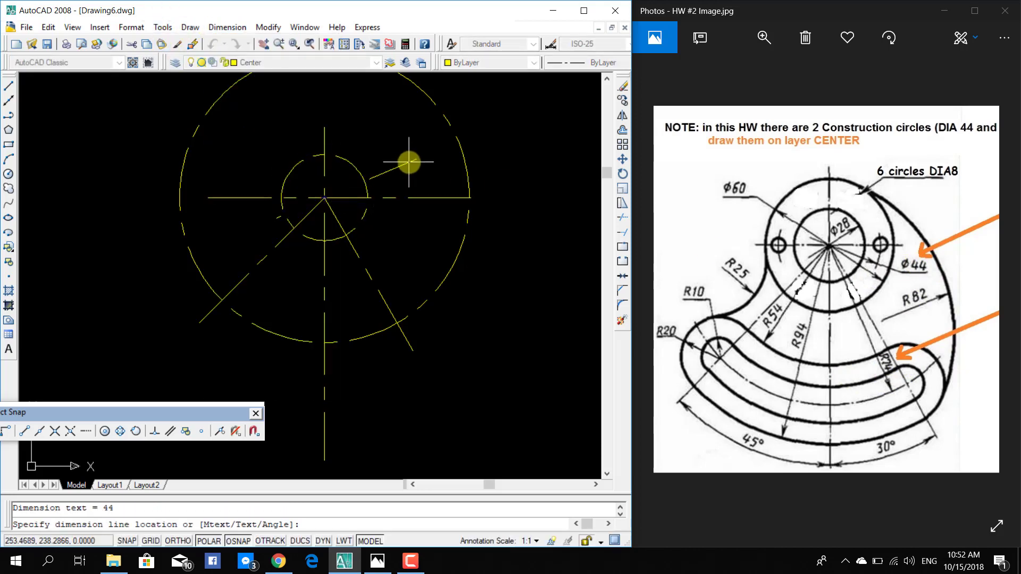
left_click(529, 283)
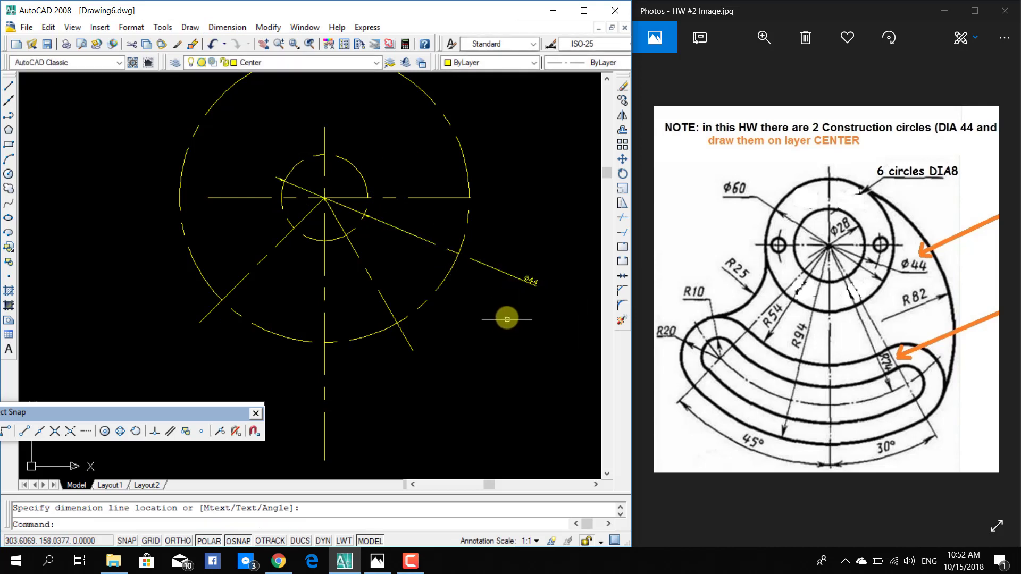
key("ctrl+z")
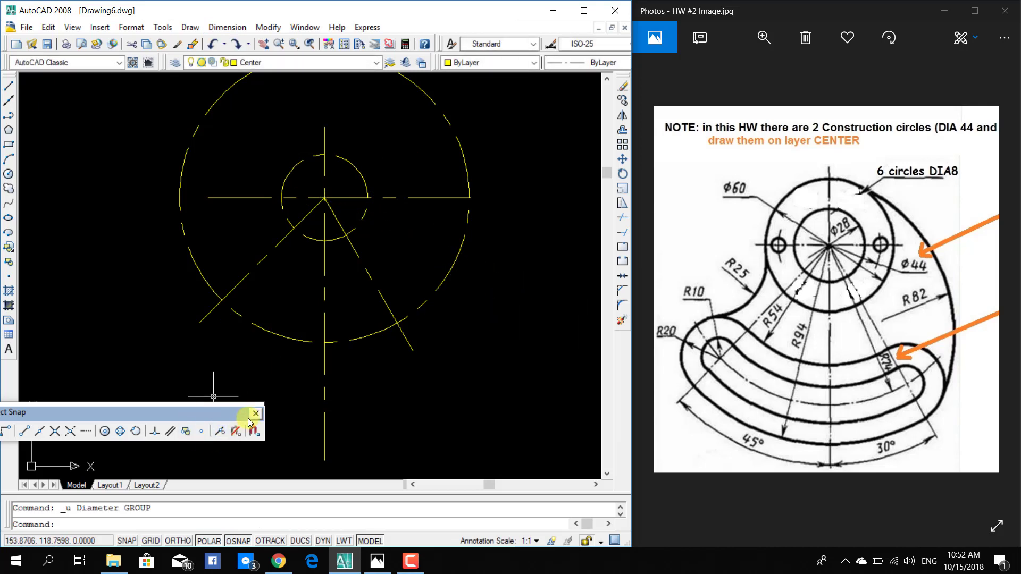
Close the floating Object Snap toolbar and pan the view slightly.
left_click(255, 413)
middle_click_drag(483, 301, 509, 311)
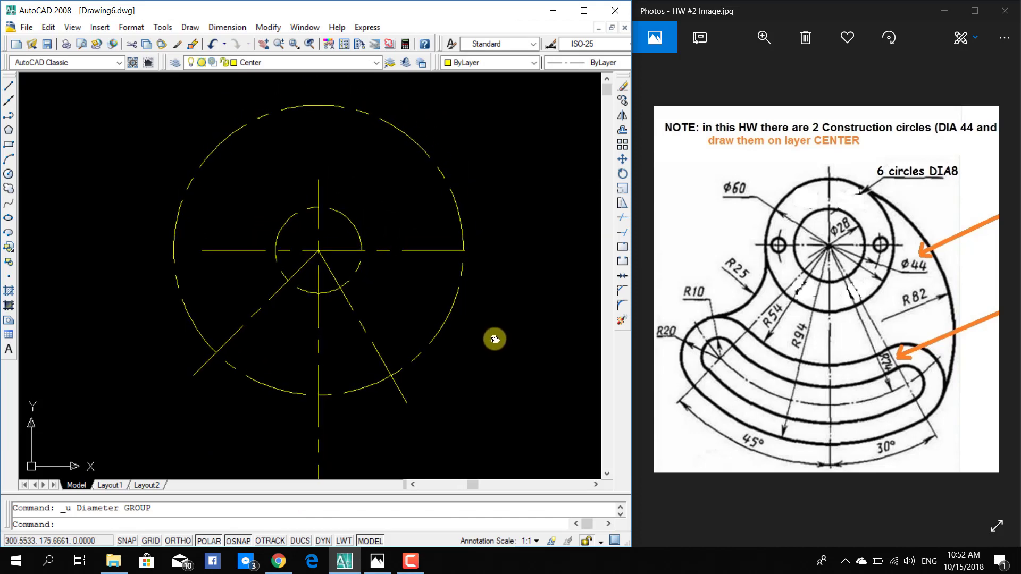
mouse_move(509, 310)
middle_mouse_down()
mouse_move(502, 293)
mouse_move(512, 288)
middle_mouse_up()
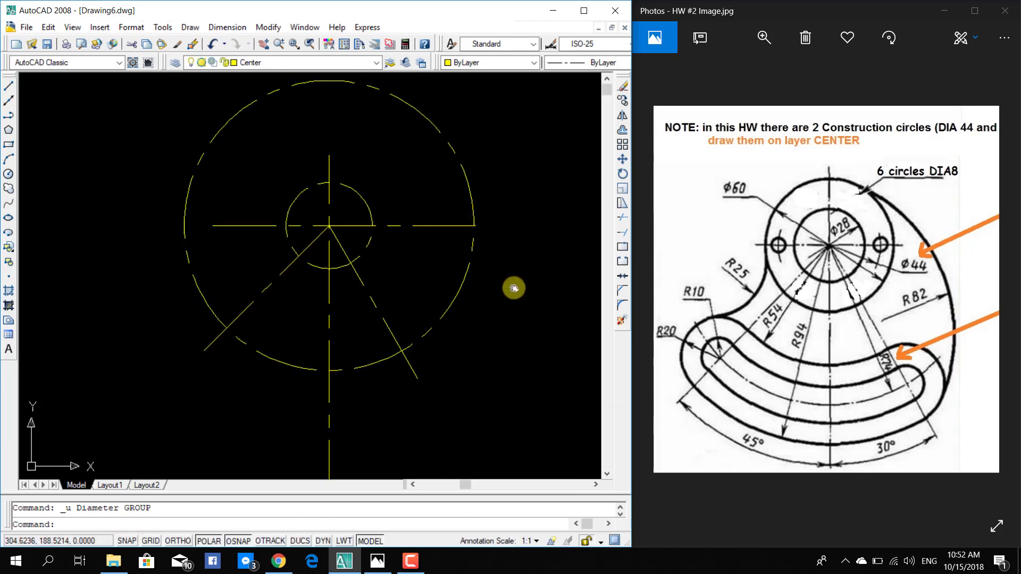
Make layer 0 current and draw a Ø28 circle at the centre-line crossing.
left_click(376, 62)
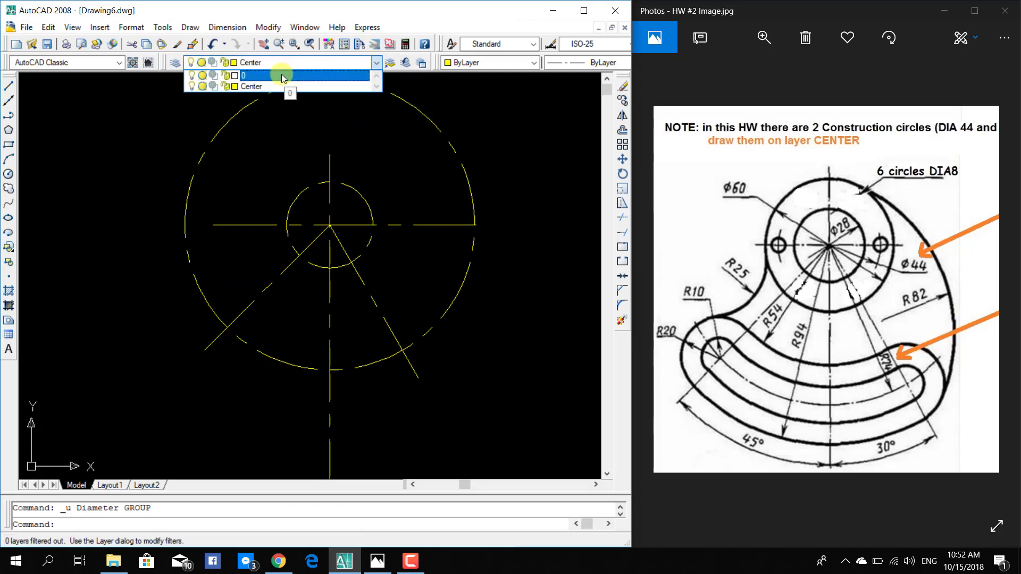
left_click(282, 75)
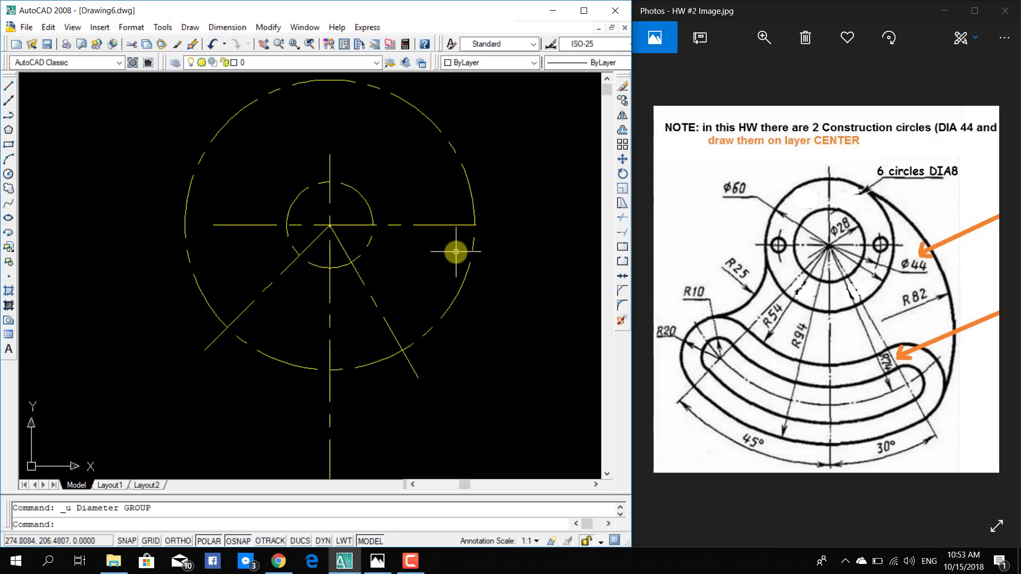
left_click(190, 27)
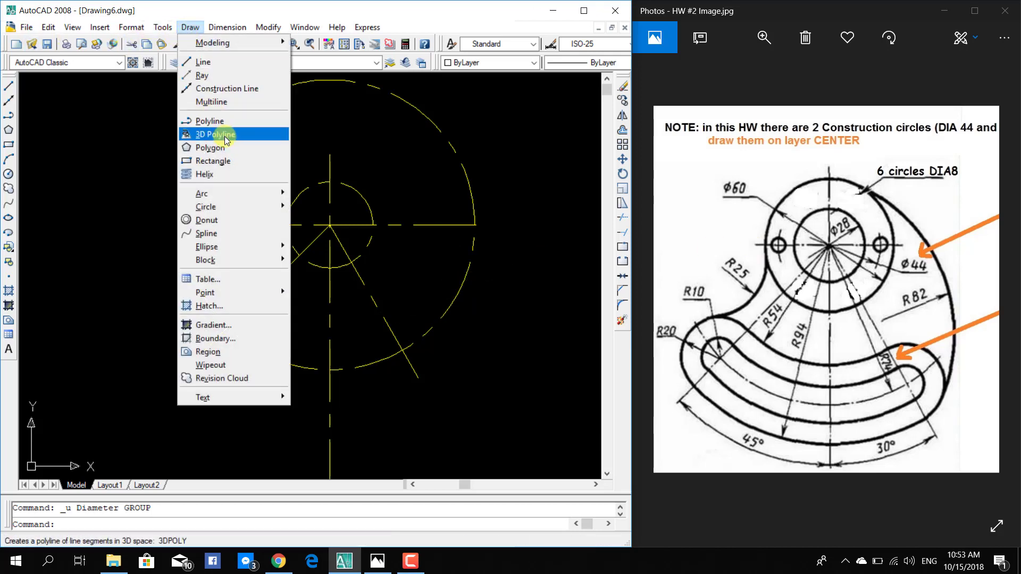
mouse_move(206, 206)
left_click(320, 219)
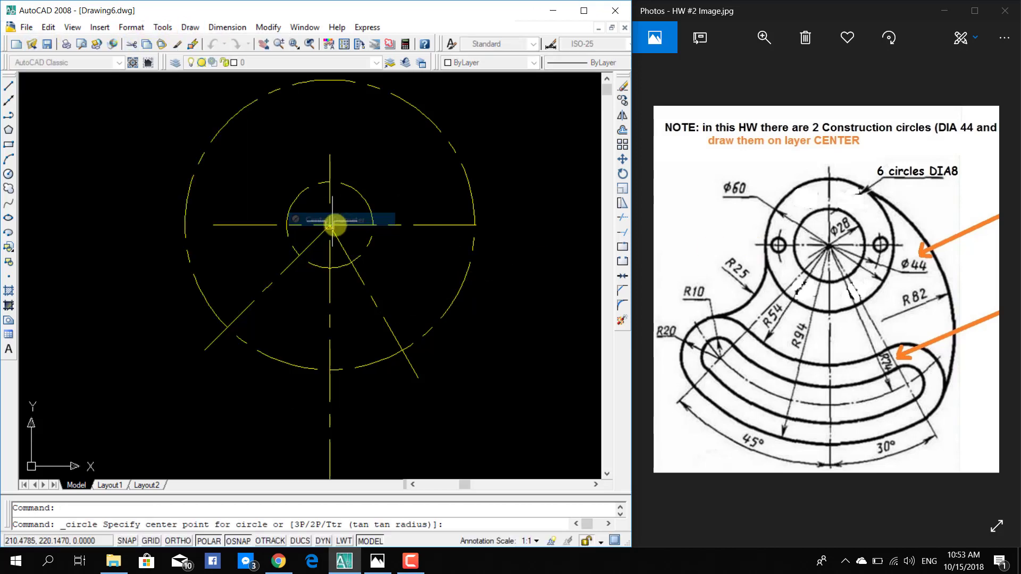
left_click(330, 224)
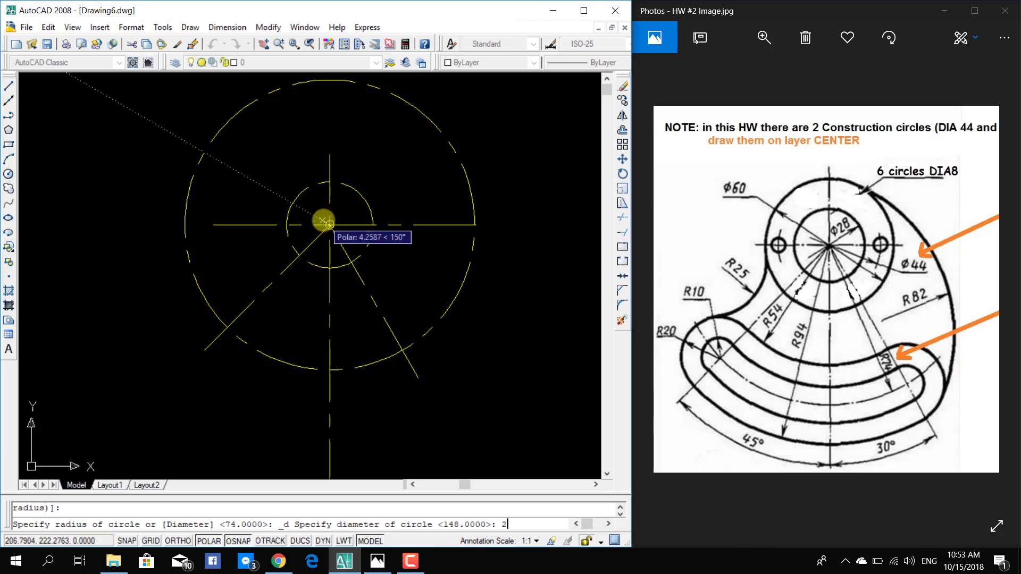
type("28")
key("Return")
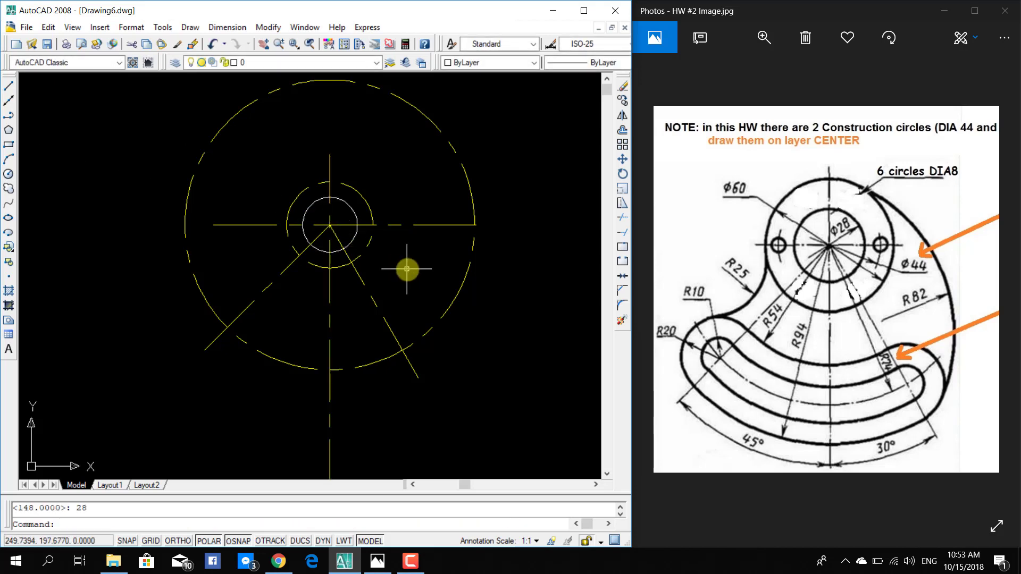
Turn on lineweight (LWT) display so the circle shows thick.
mouse_move(405, 269)
middle_mouse_down()
mouse_move(445, 195)
mouse_move(433, 212)
middle_mouse_up()
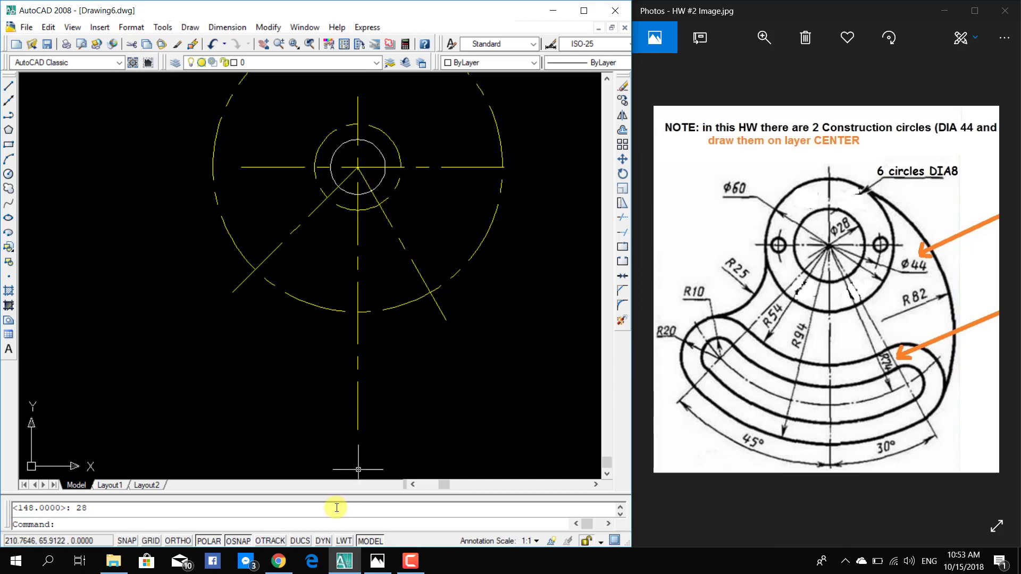
left_click(345, 542)
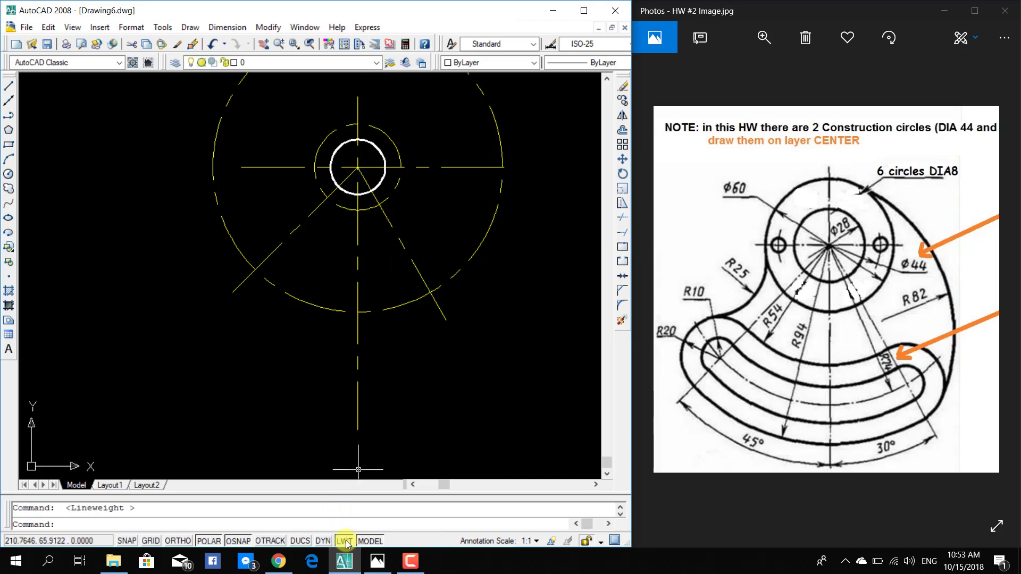
middle_click_drag(451, 206, 438, 299)
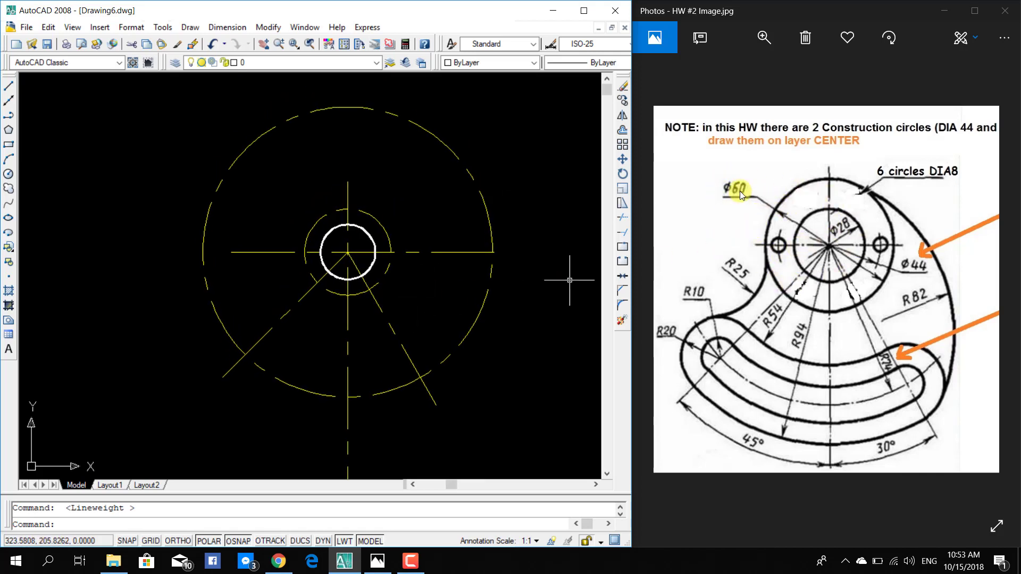
Draw a Ø60 circle at the common centre.
left_click(190, 27)
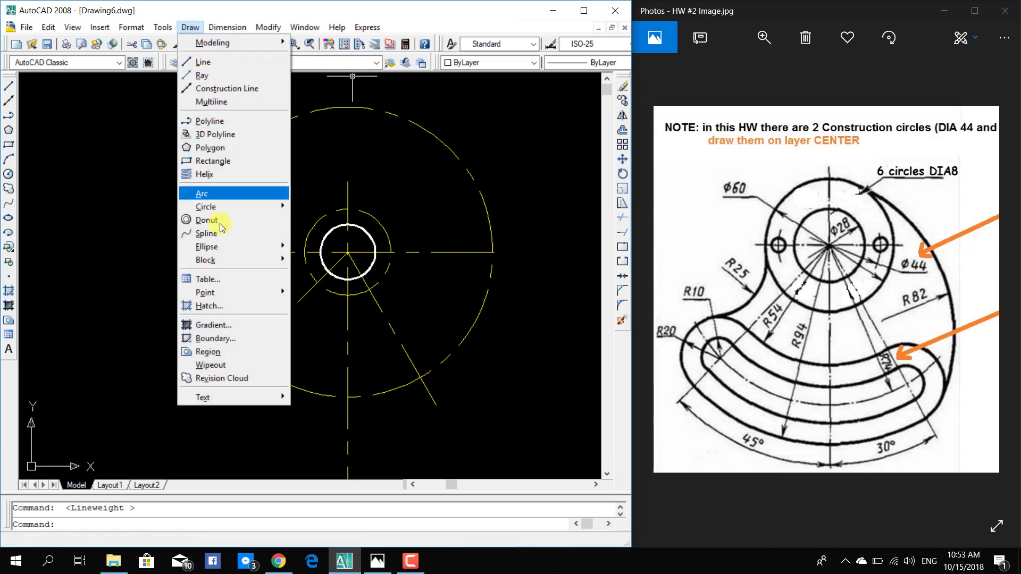
left_click(210, 220)
left_click(191, 27)
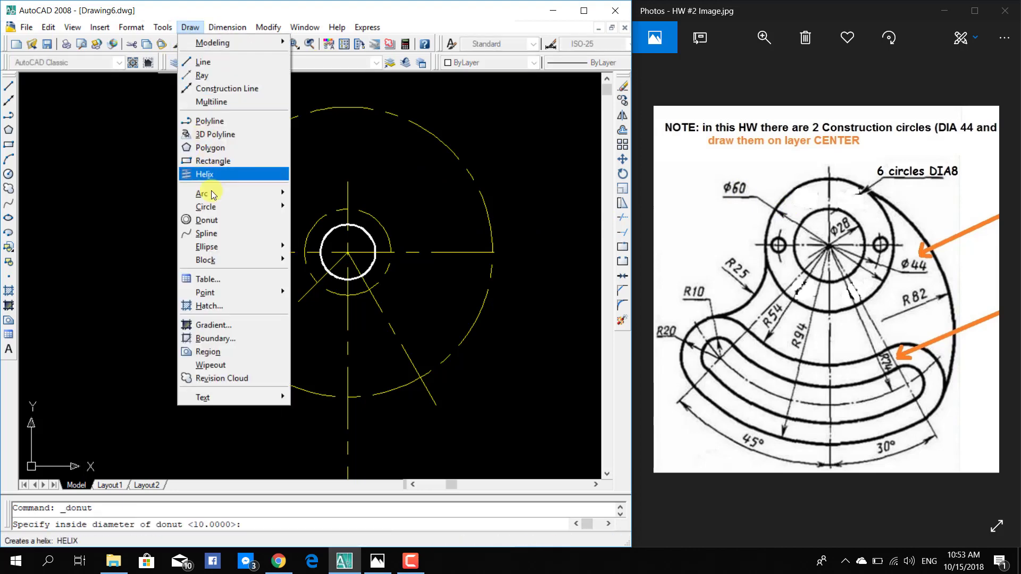
mouse_move(206, 206)
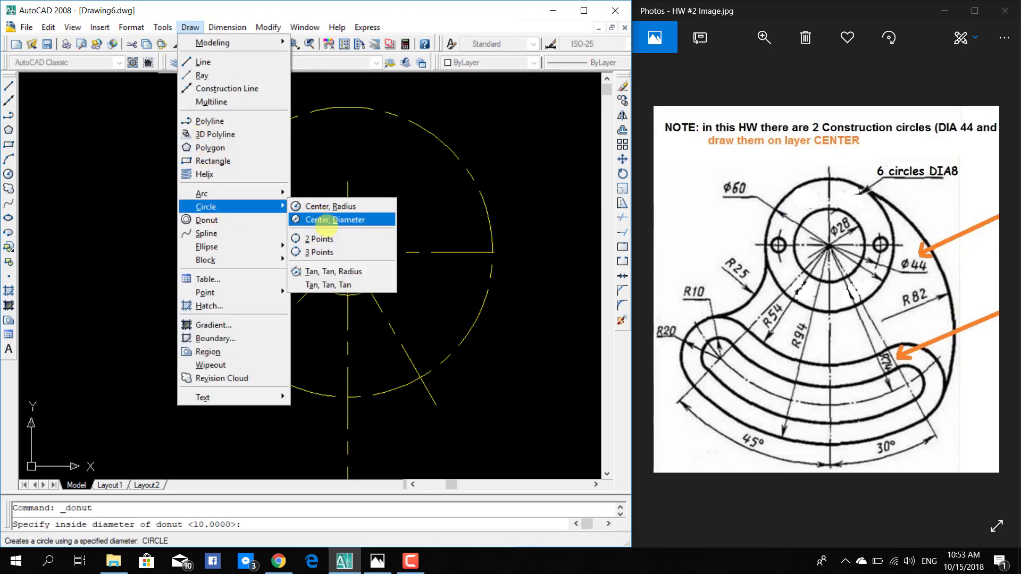
left_click(327, 219)
left_click(348, 252)
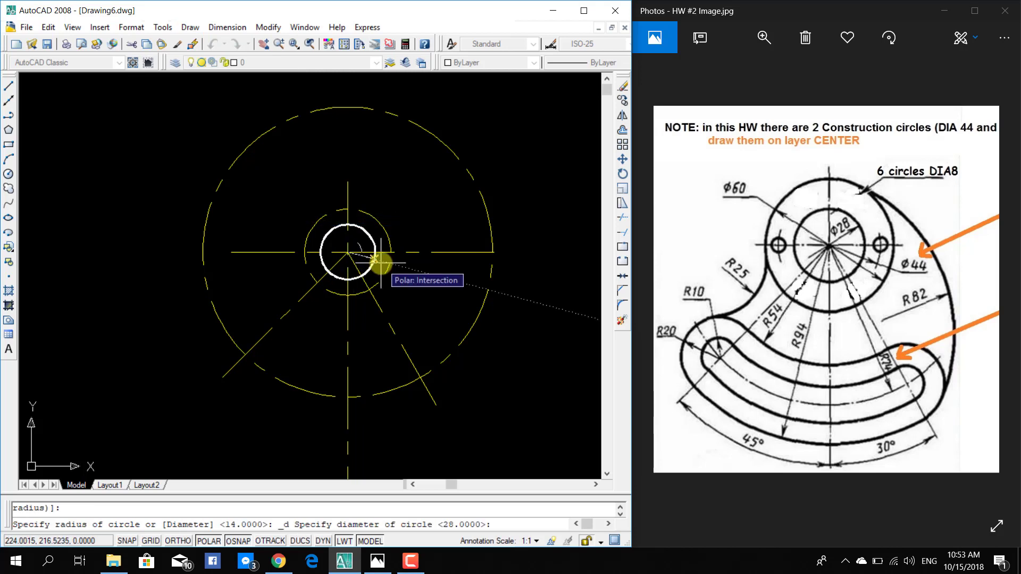
type("60")
key("Return")
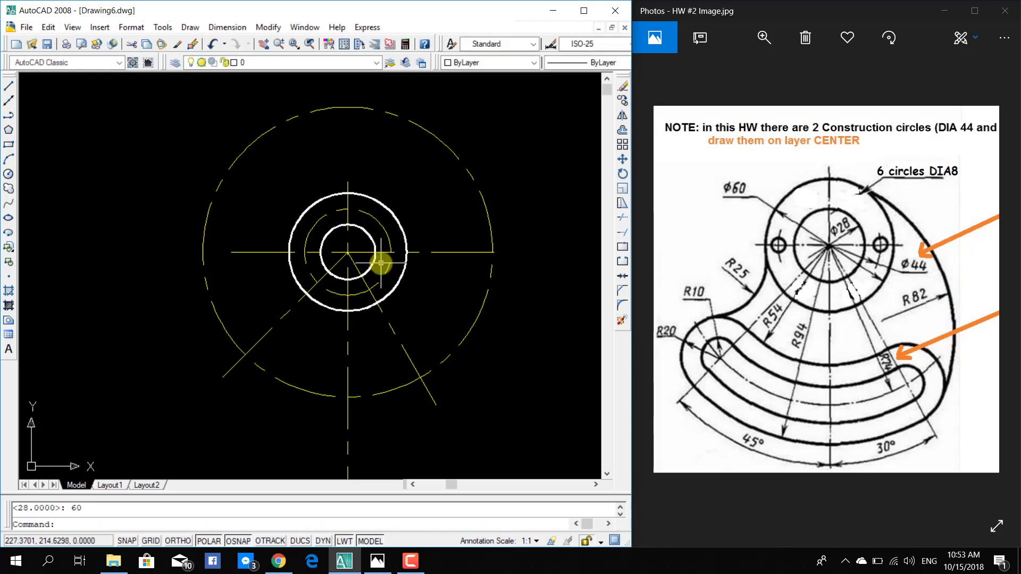
scroll(434, 308, "down", 2)
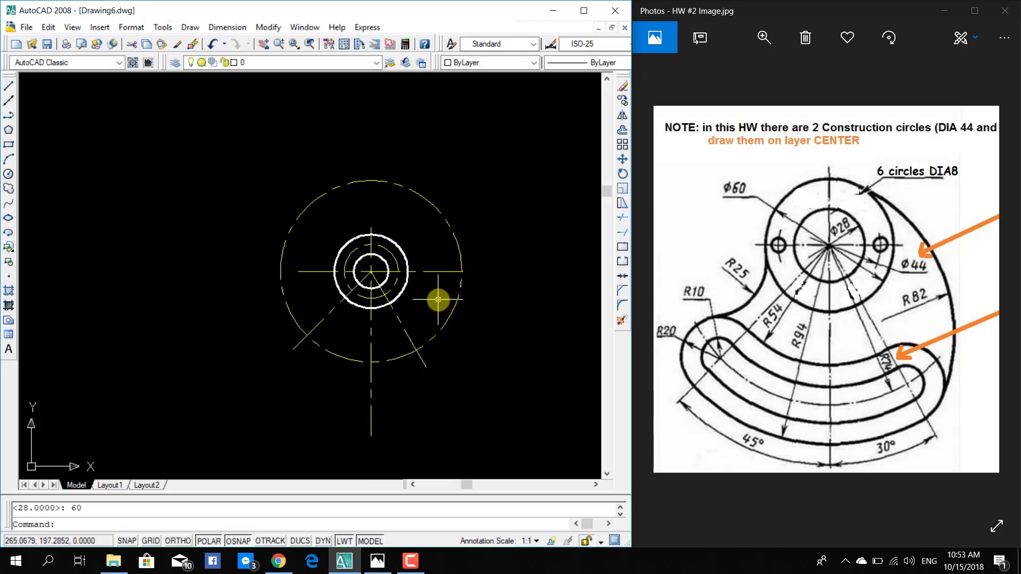
middle_click_drag(435, 309, 425, 262)
scroll(425, 262, "up", 2)
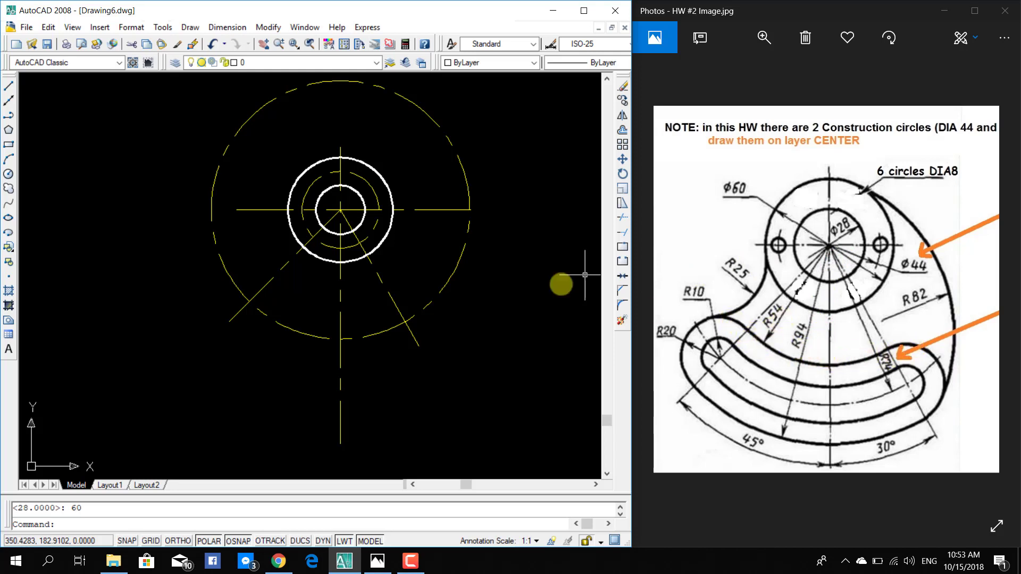
Draw concentric circles of radius 54 and 94 at the same centre.
left_click(192, 27)
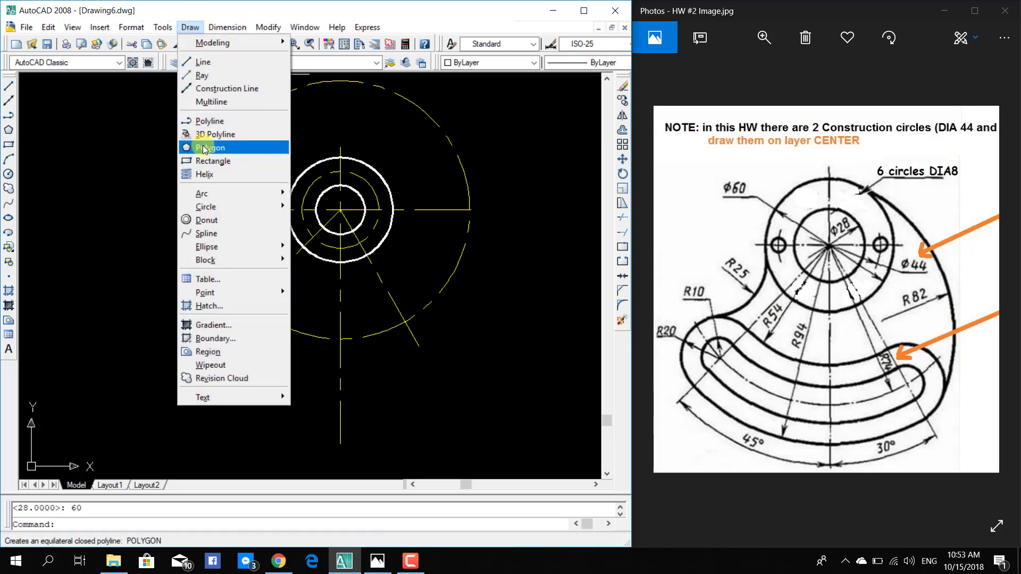
mouse_move(206, 206)
left_click(331, 207)
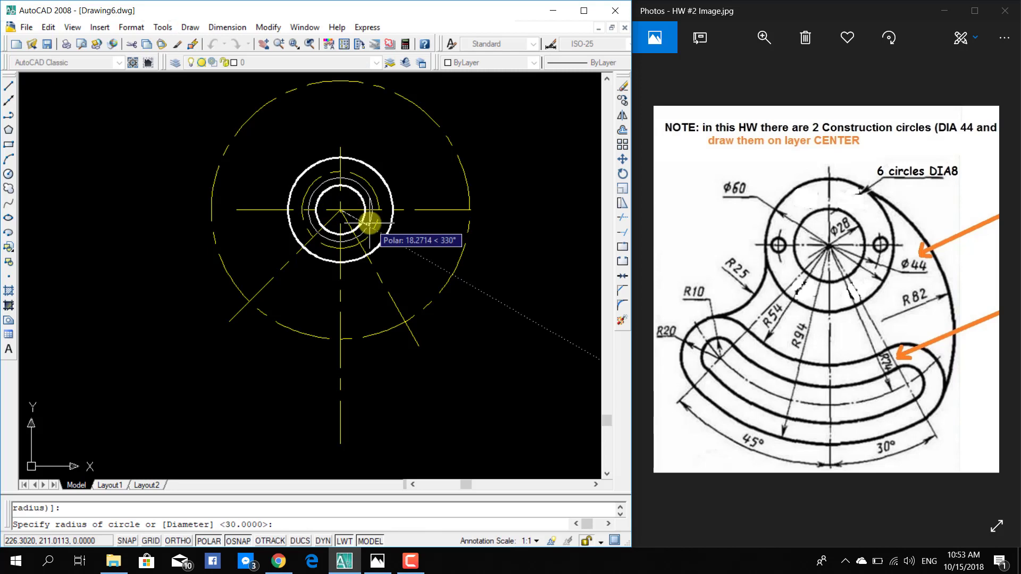
type("54")
key("Return")
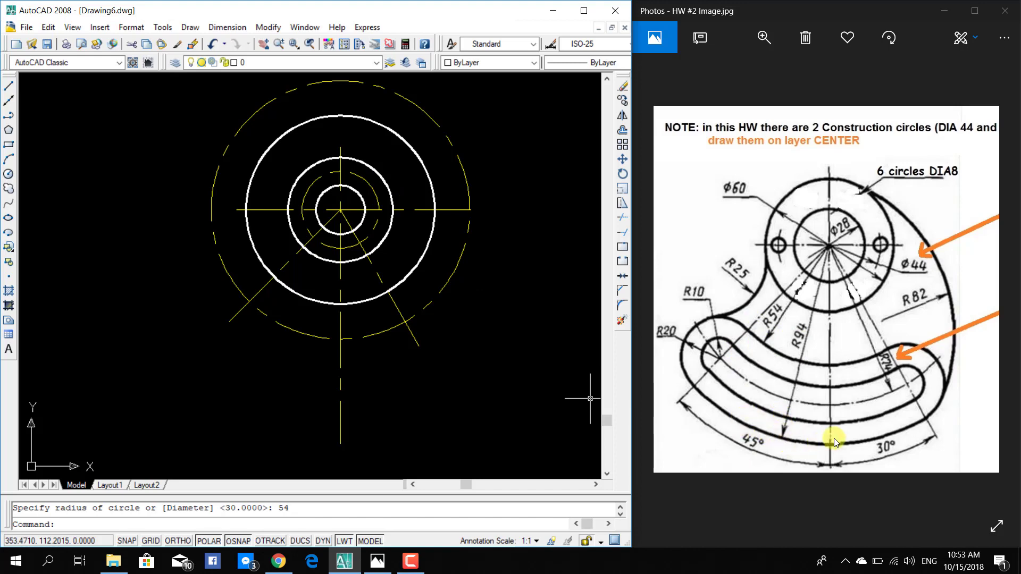
left_click(189, 27)
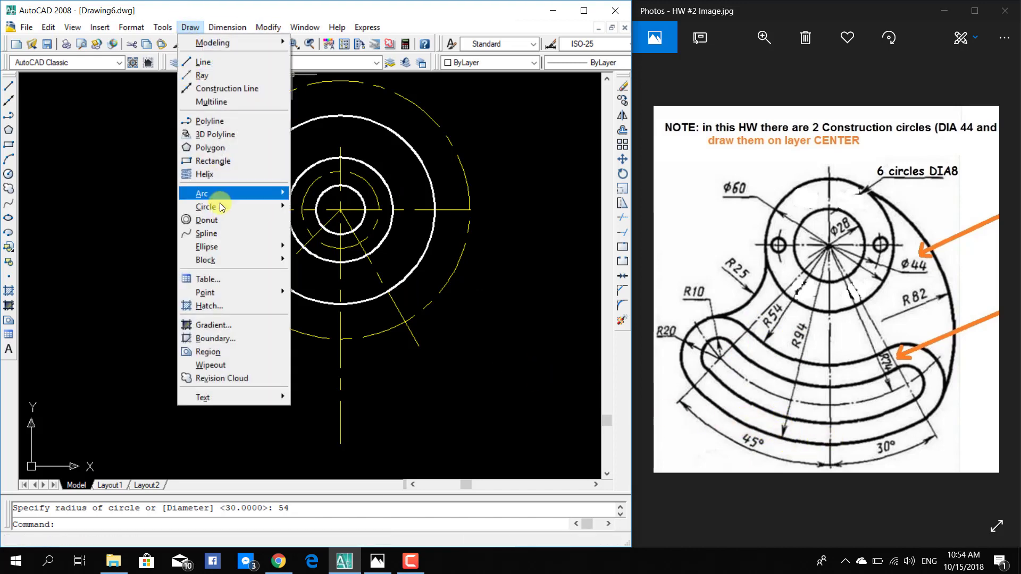
mouse_move(206, 206)
left_click(340, 206)
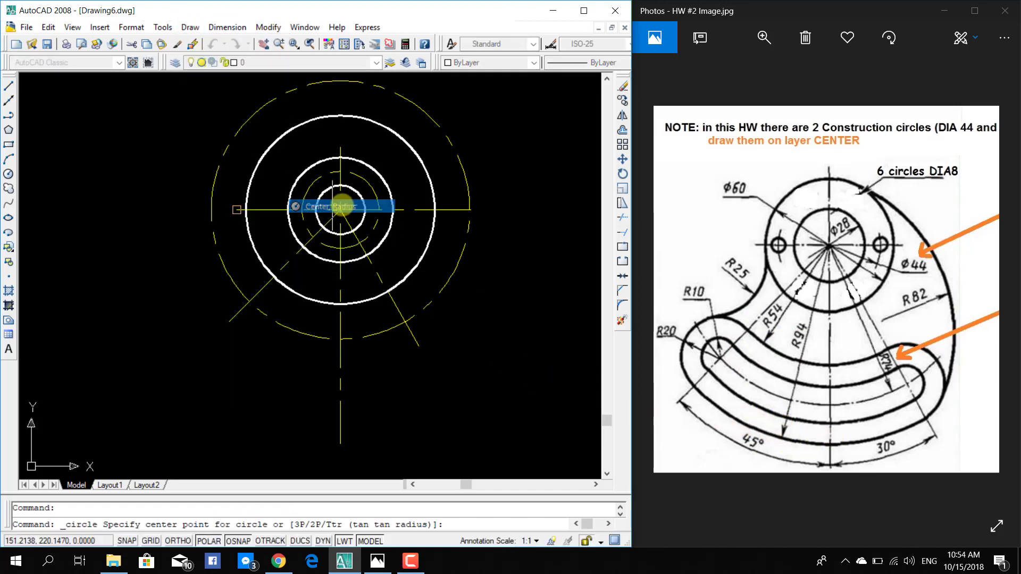
left_click(341, 208)
type("94")
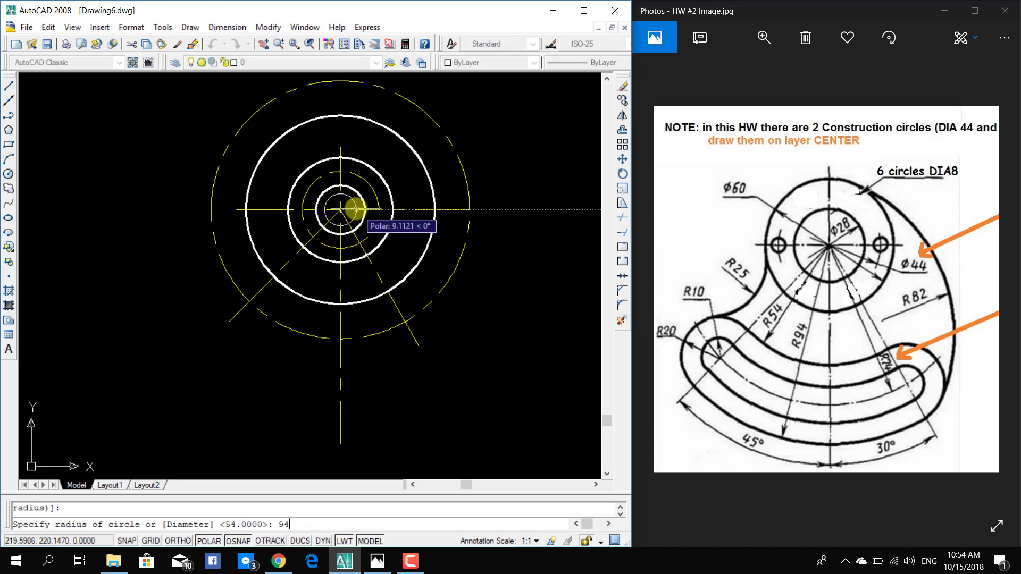
key("Return")
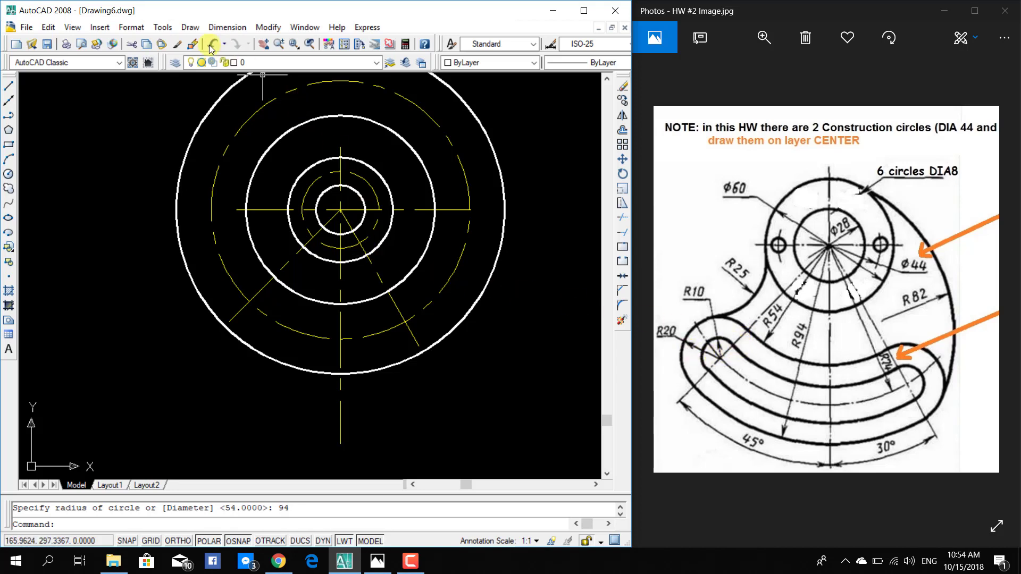
left_click(191, 28)
mouse_move(206, 206)
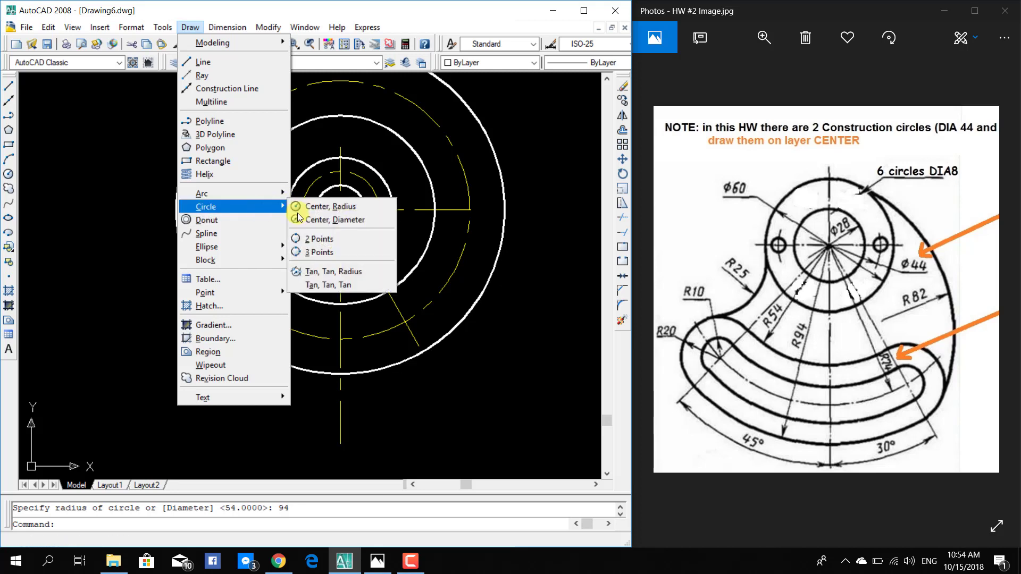
Add R64 and R84 circles at the common centre and recentre the view.
left_click(321, 208)
left_click(341, 209)
type("64")
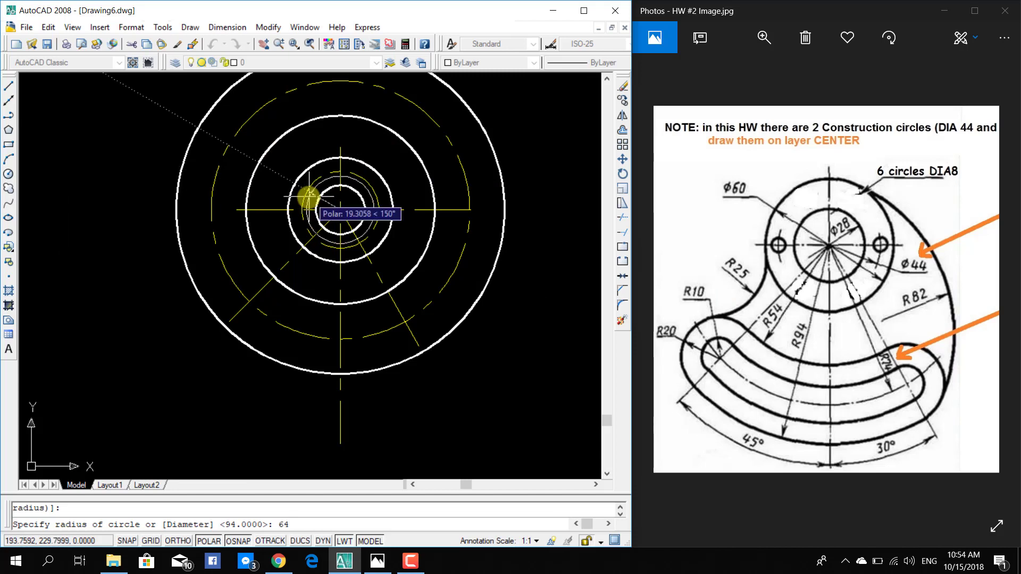
key("Return")
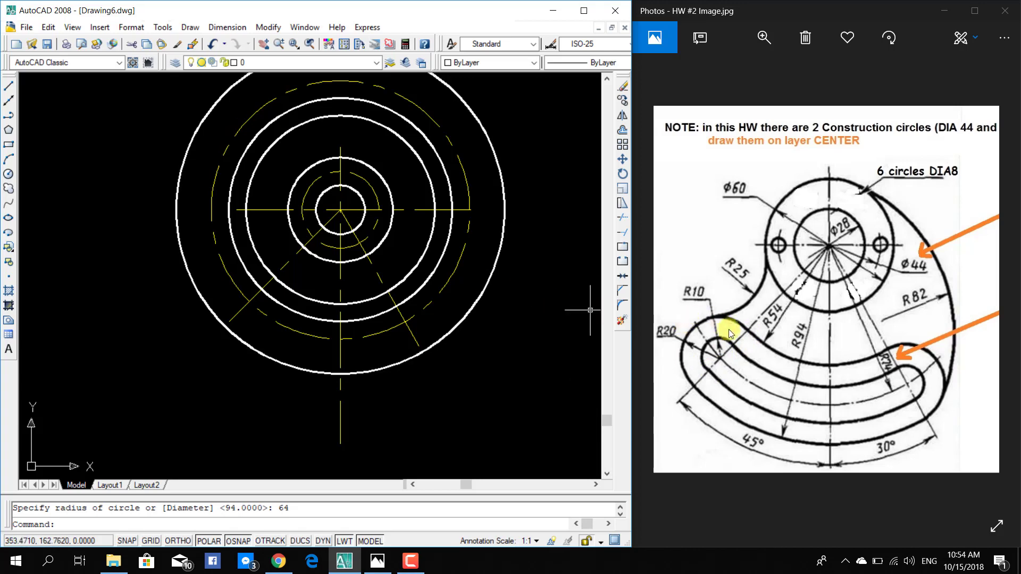
left_click(190, 27)
mouse_move(206, 206)
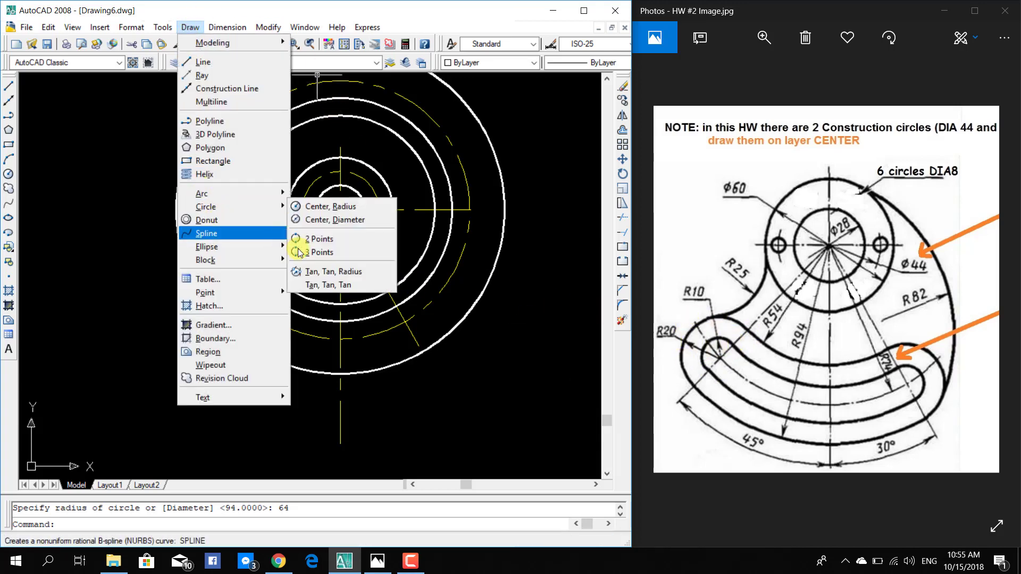
left_click(331, 206)
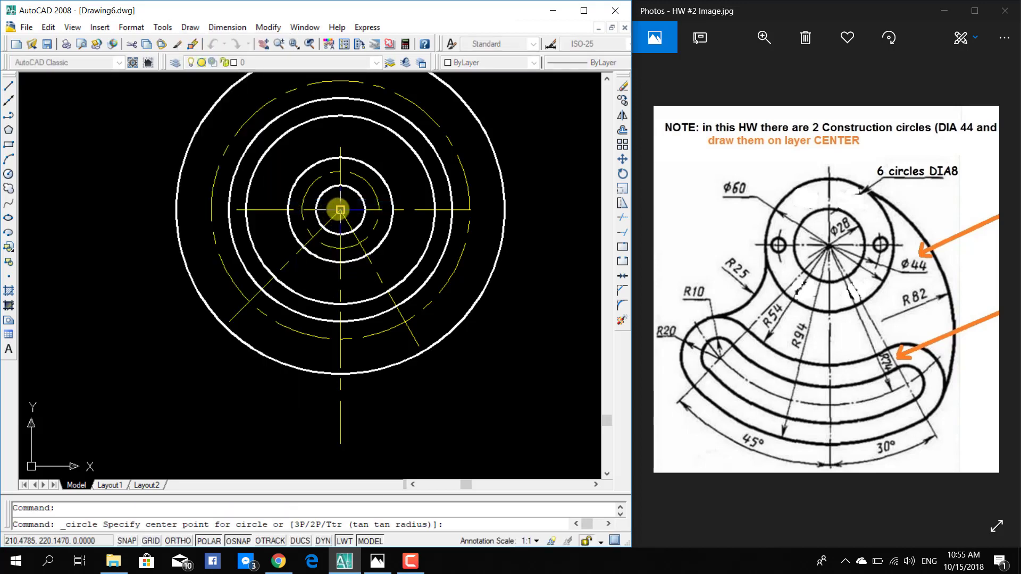
left_click(341, 210)
type("84")
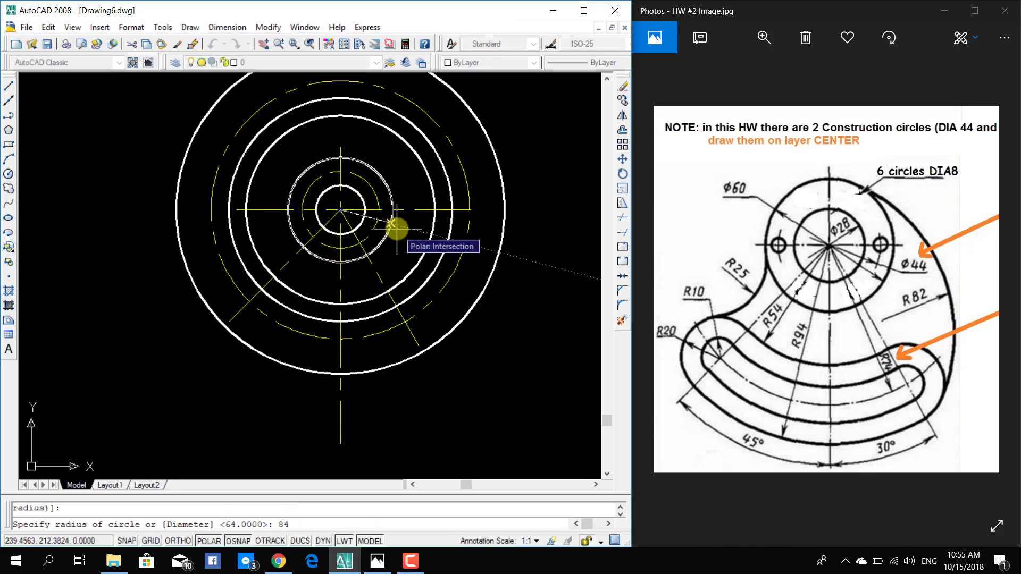
key("Return")
scroll(495, 292, "up", 3)
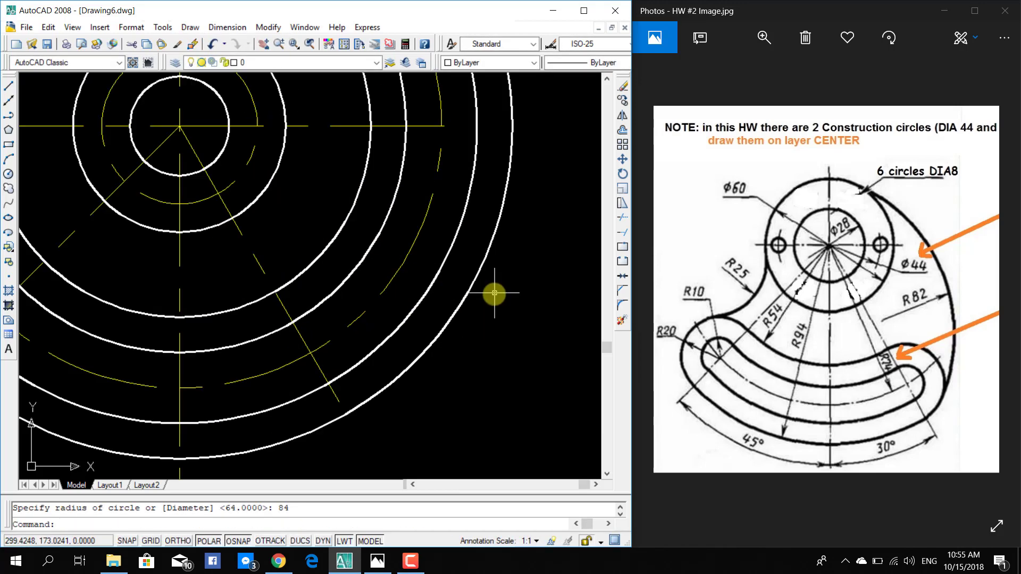
scroll(443, 282, "down", 4)
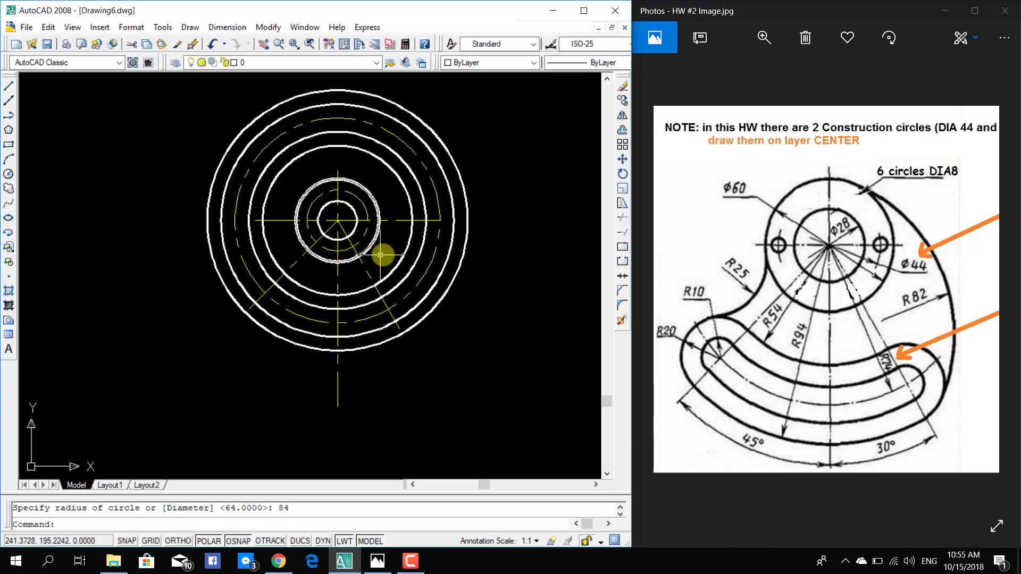
mouse_move(390, 247)
middle_mouse_down()
mouse_move(384, 204)
mouse_move(387, 220)
mouse_move(405, 219)
middle_mouse_up()
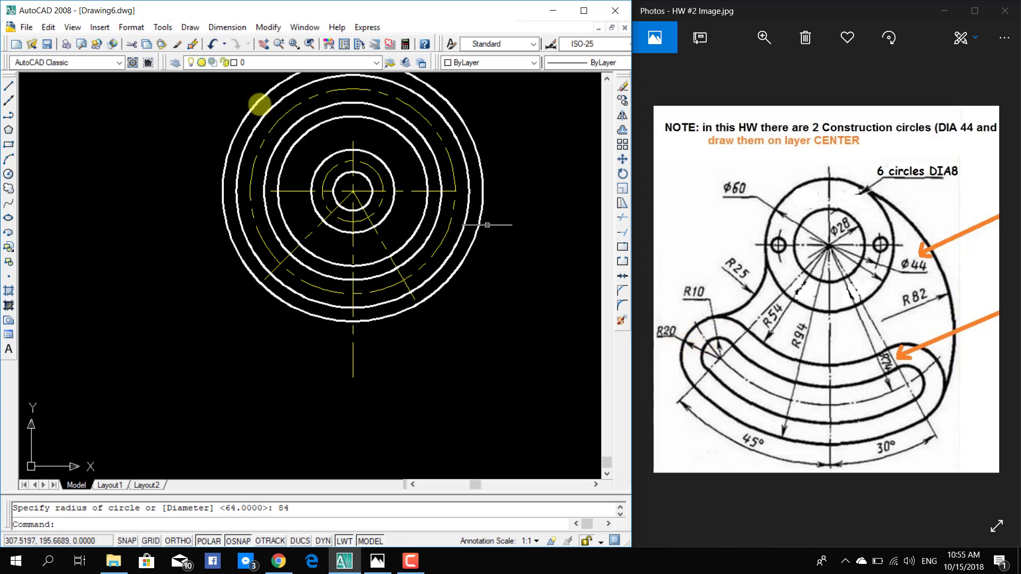
left_click(187, 29)
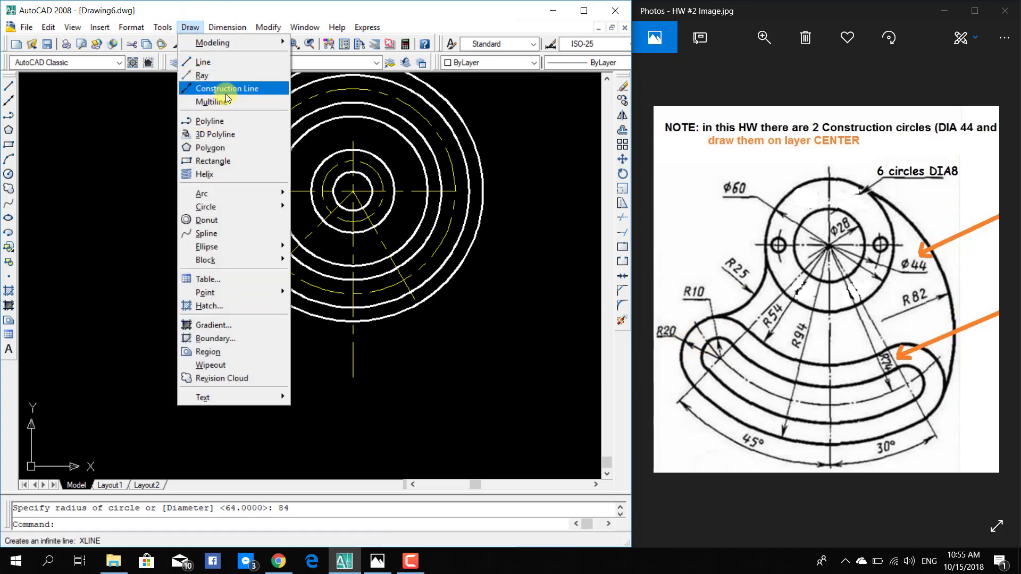
mouse_move(206, 207)
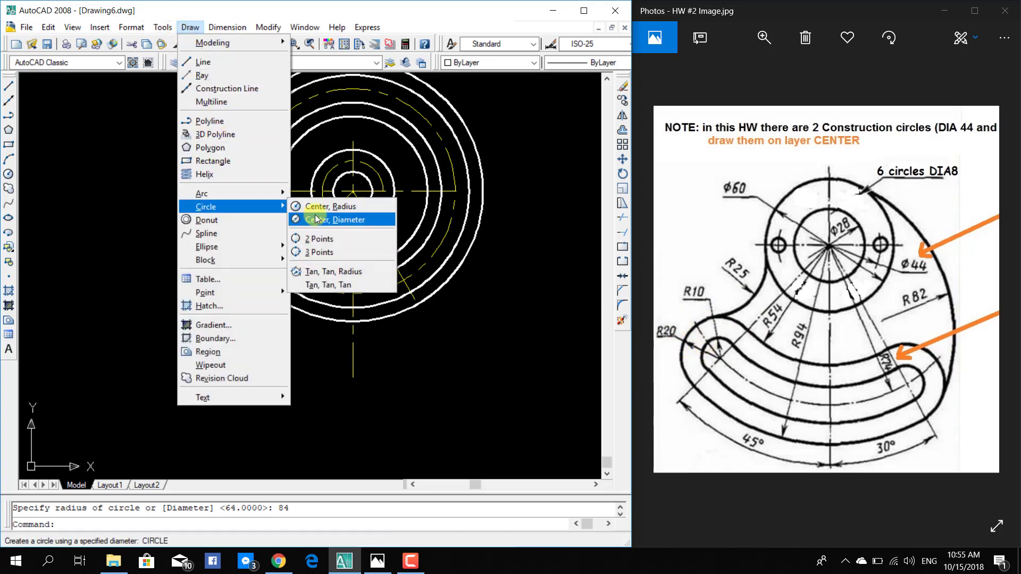
Draw concentric R10 and R20 circles at the left slot-arc intersection.
left_click(319, 207)
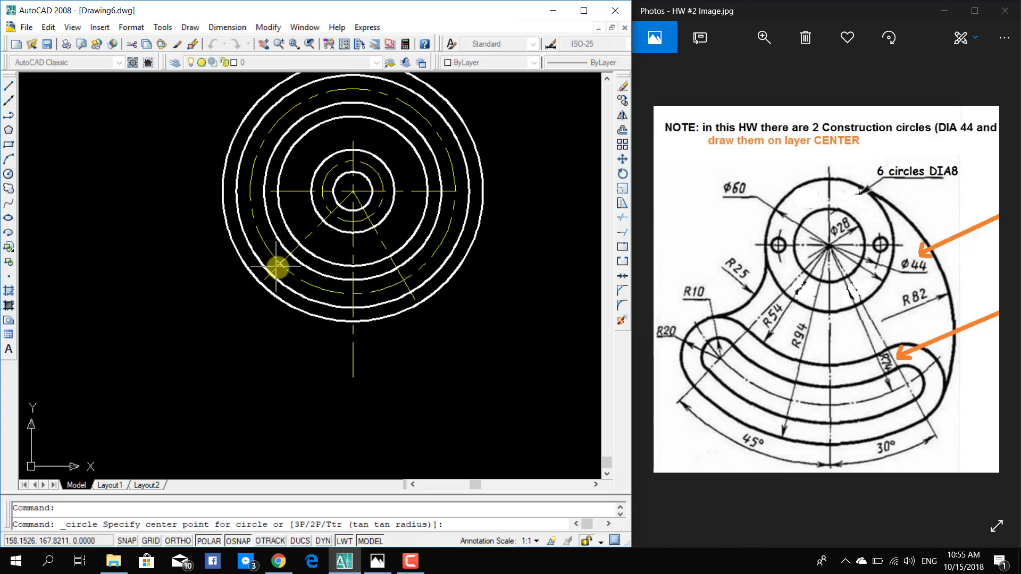
scroll(279, 266, "up", 3)
left_click(275, 253)
type("10")
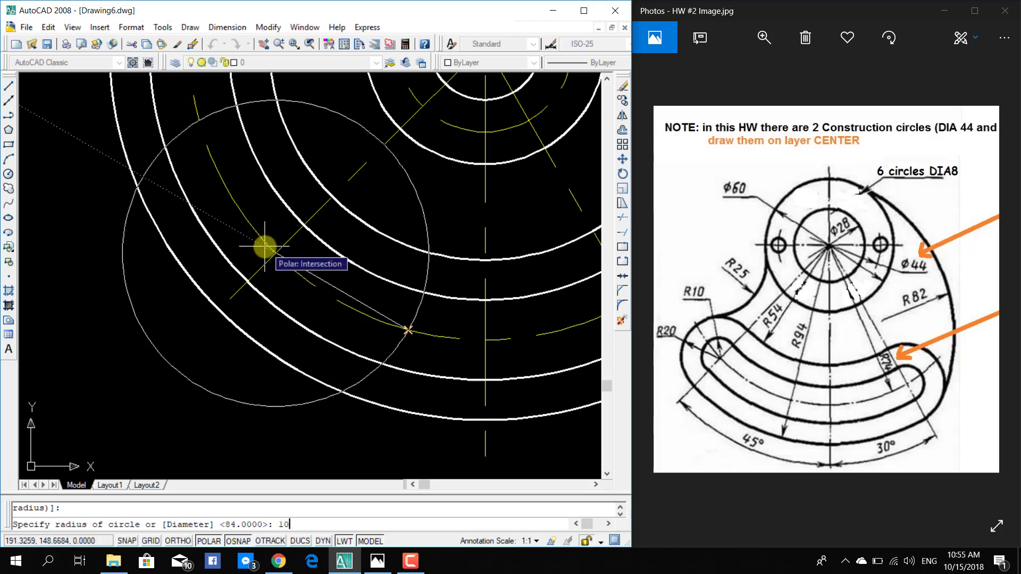
key("Return")
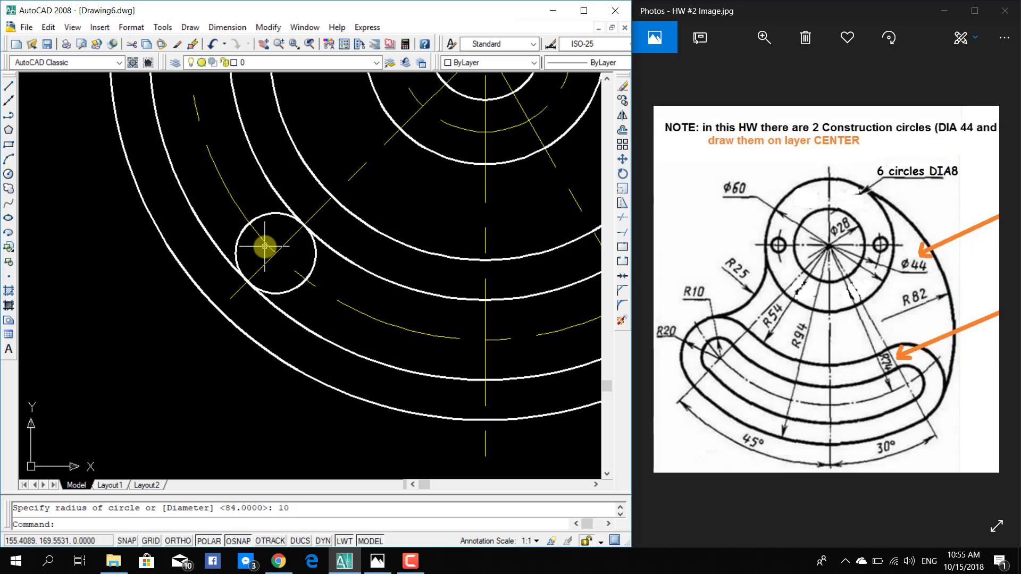
left_click(190, 27)
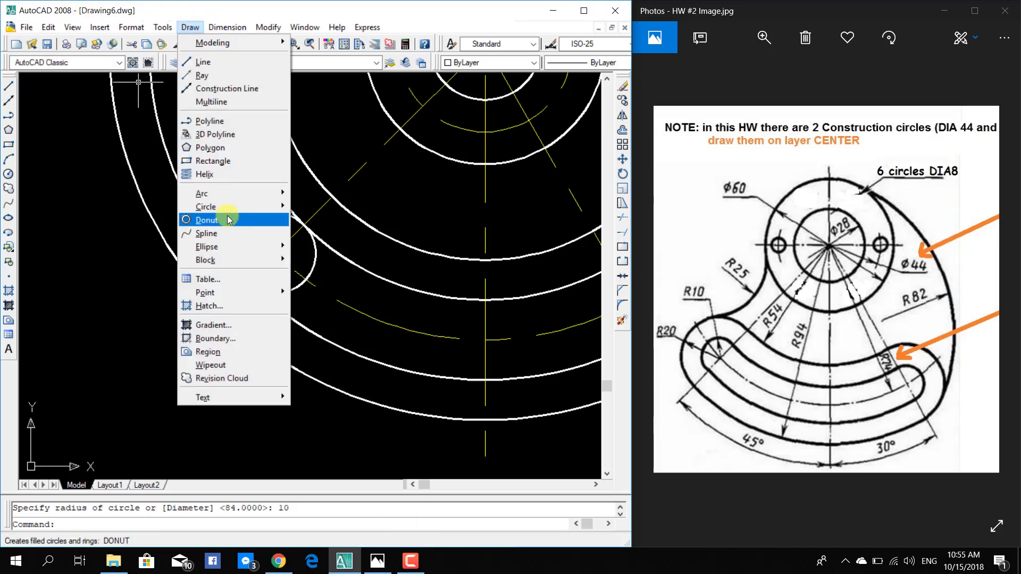
mouse_move(206, 206)
left_click(313, 206)
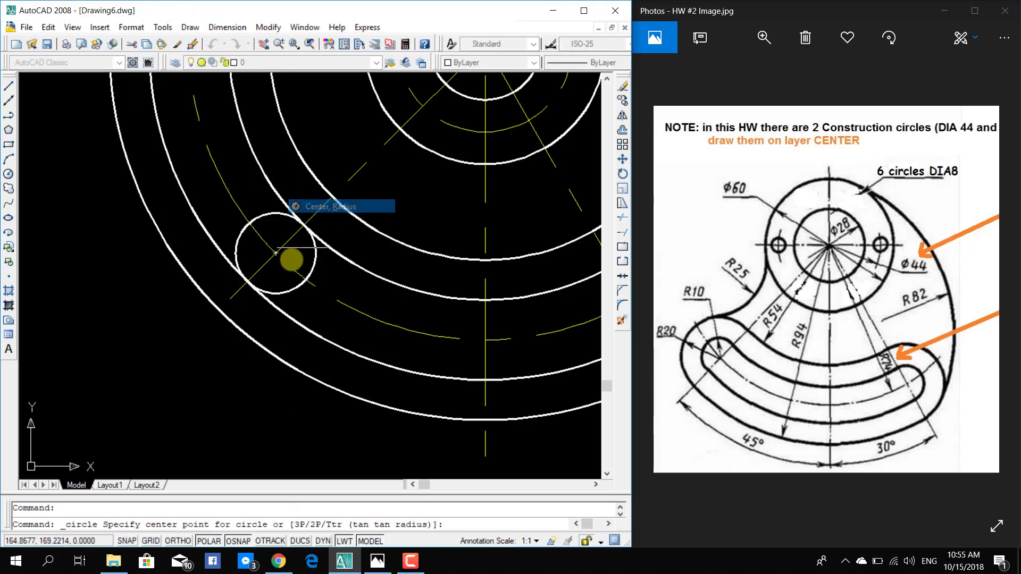
left_click(277, 254)
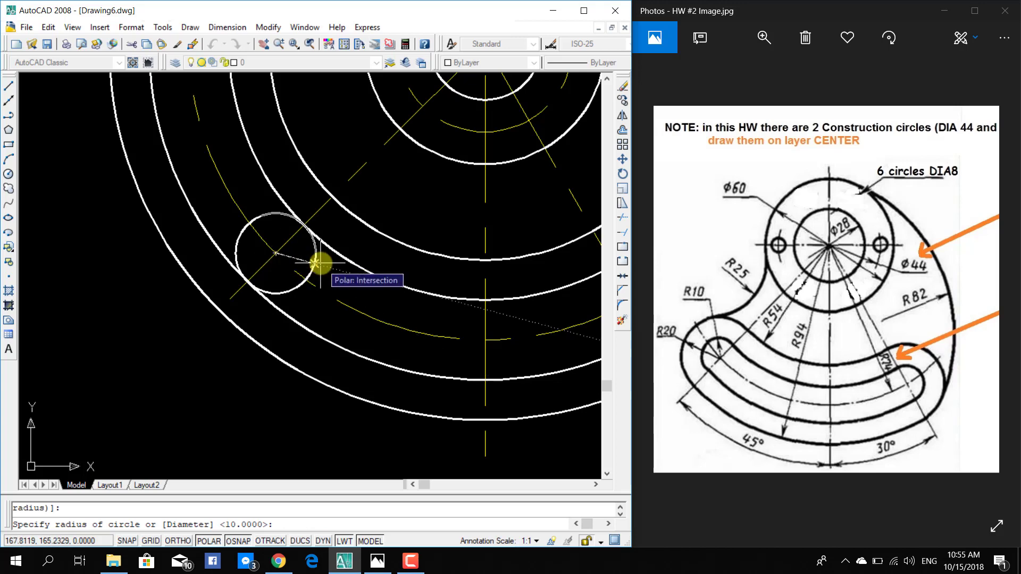
type("20")
key("Return")
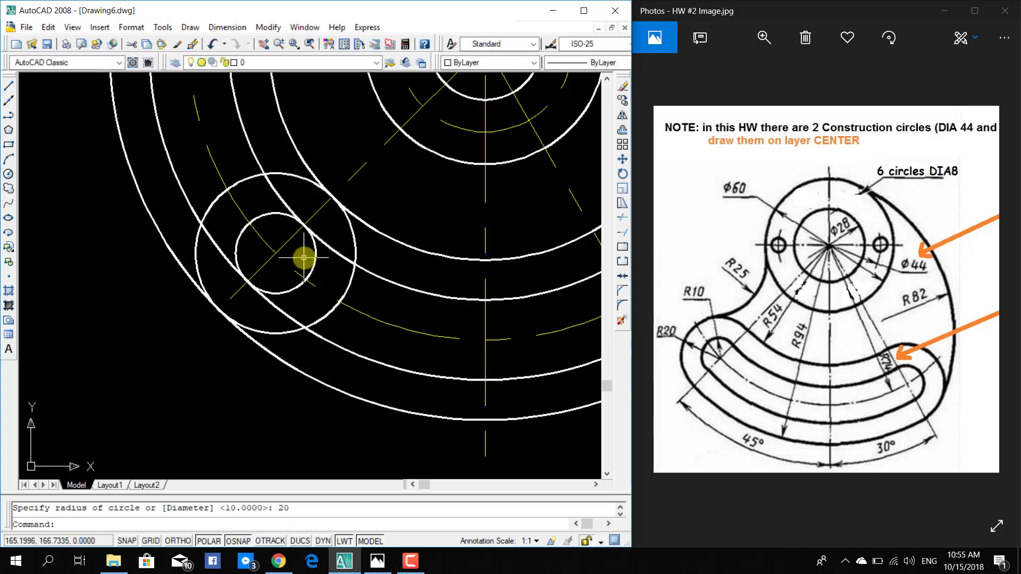
Draw matching R10 and R20 circles at the right slot-arc intersection.
mouse_move(481, 306)
middle_mouse_down()
mouse_move(397, 330)
mouse_move(281, 226)
middle_mouse_up()
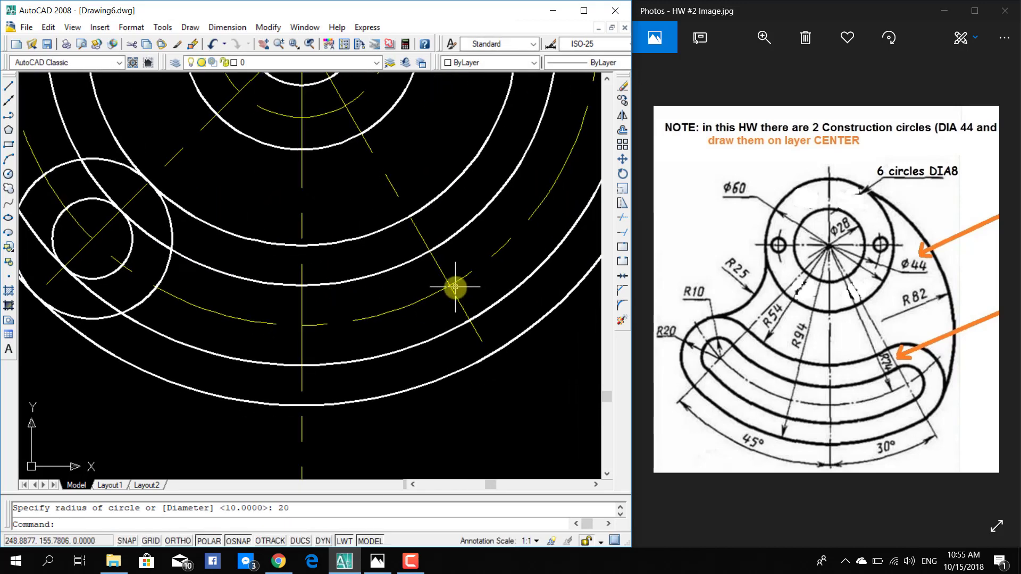
middle_click_drag(463, 296, 479, 364)
left_click(201, 33)
mouse_move(206, 206)
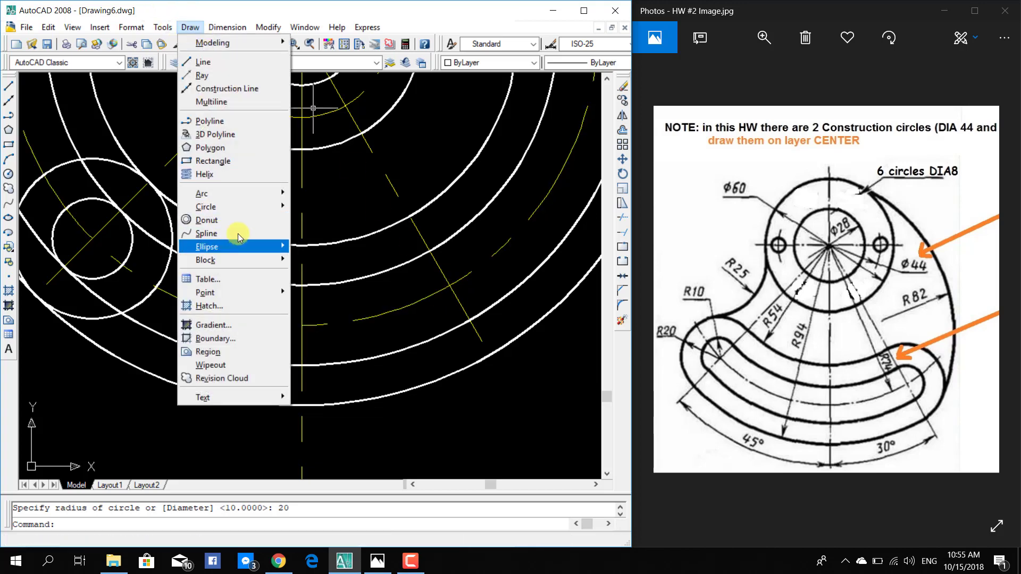
left_click(321, 207)
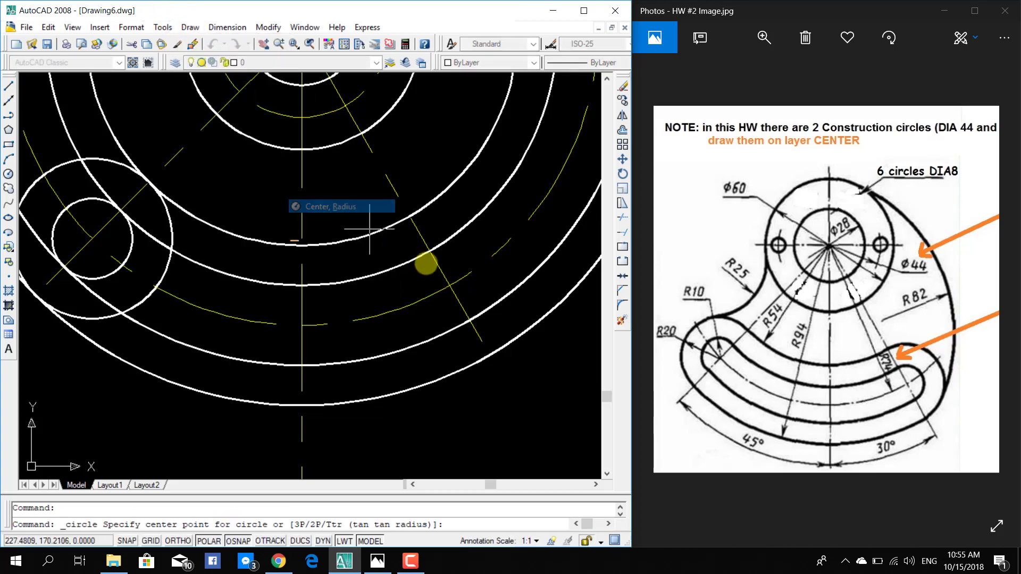
left_click(450, 285)
type("10")
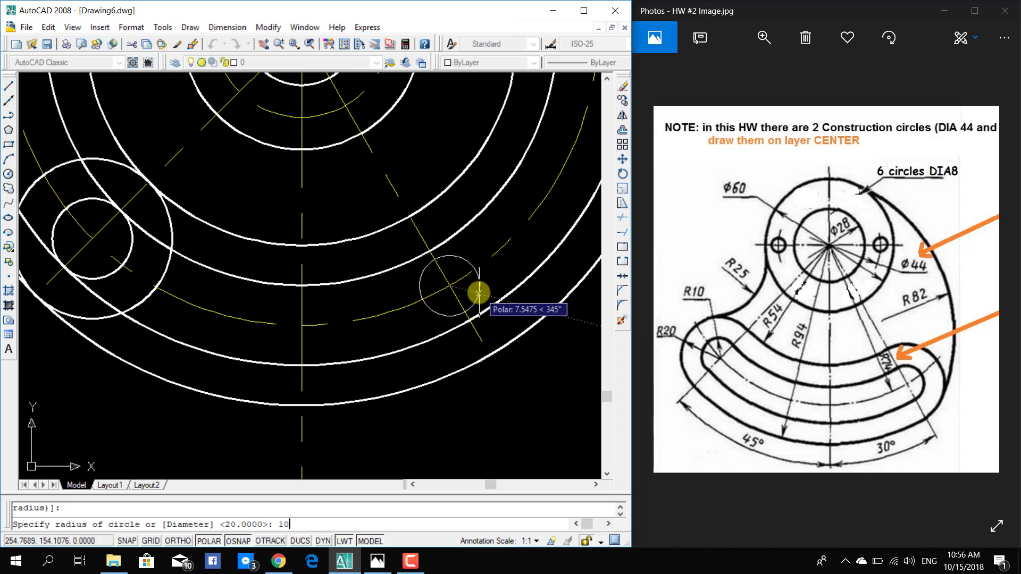
key("Return")
left_click(191, 27)
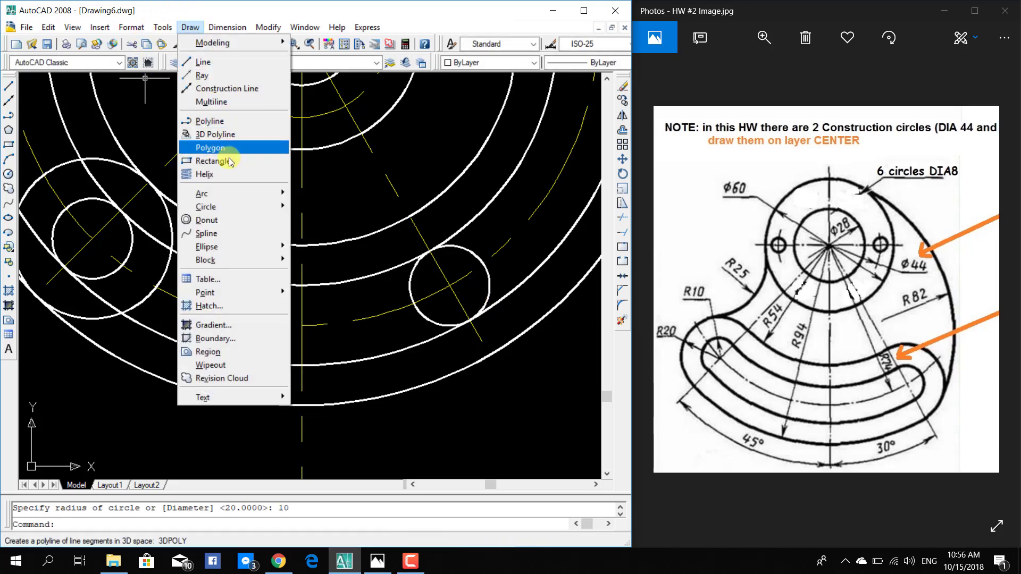
left_click(374, 208)
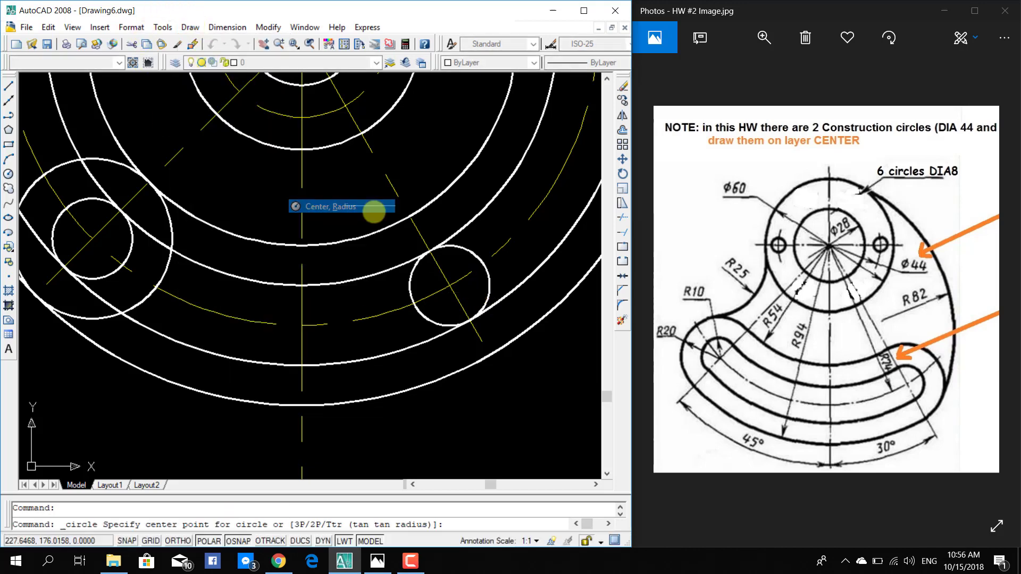
left_click(450, 287)
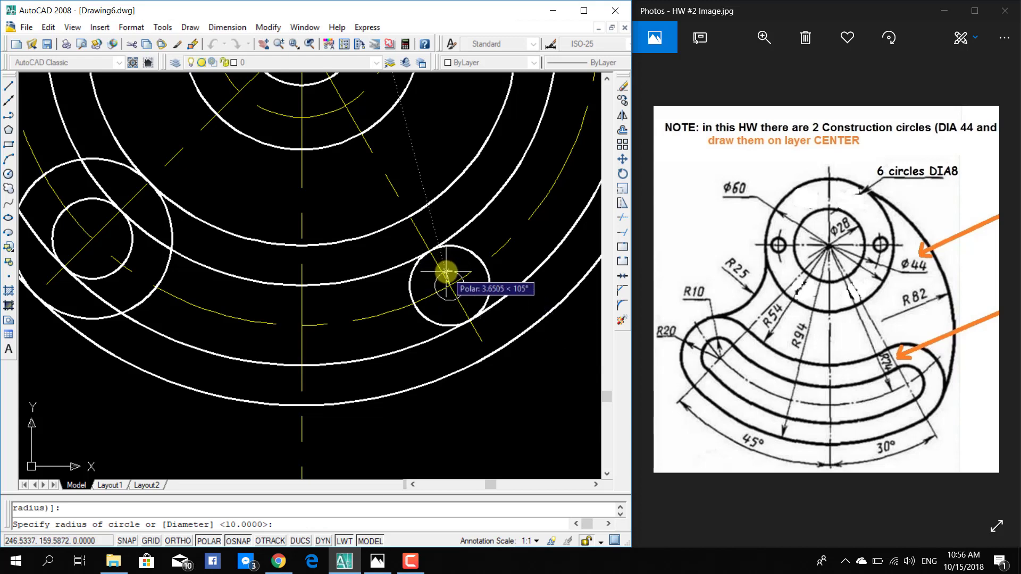
type("20")
key("Return")
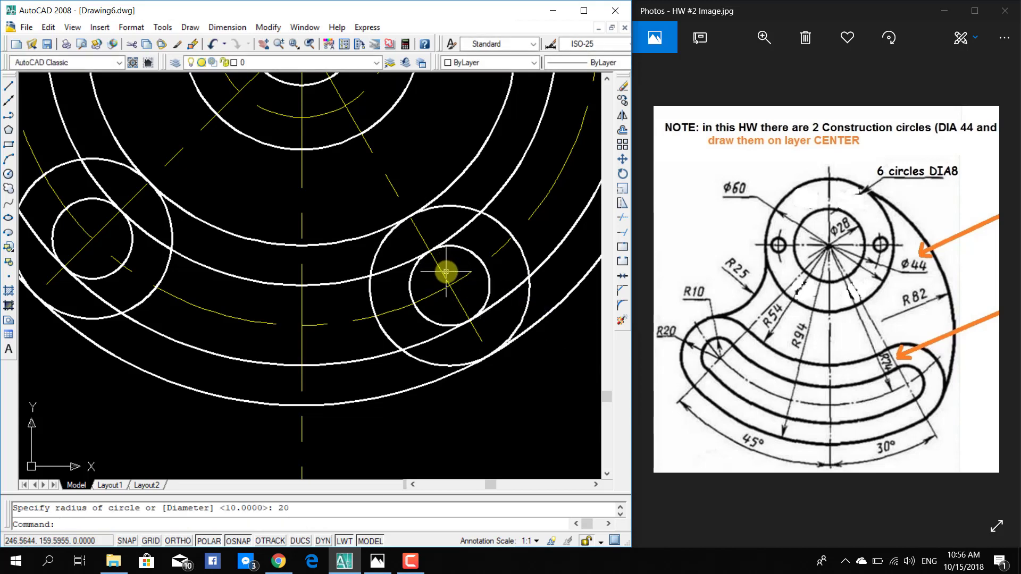
scroll(265, 205, "down", 2)
scroll(330, 211, "down", 2)
Recentre the view on the whole part, cancel the pending command, and start Trim.
scroll(330, 211, "down", 2)
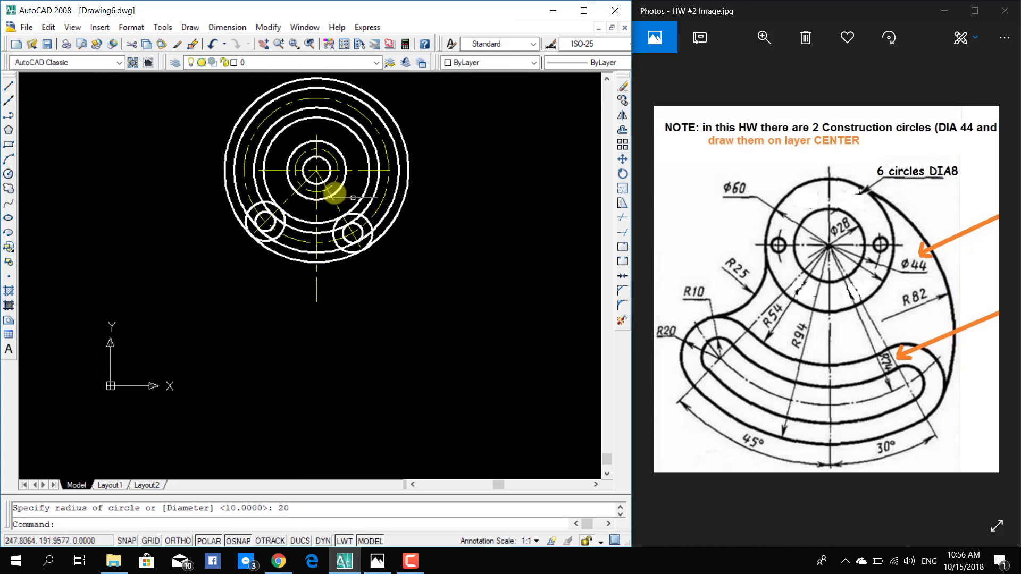
scroll(335, 188, "up", 2)
mouse_move(333, 177)
middle_mouse_down()
mouse_move(376, 246)
mouse_move(406, 257)
middle_mouse_up()
scroll(408, 253, "up", 1)
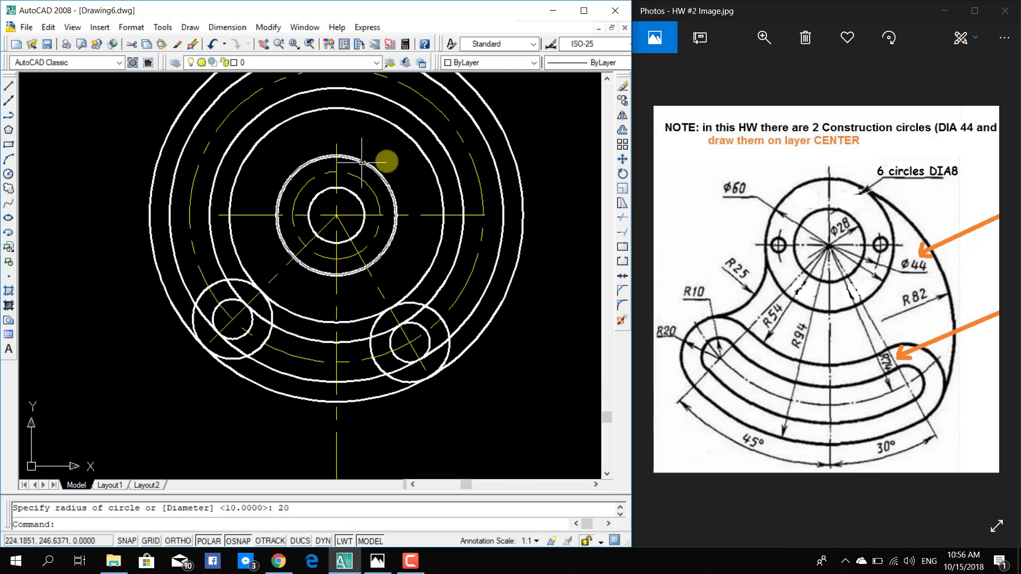
key("Escape")
type("tr")
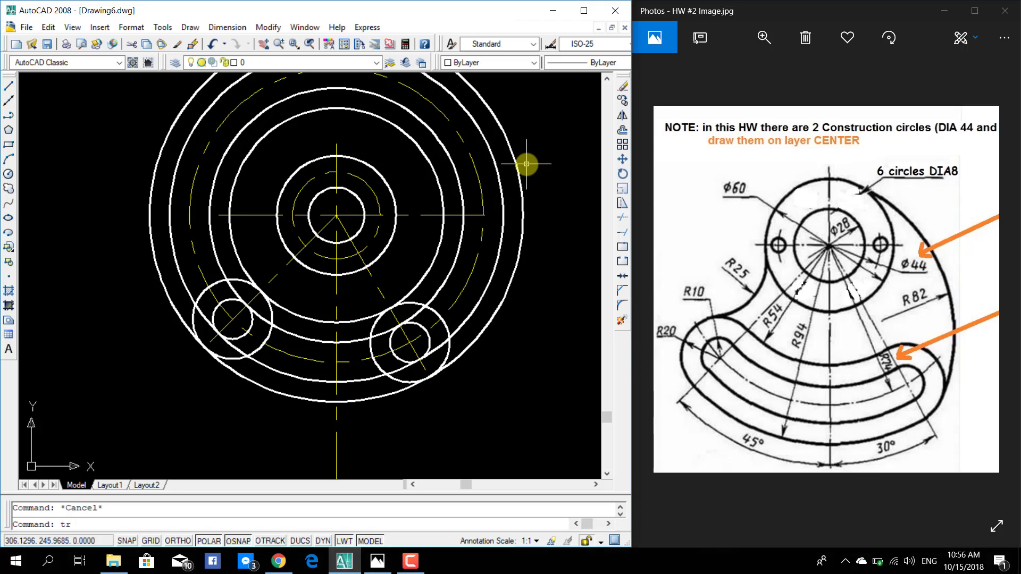
key("Return")
key("Return")
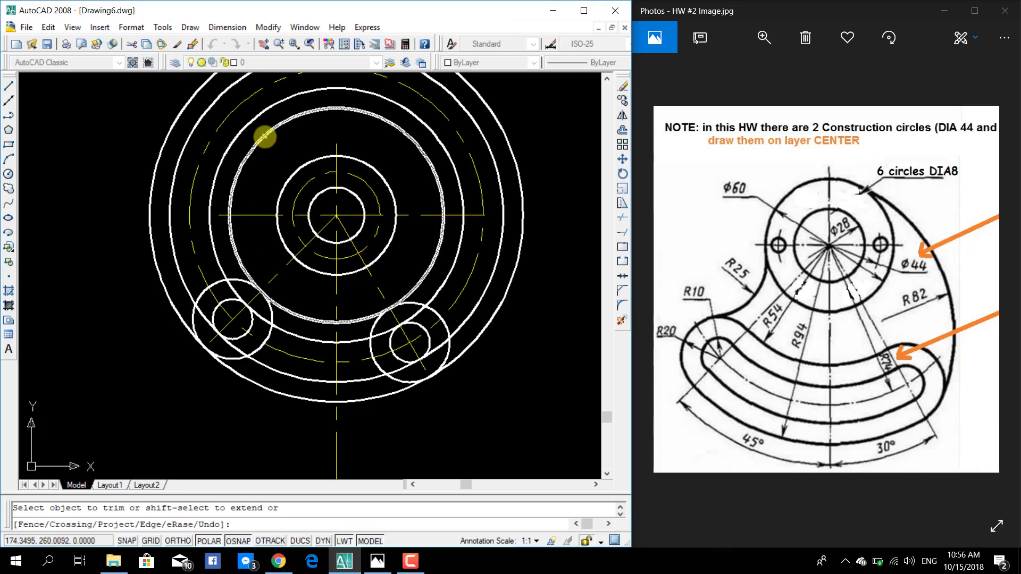
Trim the upper parts of the centre and construction circles and the large outer arcs.
left_click(265, 137)
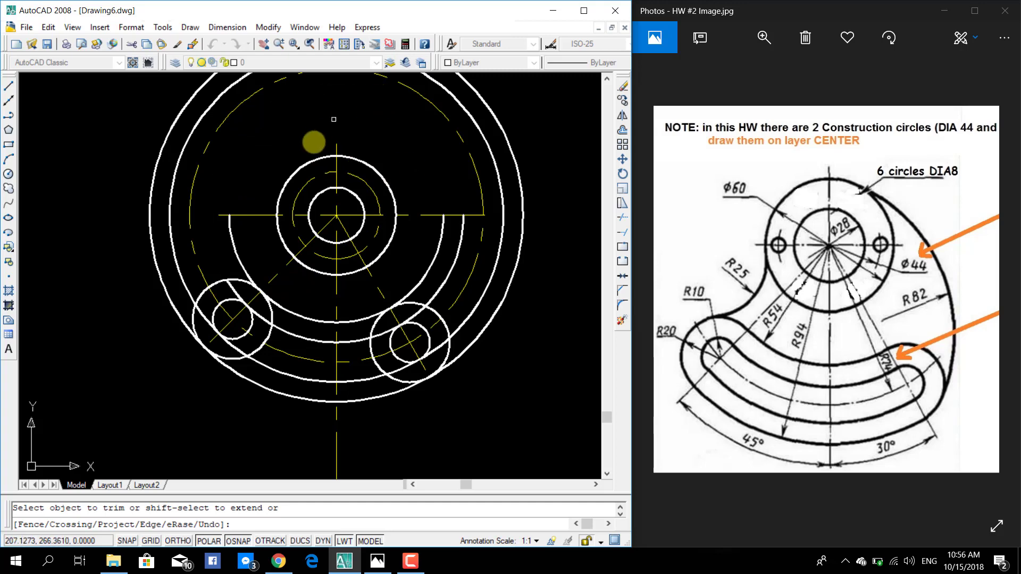
scroll(314, 141, "up", 1)
scroll(310, 133, "down", 4)
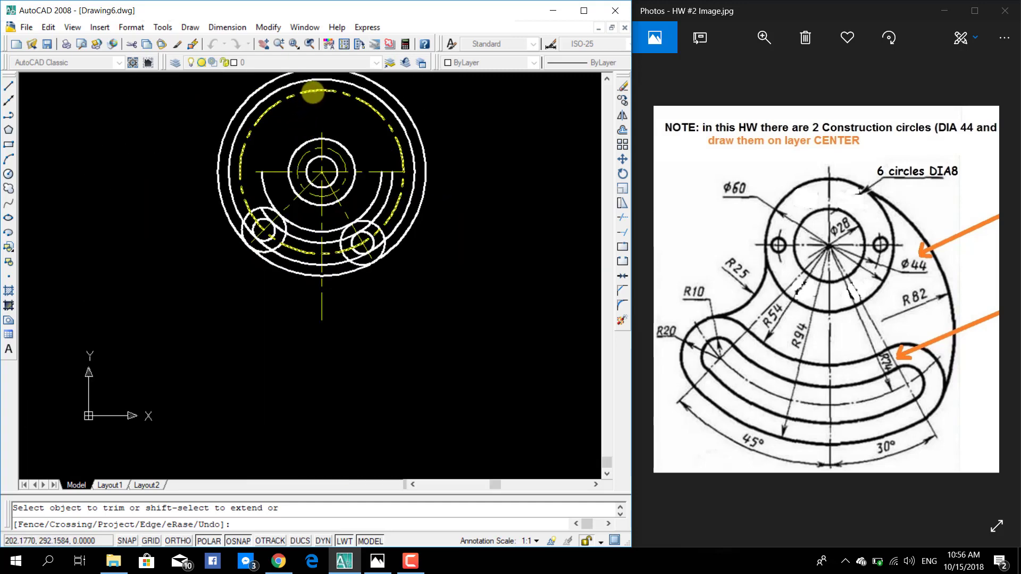
left_click(307, 91)
left_click(270, 80)
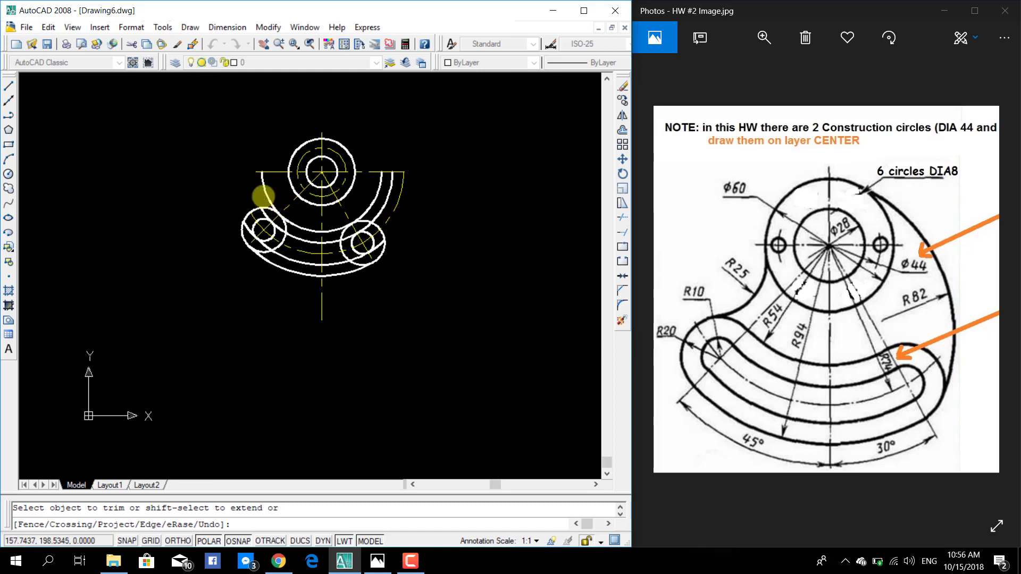
left_click(265, 192)
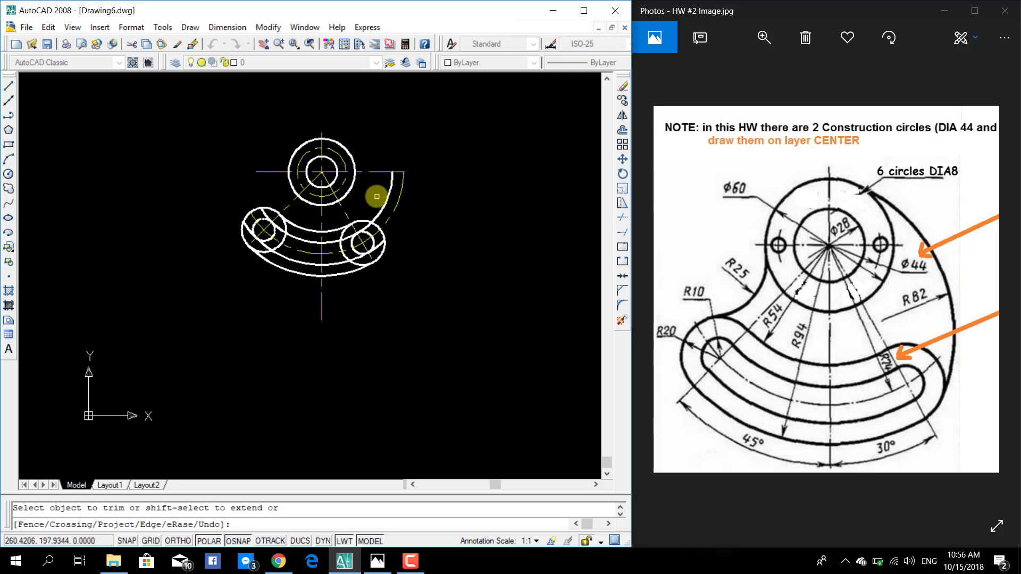
left_click(382, 201)
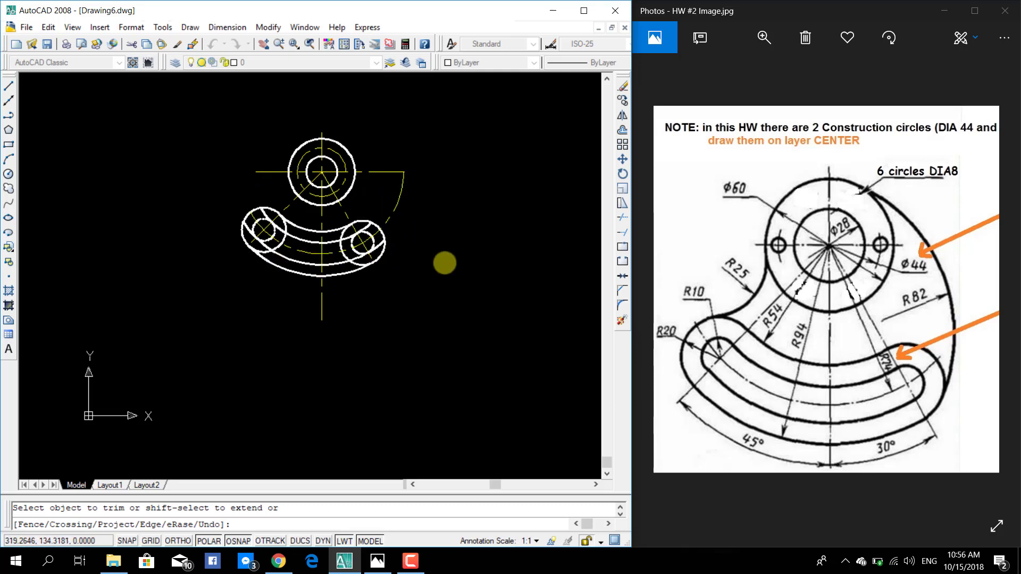
Trim the overlapping arcs around the right slot end, leaving a clean rounded end.
scroll(431, 245, "up", 4)
scroll(485, 257, "down", 3)
scroll(524, 255, "down", 1)
scroll(476, 240, "up", 2)
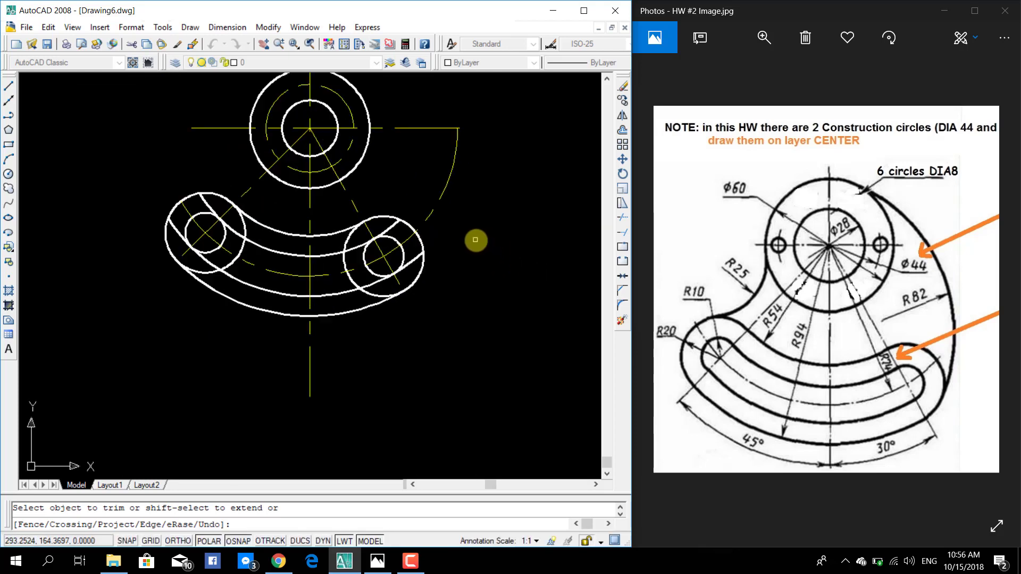
scroll(477, 236, "down", 2)
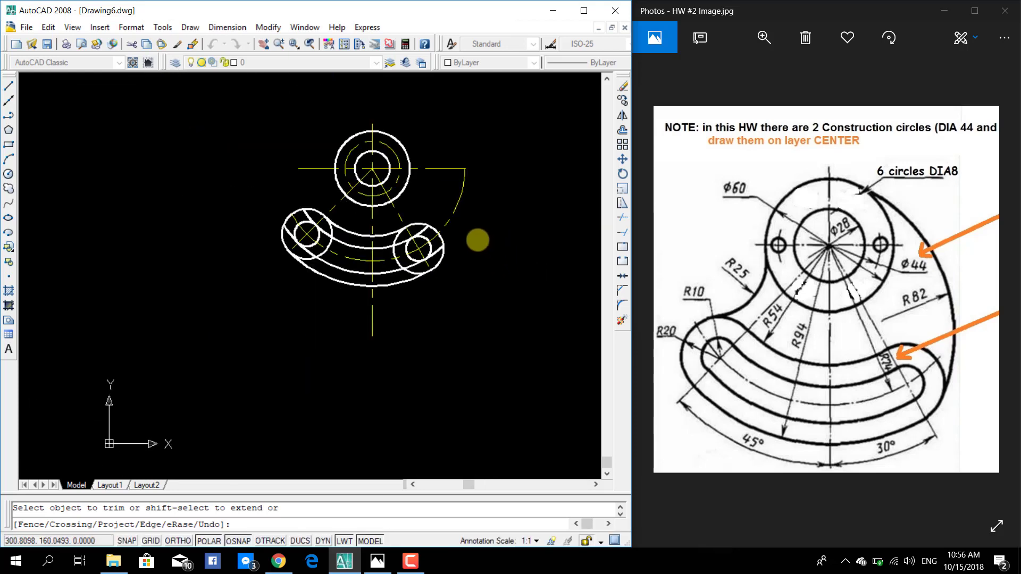
left_click(458, 198)
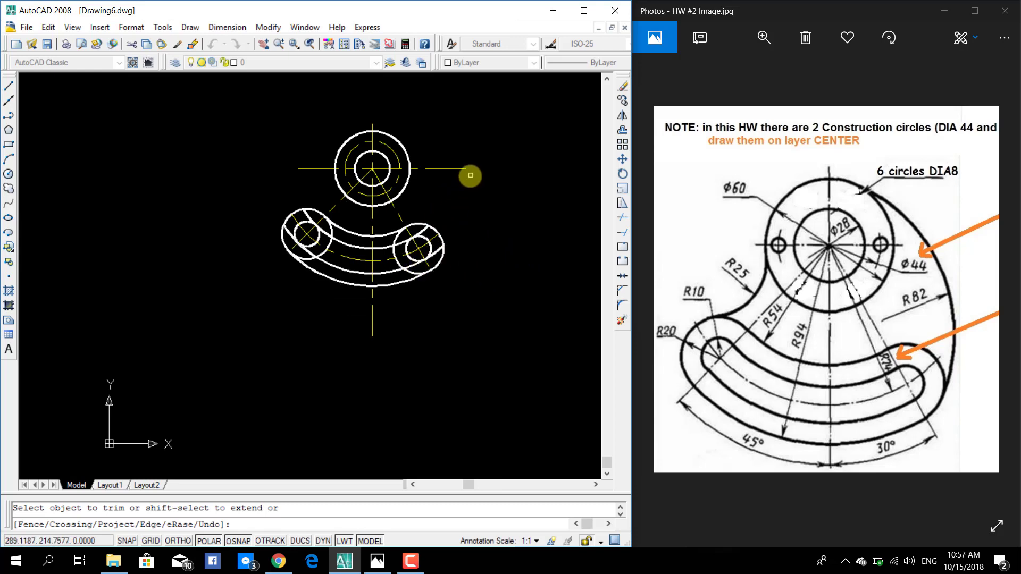
scroll(416, 201, "up", 3)
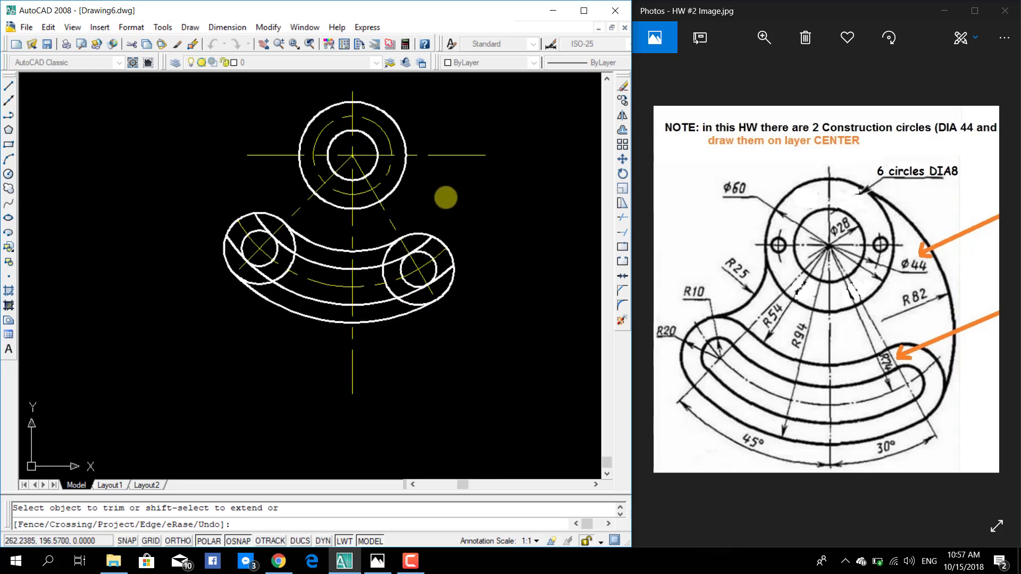
scroll(445, 197, "down", 6)
scroll(468, 202, "up", 1)
scroll(430, 201, "up", 2)
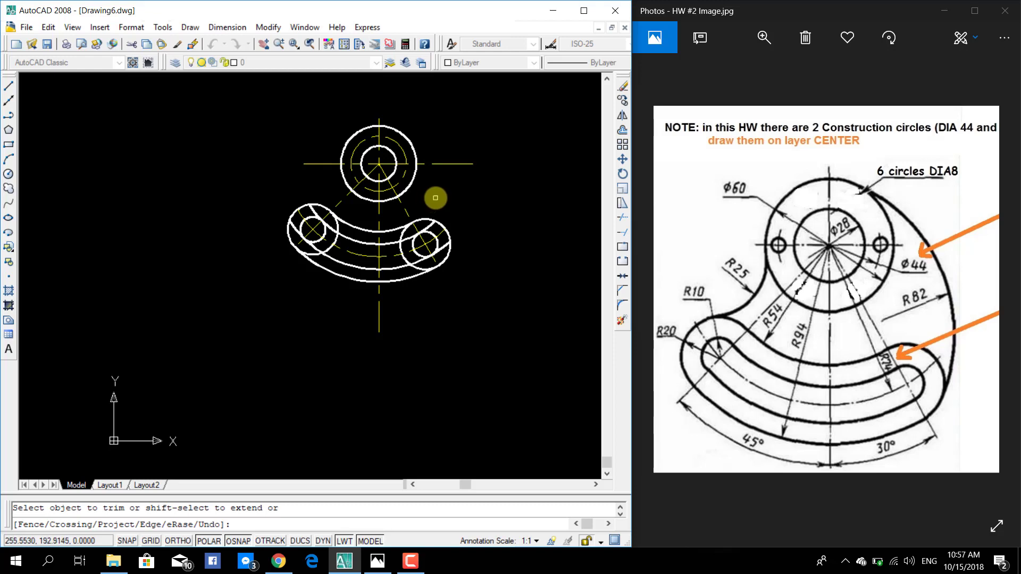
scroll(436, 198, "up", 1)
scroll(438, 198, "up", 1)
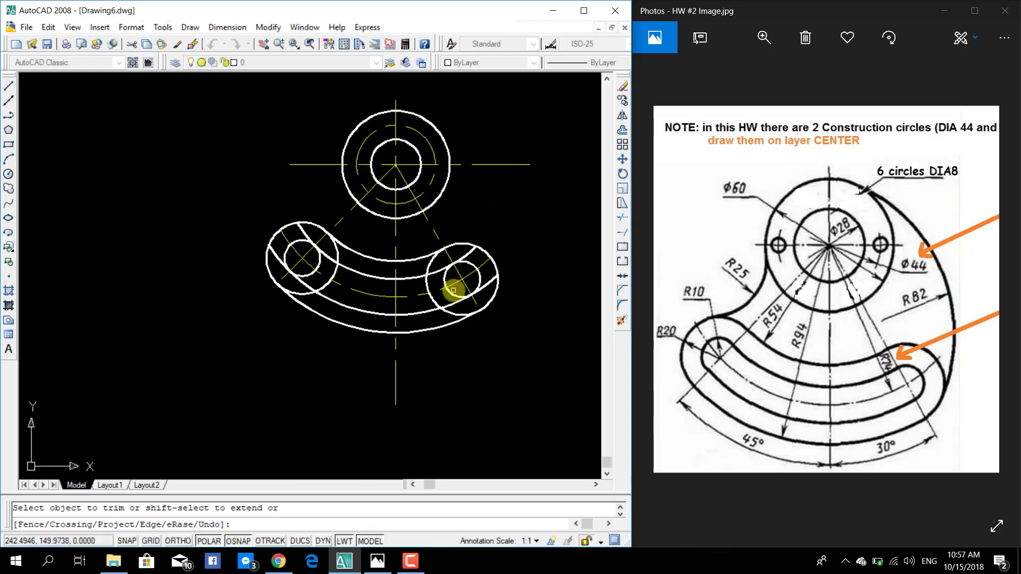
left_click(450, 289)
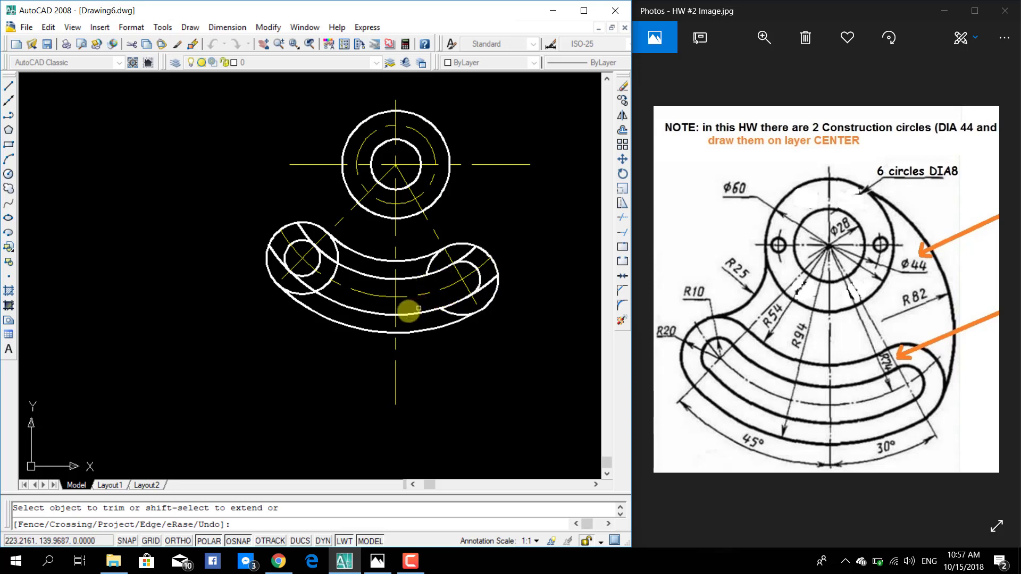
left_click(431, 265)
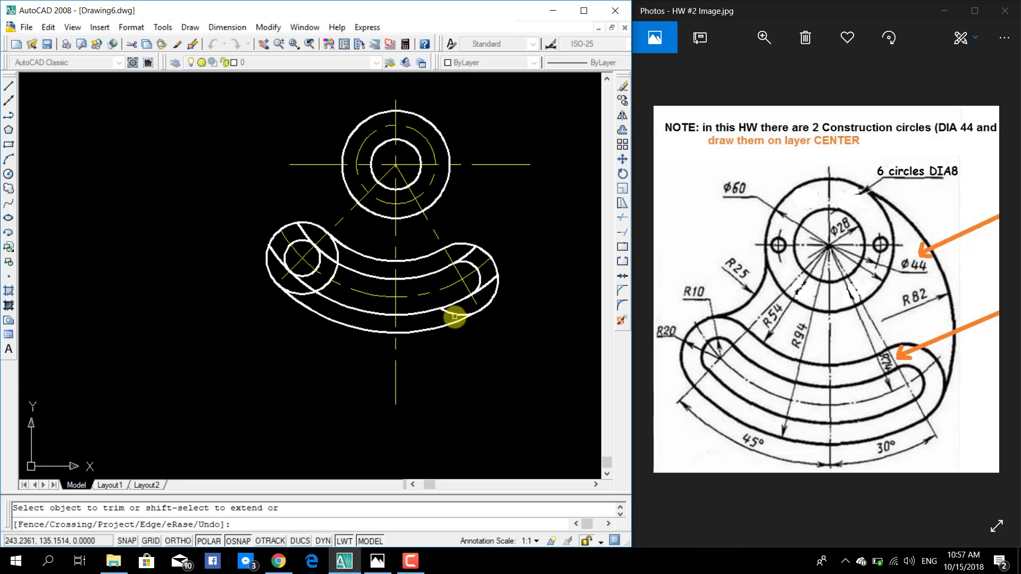
left_click(455, 317)
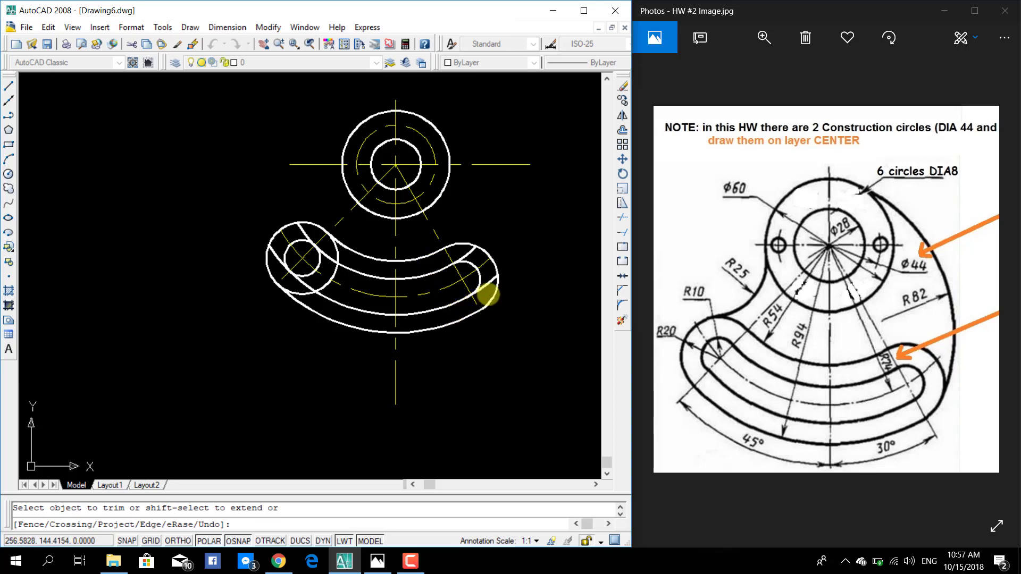
left_click(487, 284)
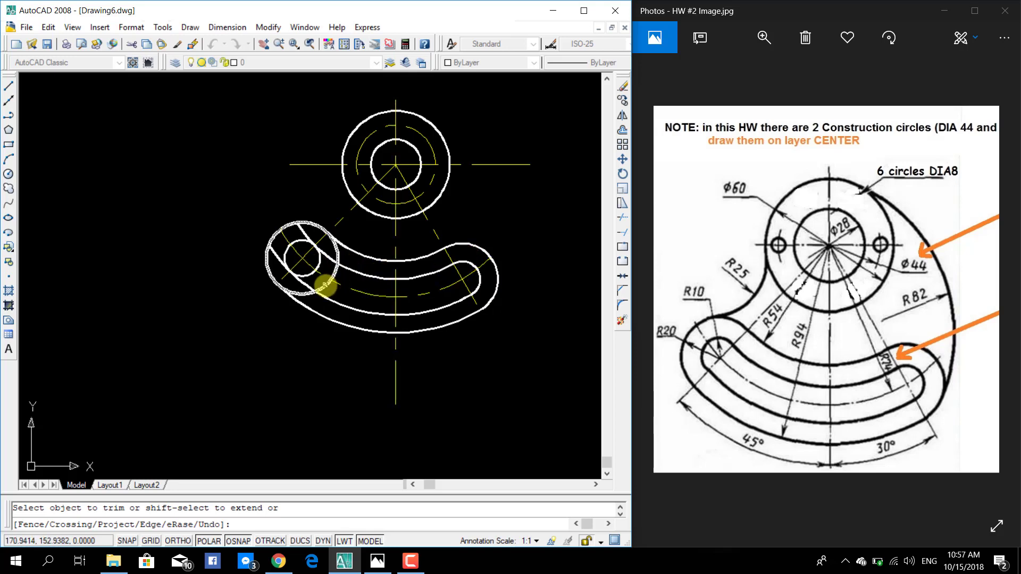
Trim the leftover arcs at the left slot end.
left_click(314, 268)
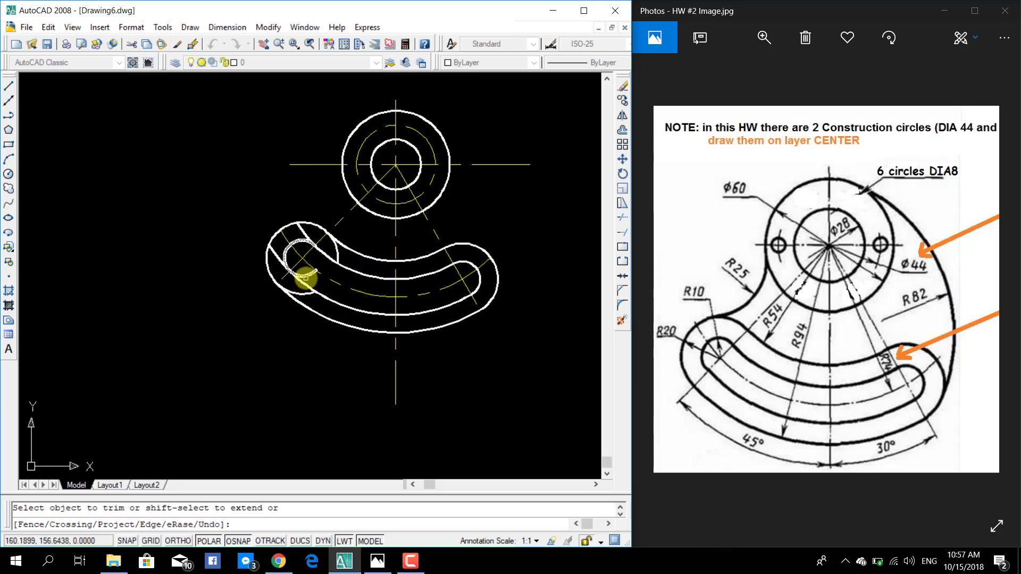
left_click(335, 249)
left_click(277, 252)
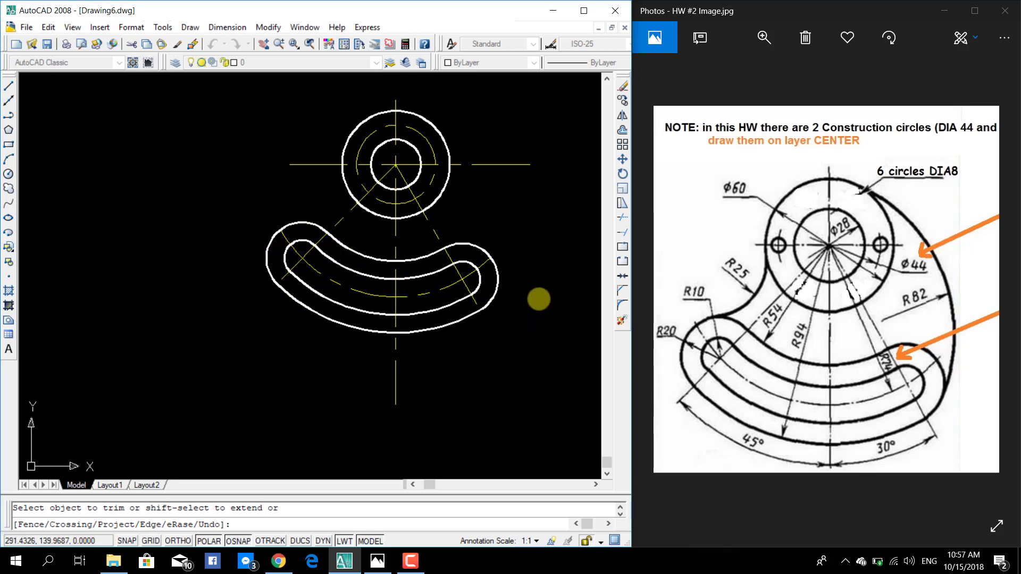
middle_click_drag(537, 295, 548, 317)
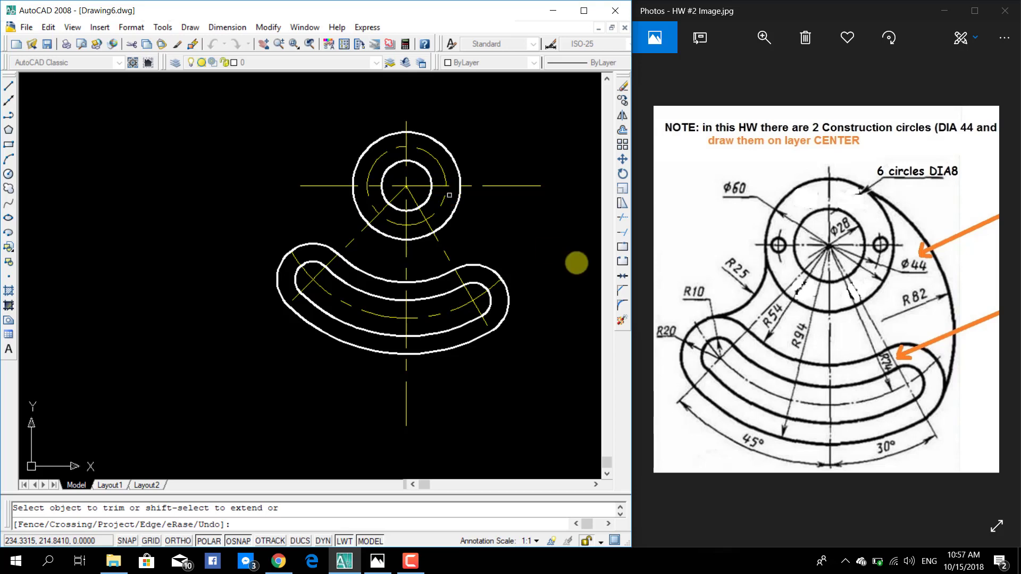
End Trim and draw a Ø8 circle where the dashed circle meets the right centerline.
key("Escape")
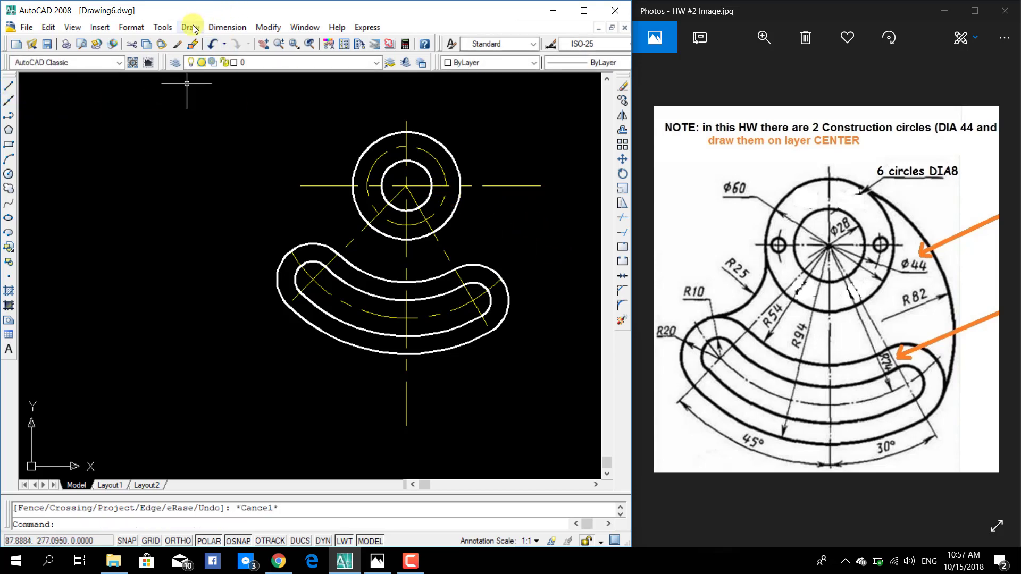
left_click(190, 28)
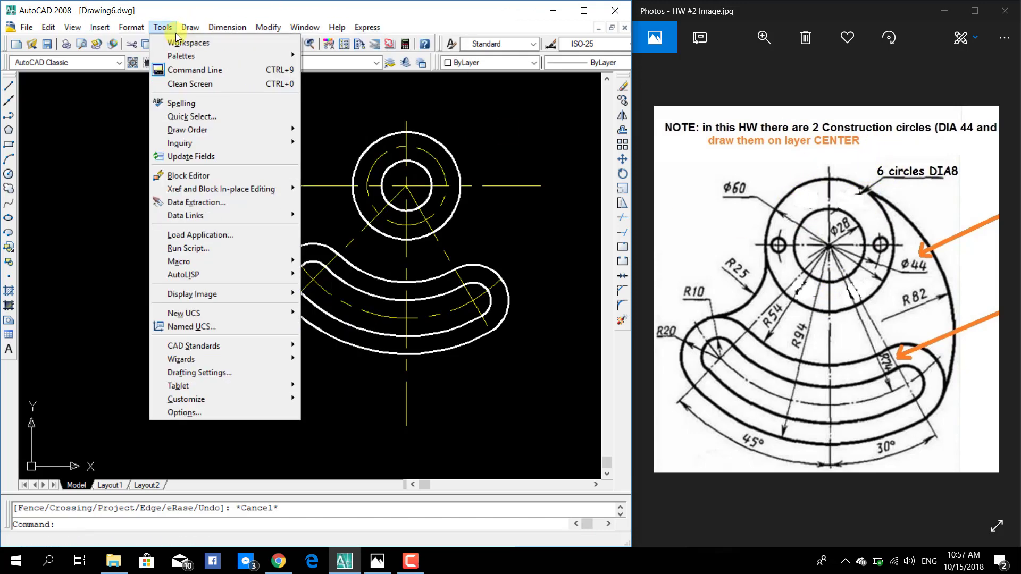
left_click(190, 26)
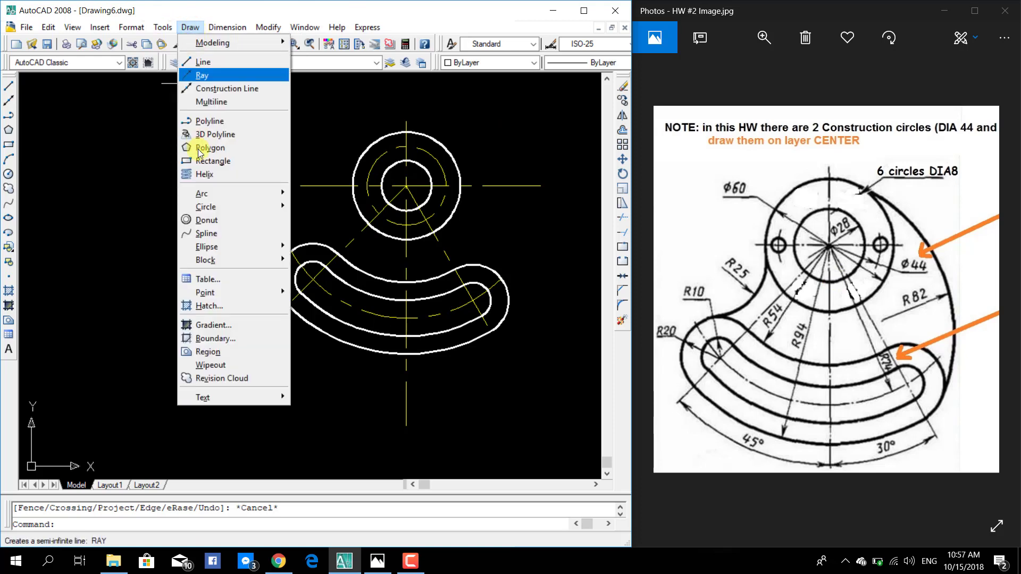
left_click(231, 211)
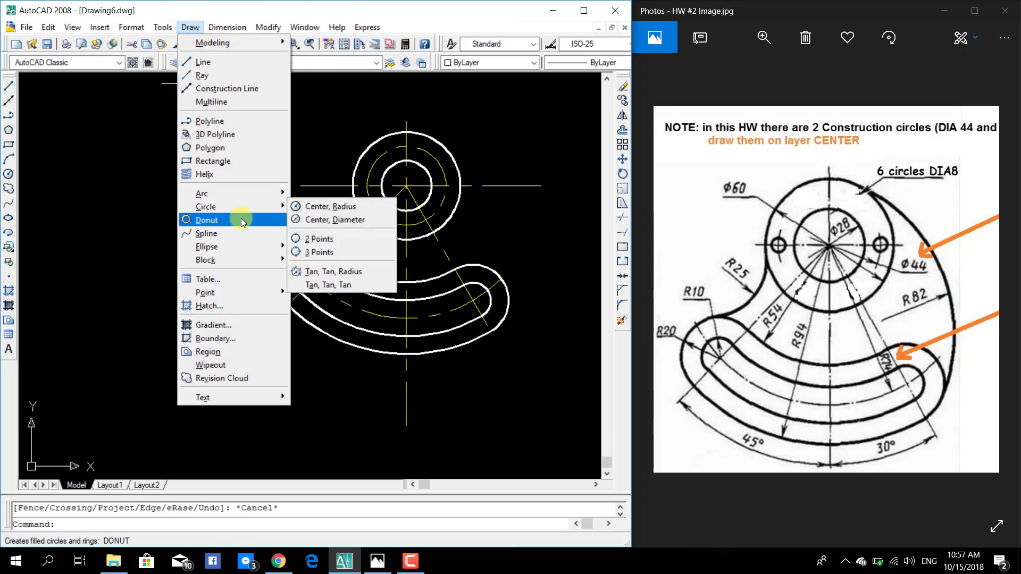
left_click(322, 223)
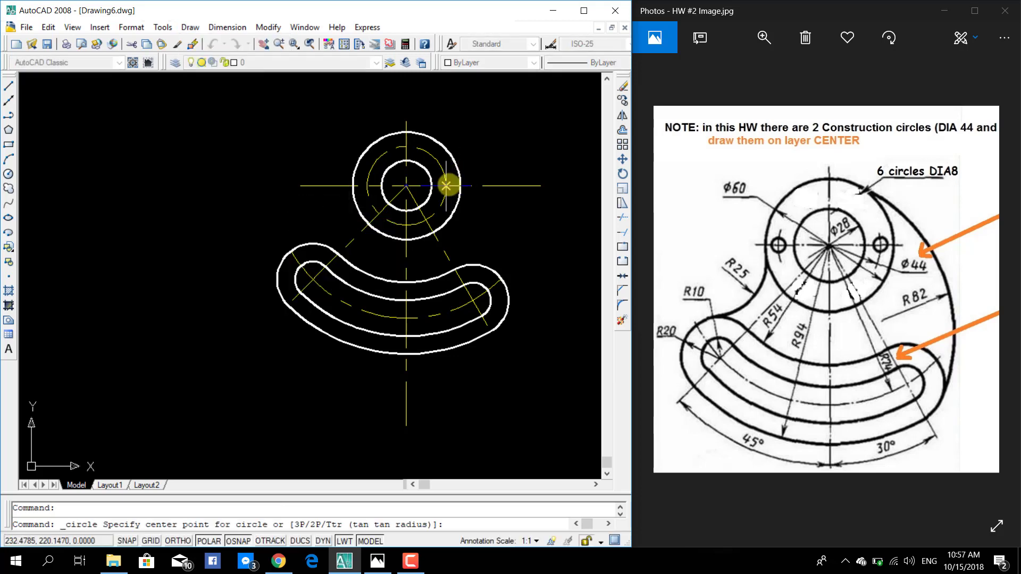
left_click(446, 186)
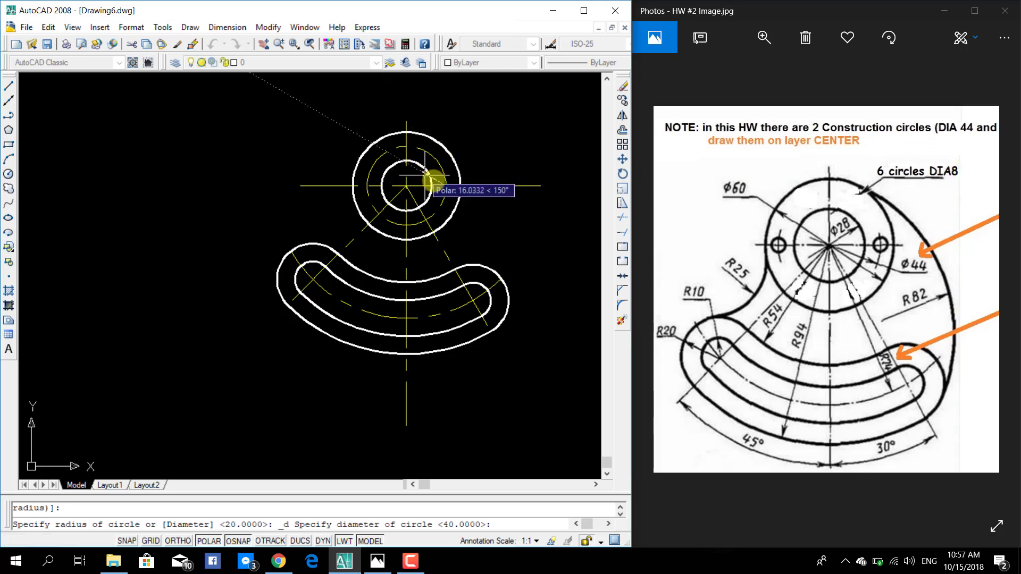
type("8")
key("Return")
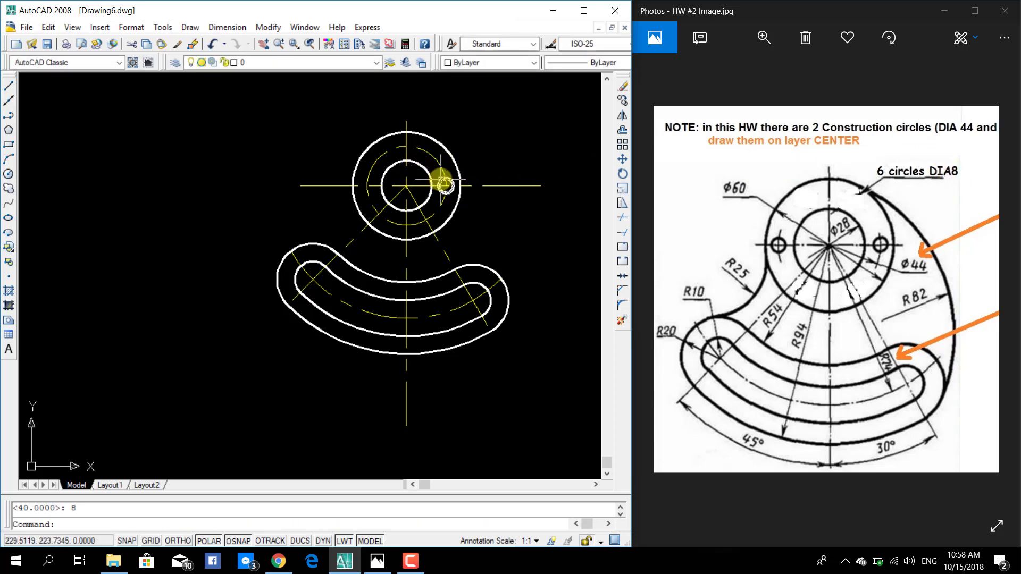
Draw a second Ø8 circle at the left intersection of the dashed circle.
left_click(190, 27)
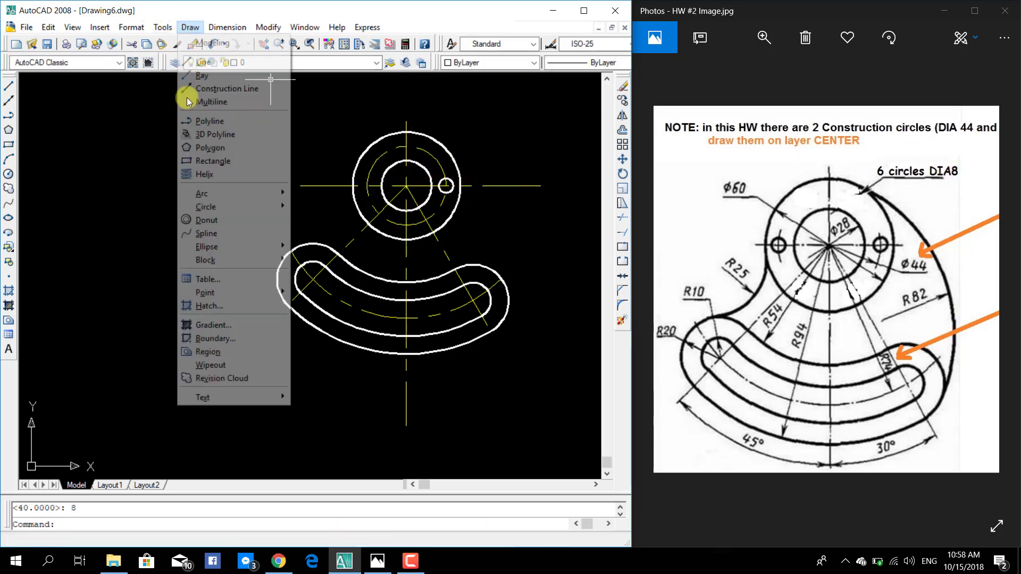
left_click(335, 219)
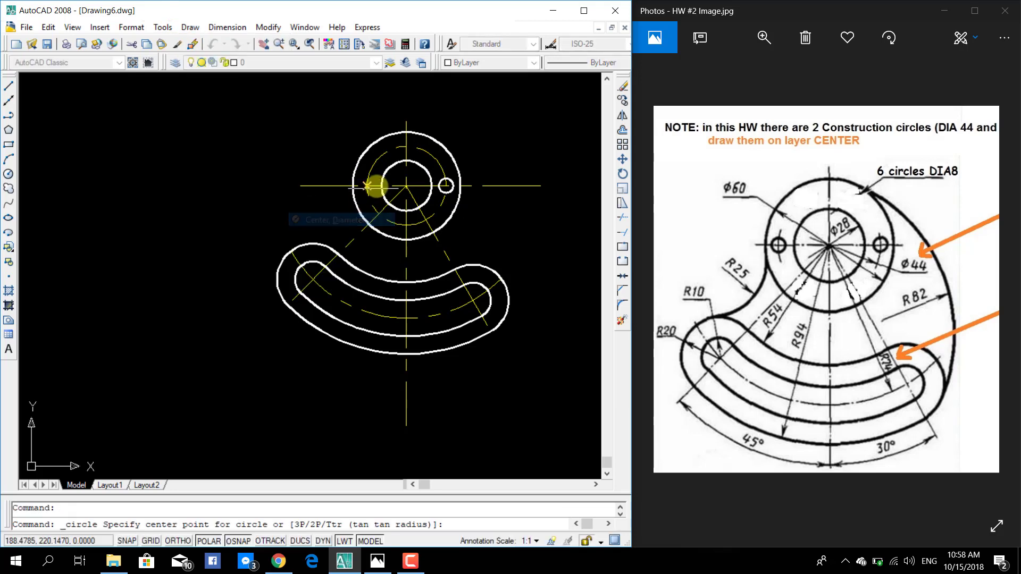
left_click(367, 186)
type("8")
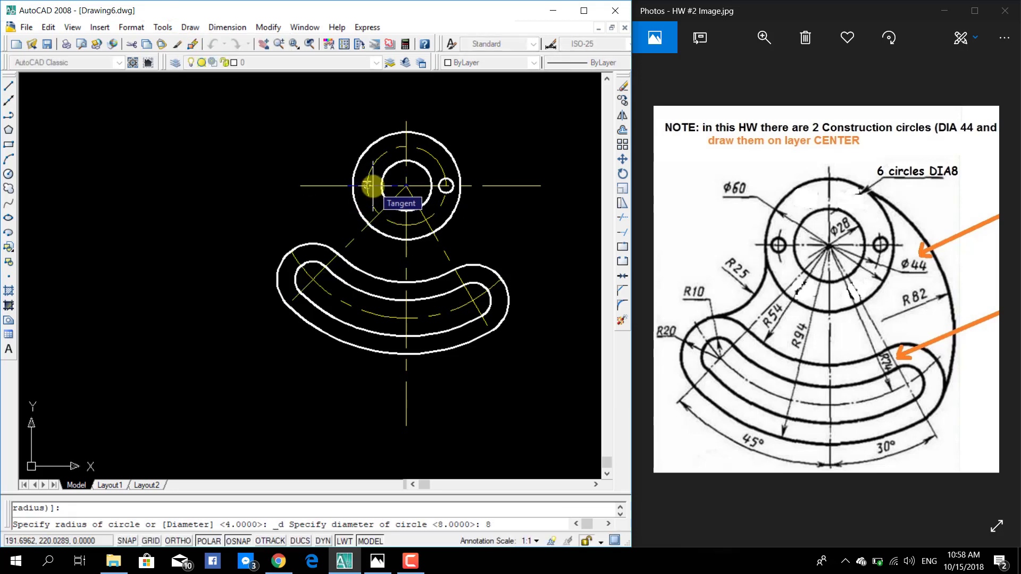
key("Return")
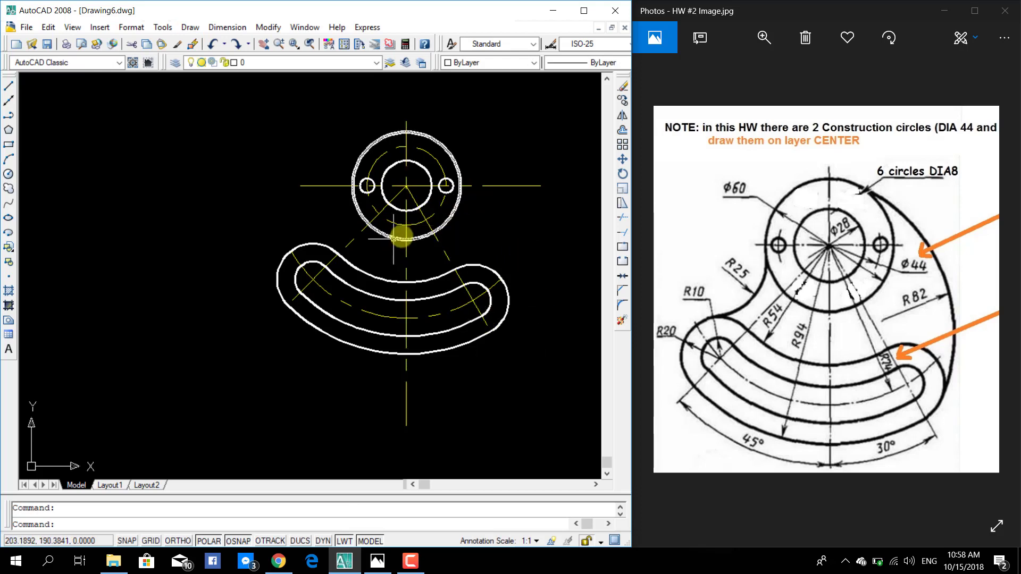
key("Escape")
type("tr")
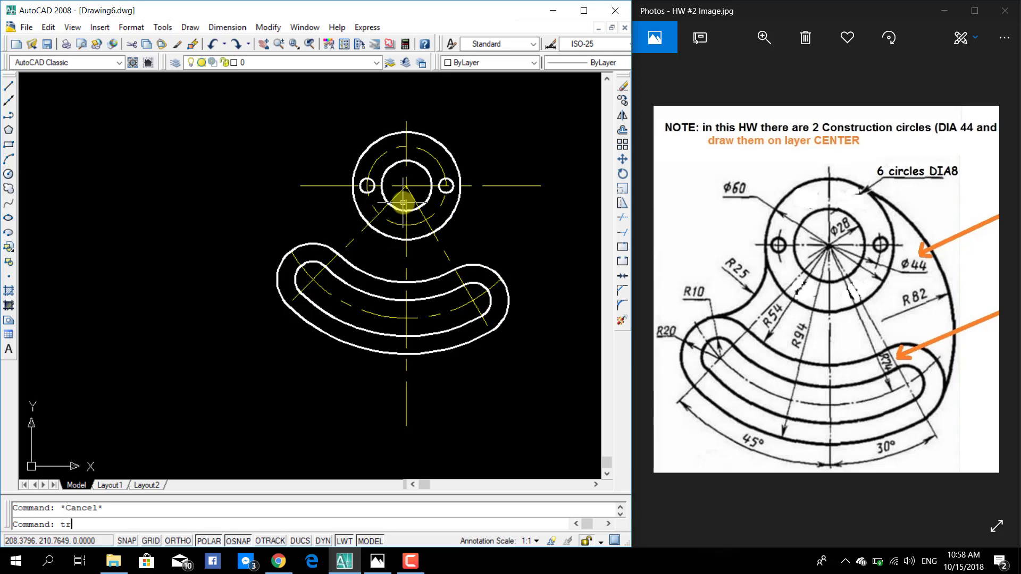
key("Return")
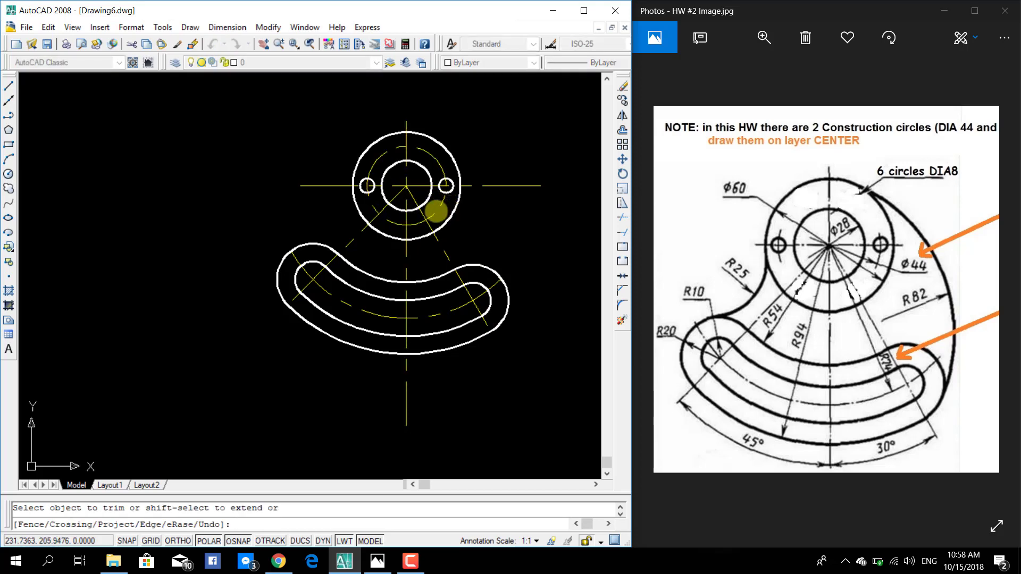
left_click(417, 226)
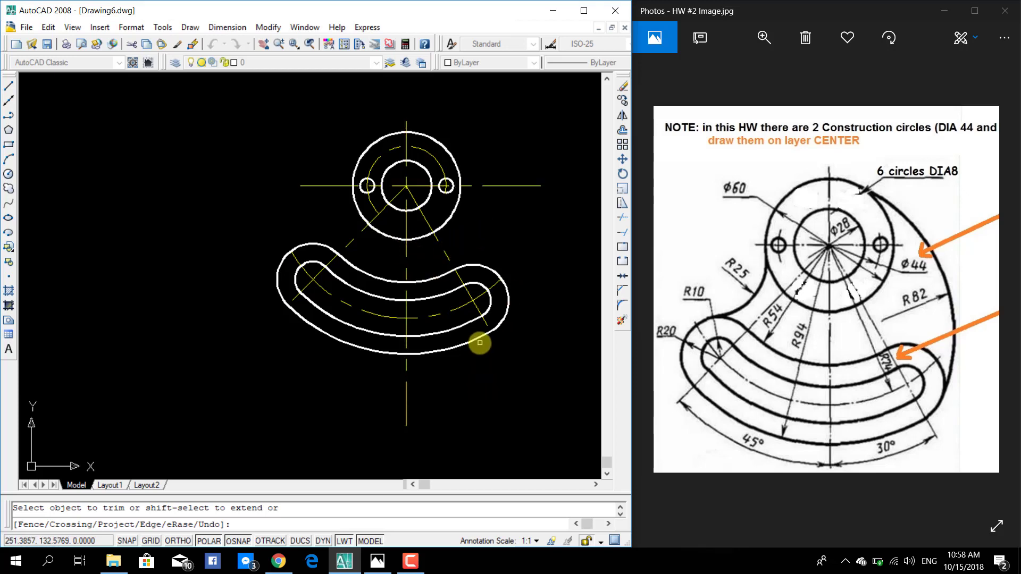
key("Escape")
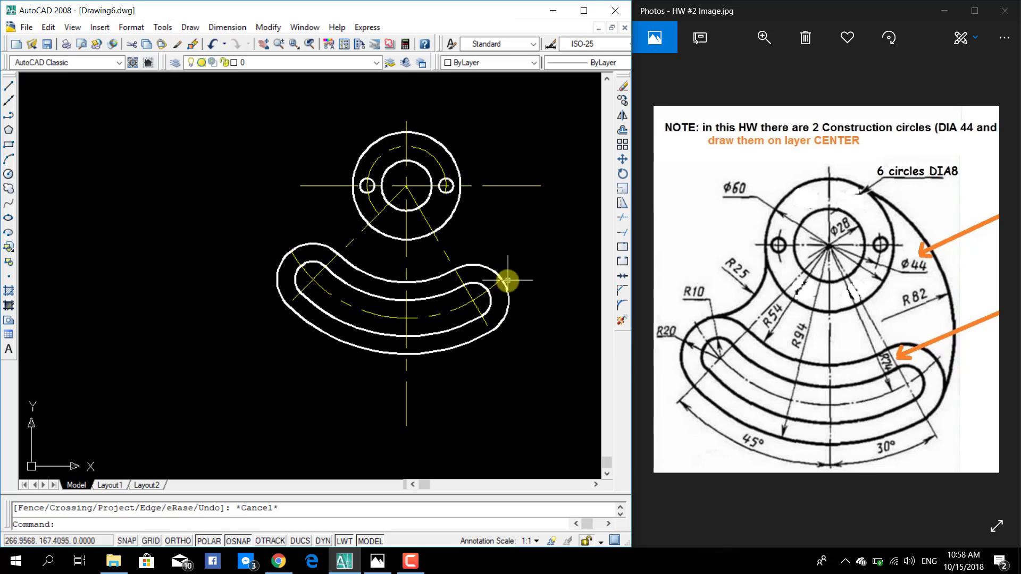
Draw an R25 Tan, Tan, Radius circle touching the top circle and the slot's outer arc.
left_click(190, 27)
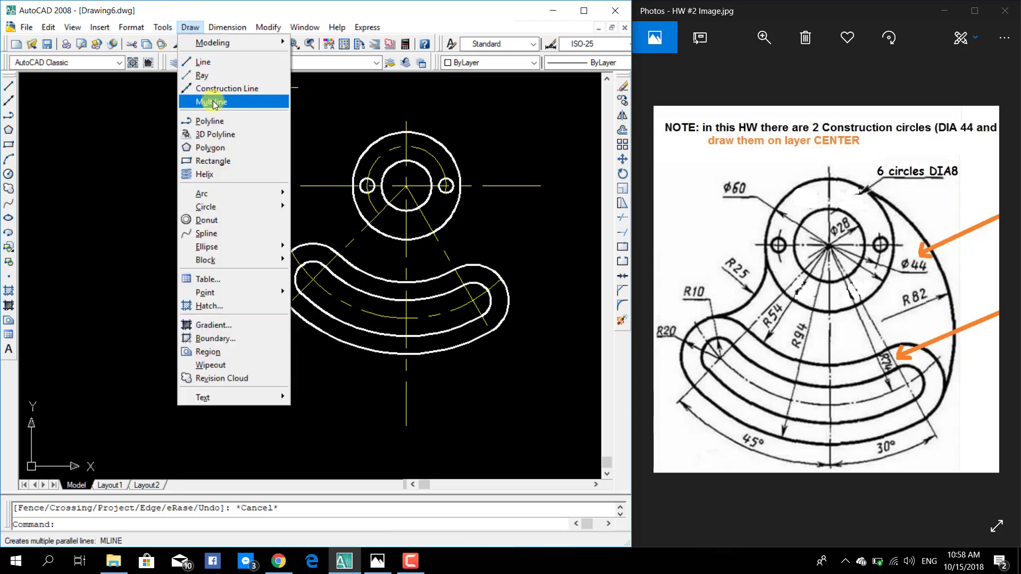
mouse_move(206, 206)
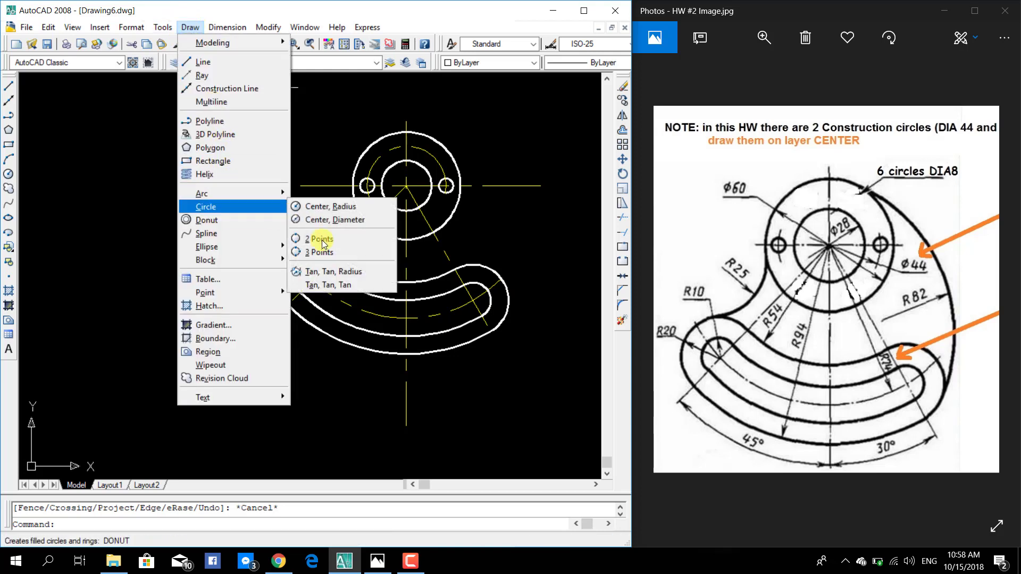
left_click(338, 272)
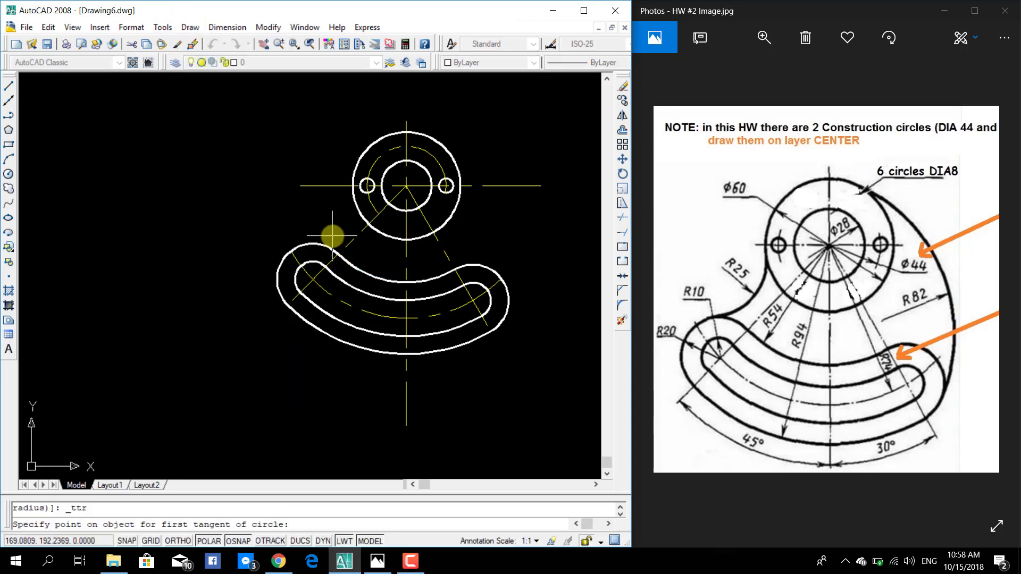
left_click(352, 185)
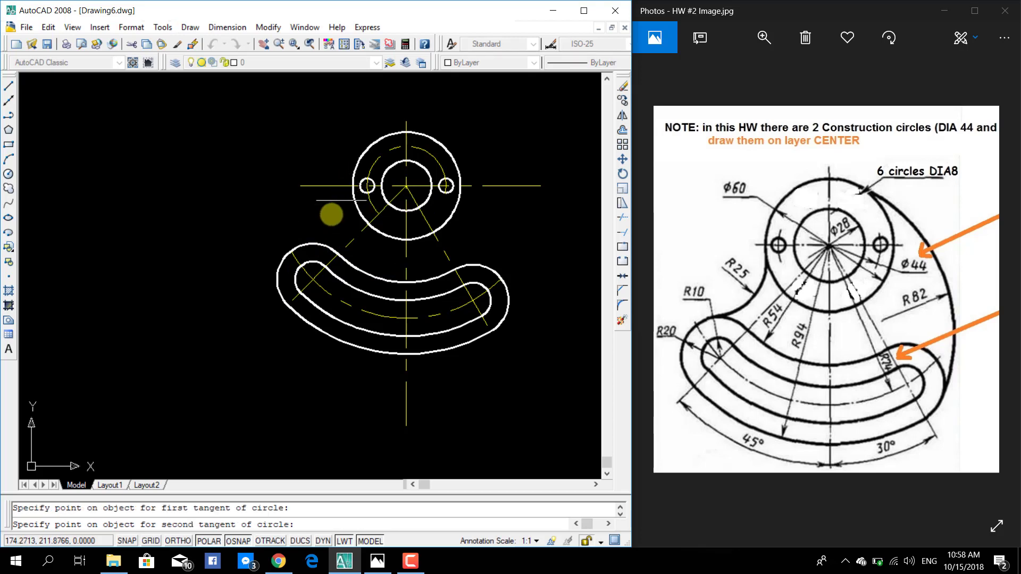
left_click(303, 246)
type("5")
key("Return")
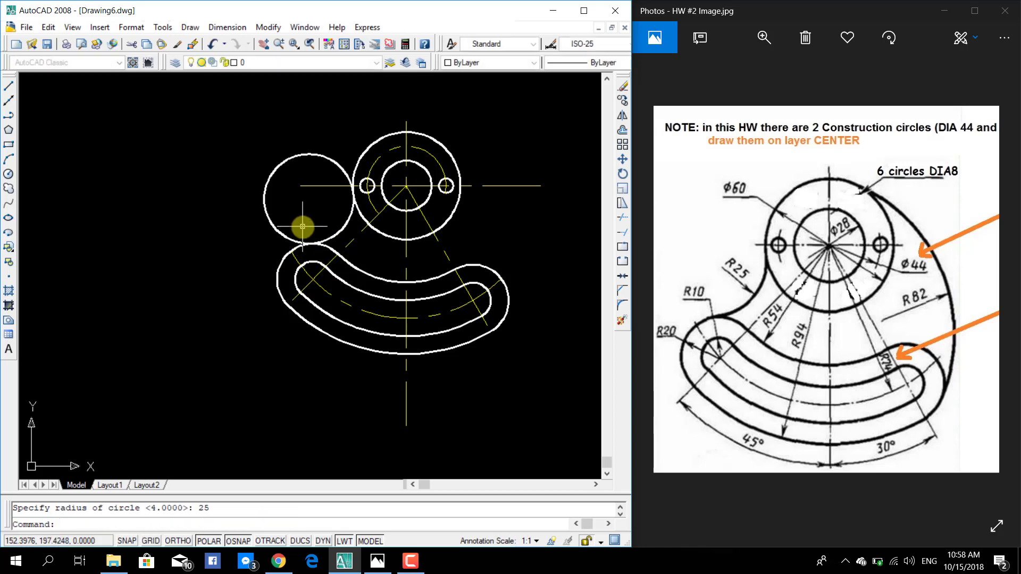
Draw an R82 tangent circle enclosing the whole part.
left_click(187, 32)
mouse_move(206, 207)
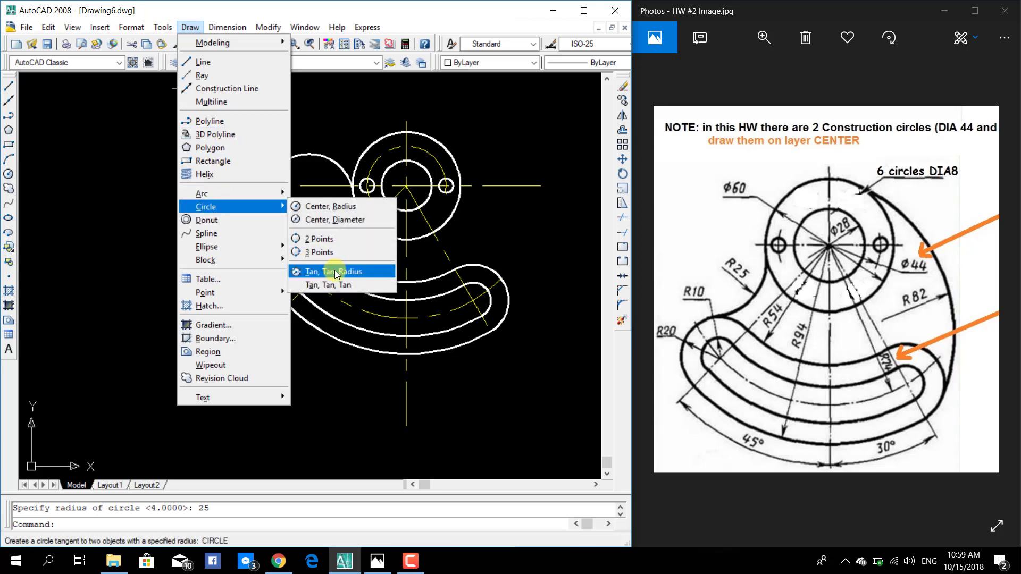
left_click(335, 274)
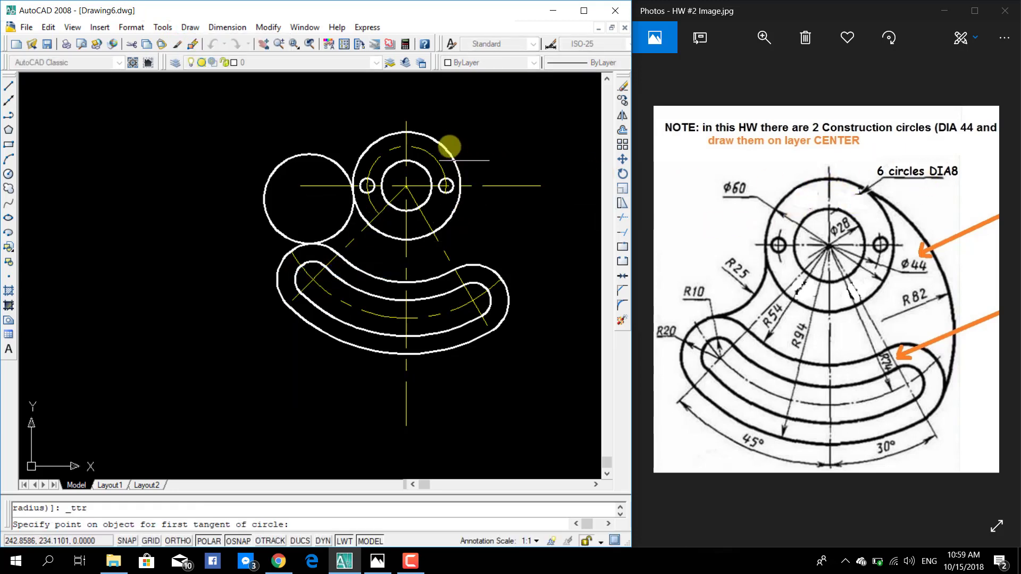
left_click(430, 138)
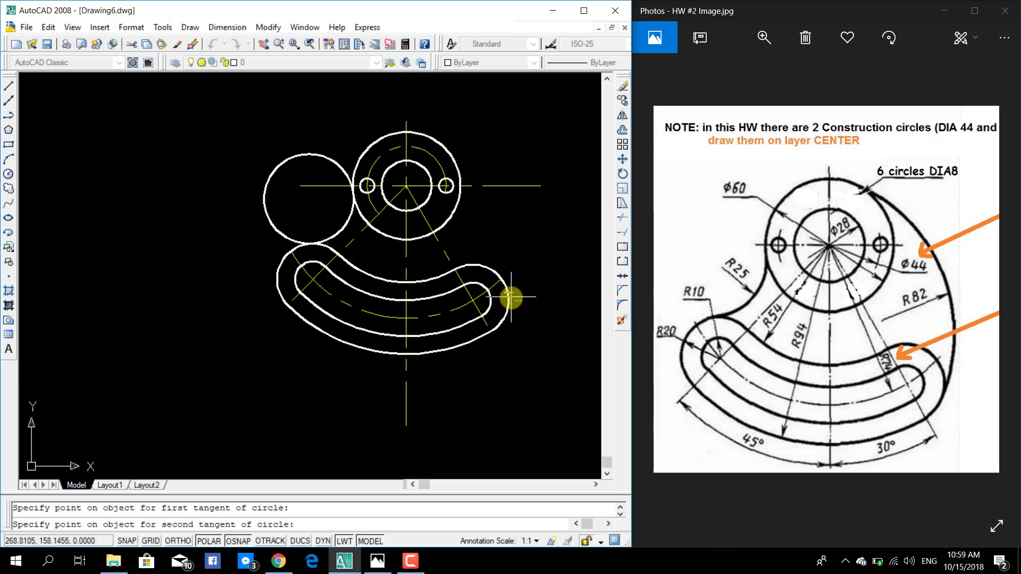
left_click(509, 315)
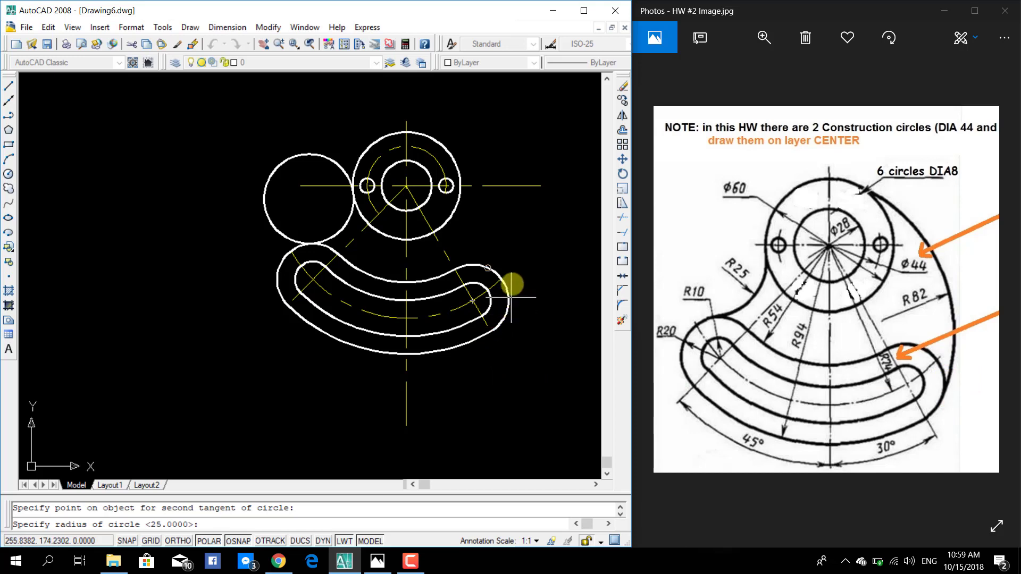
type("82")
key("Return")
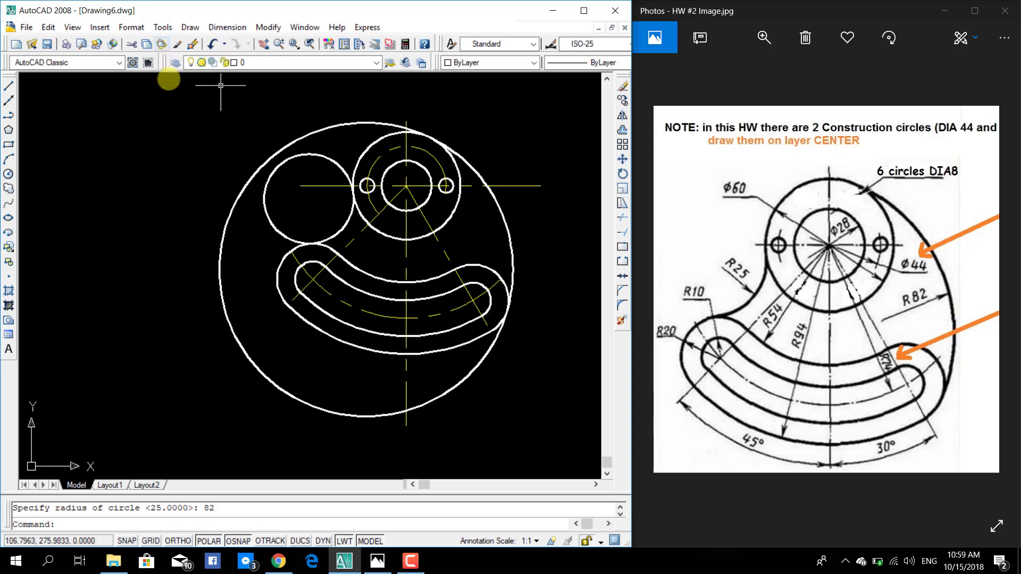
key("Escape")
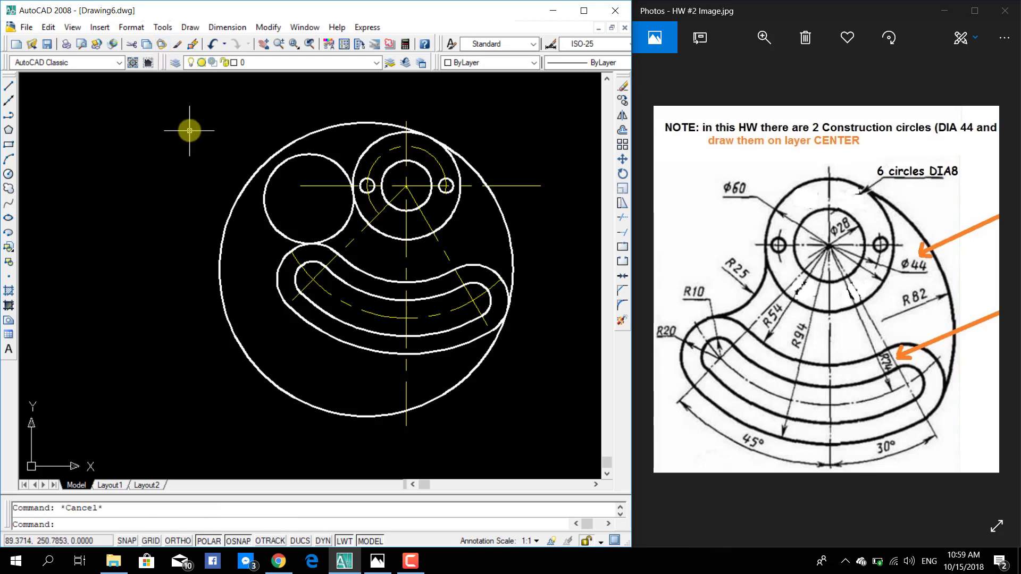
type("tr")
Trim the left part of the R82 circle, the left circle's excess and the top outer arc piece.
key("Return")
key("Return")
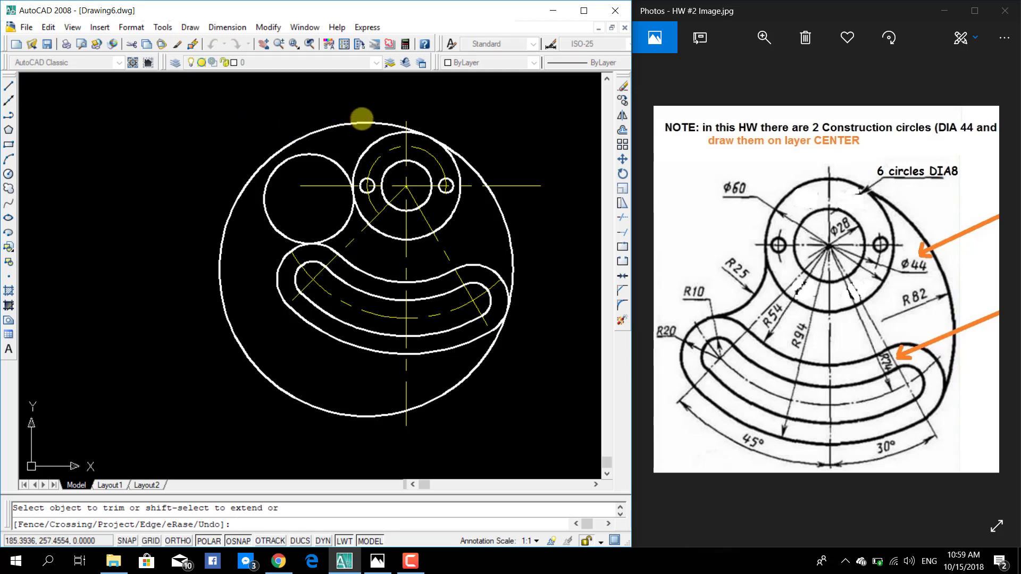
left_click(359, 121)
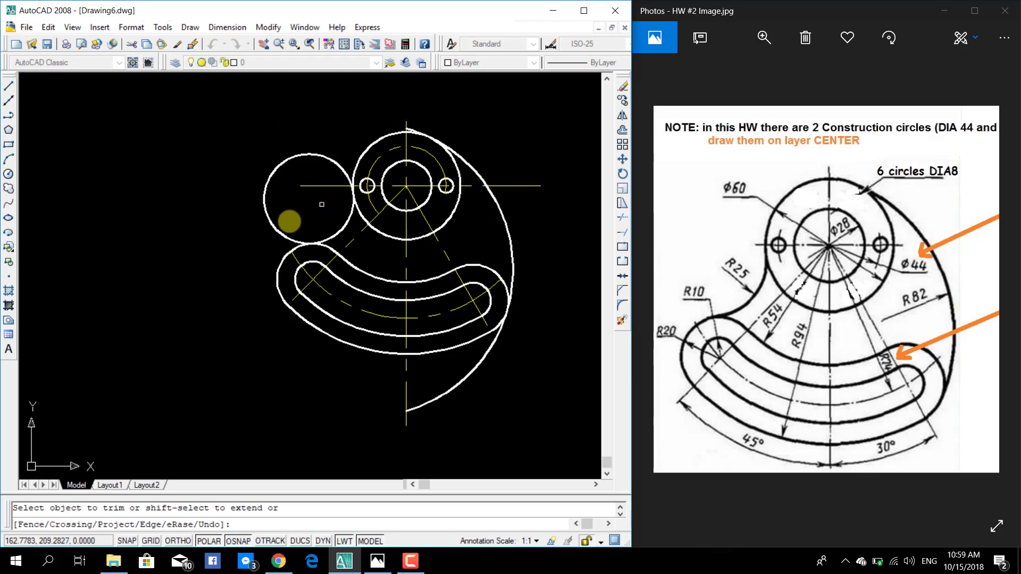
left_click(316, 155)
scroll(288, 227, "up", 1)
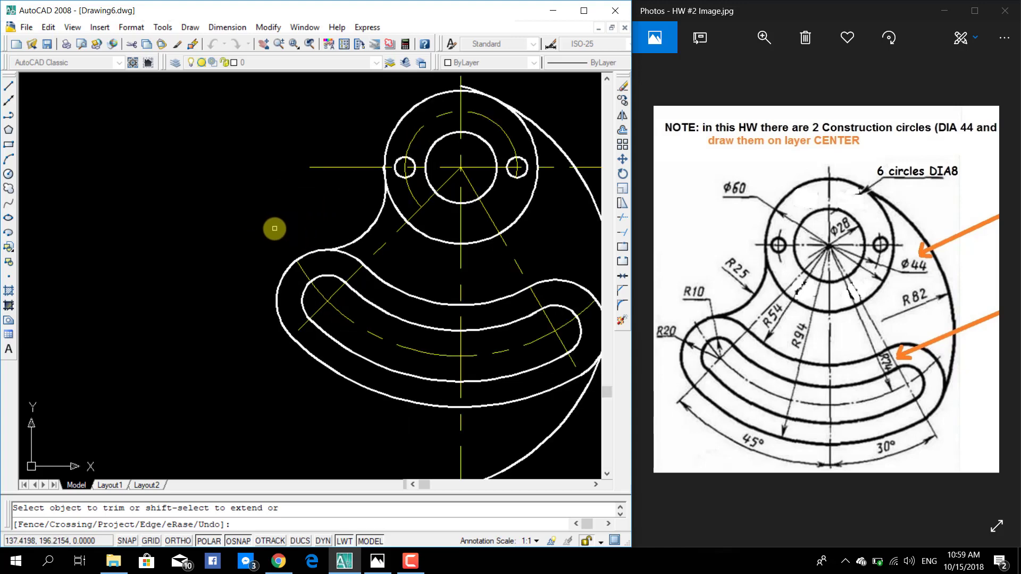
scroll(324, 224, "down", 2)
scroll(425, 197, "down", 1)
left_click(432, 151)
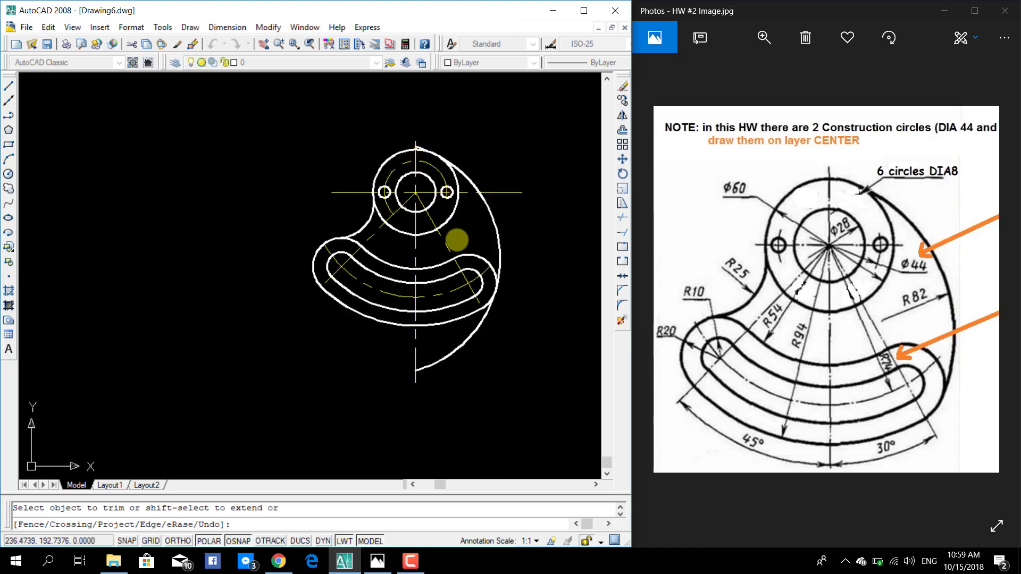
scroll(304, 258, "up", 2)
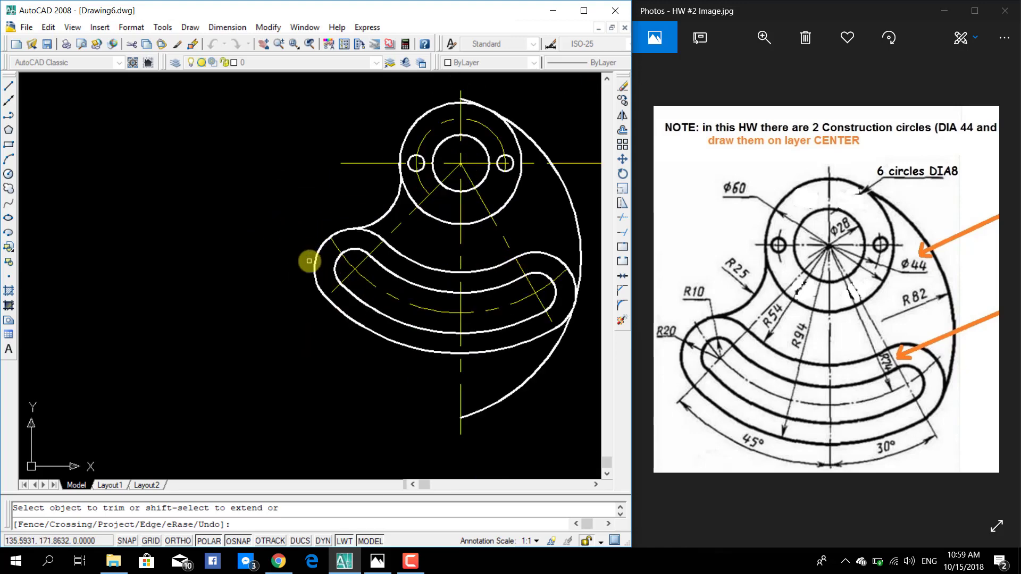
scroll(351, 229, "up", 2)
scroll(298, 205, "up", 1)
scroll(328, 212, "up", 1)
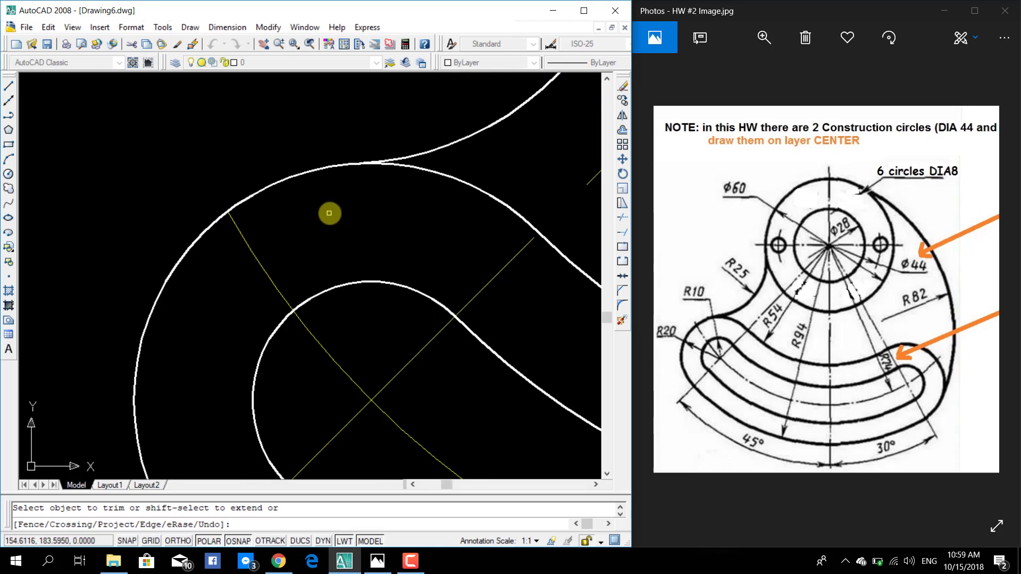
scroll(344, 203, "up", 1)
scroll(372, 173, "up", 1)
scroll(308, 266, "up", 2)
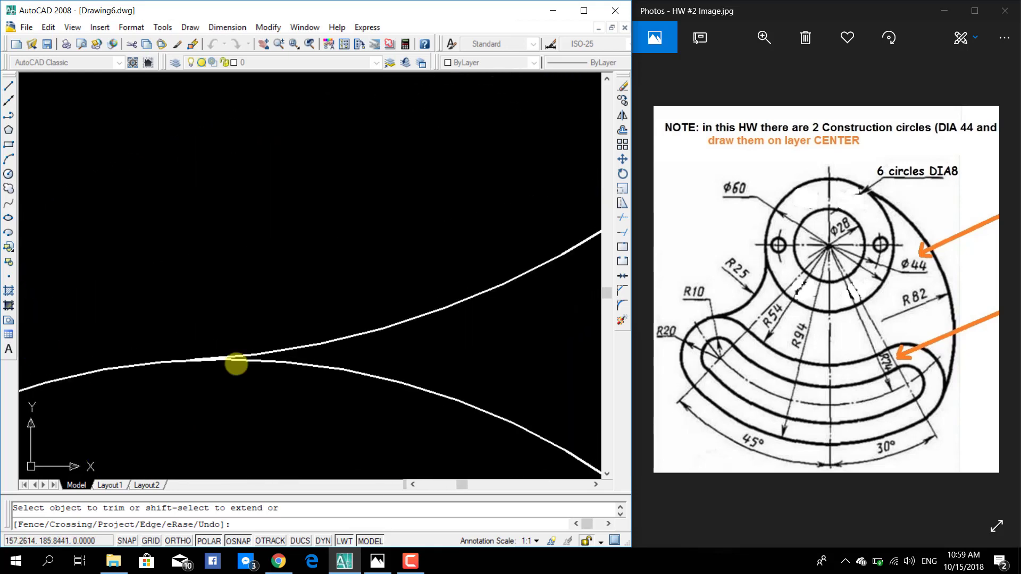
scroll(250, 277, "up", 2)
scroll(360, 250, "down", 1)
scroll(330, 280, "down", 1)
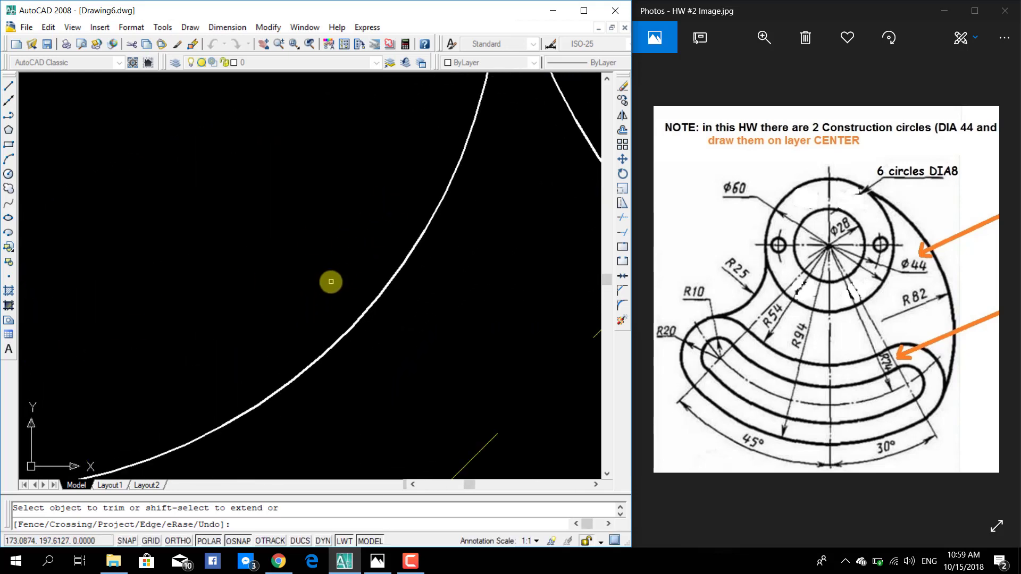
scroll(413, 219, "down", 1)
scroll(417, 193, "down", 1)
scroll(373, 292, "up", 2)
scroll(324, 372, "up", 1)
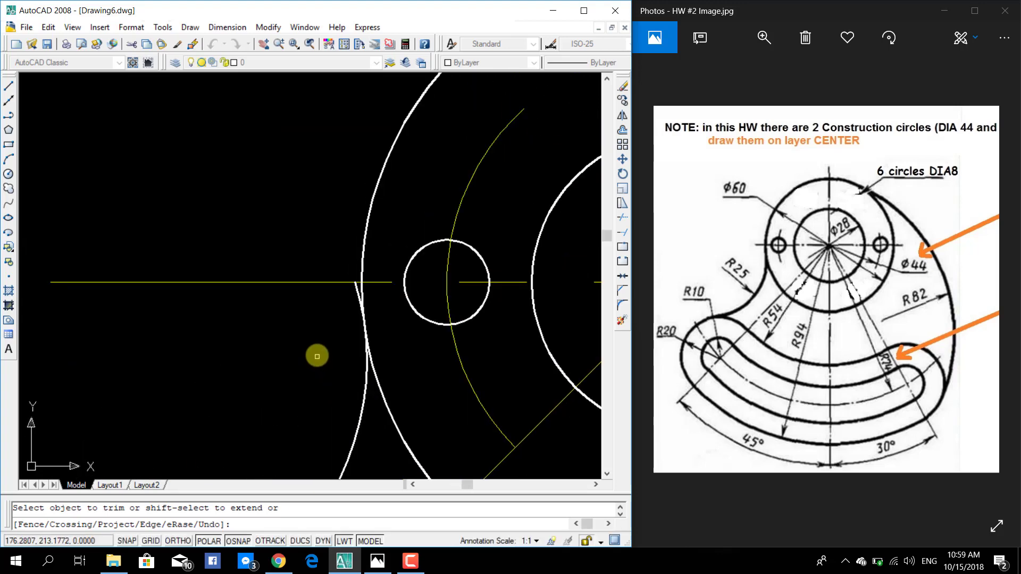
scroll(345, 309, "up", 1)
Trim the lower crossing curve, the overhang above the hub and the stray arc near the slot.
left_click(376, 260)
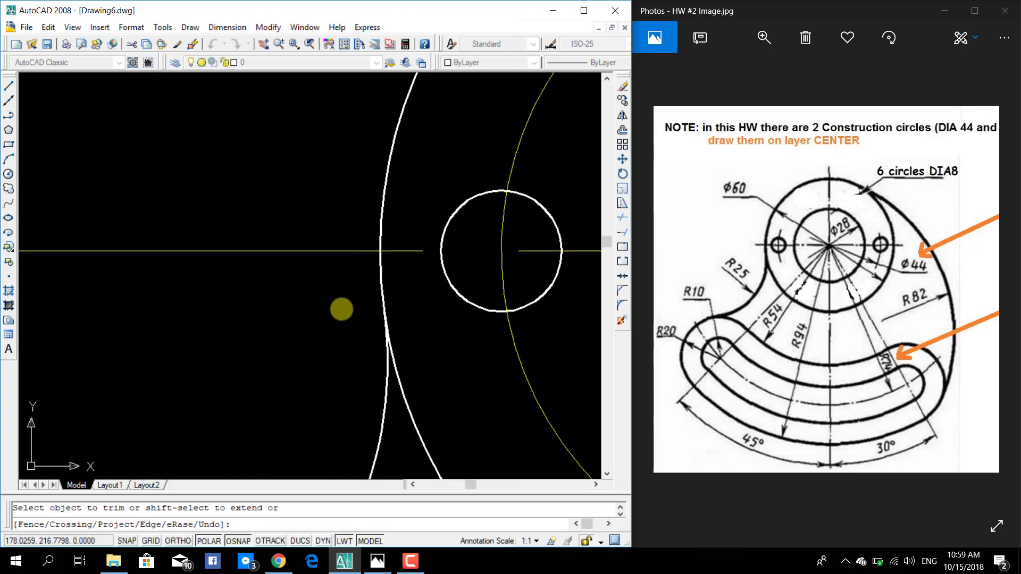
middle_click_drag(420, 199, 286, 390)
scroll(313, 311, "down", 2)
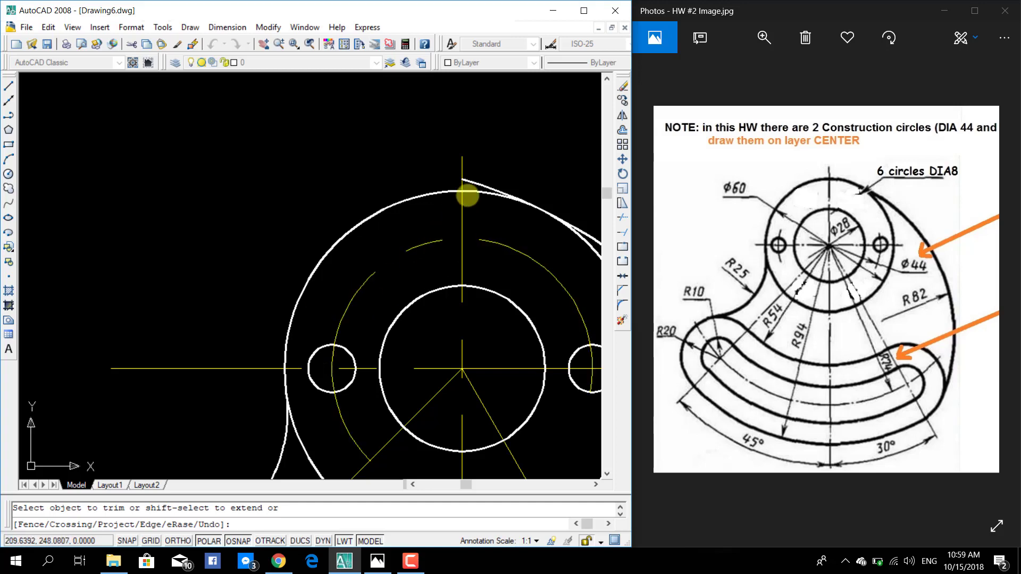
left_click(472, 182)
middle_click_drag(550, 229, 389, 224)
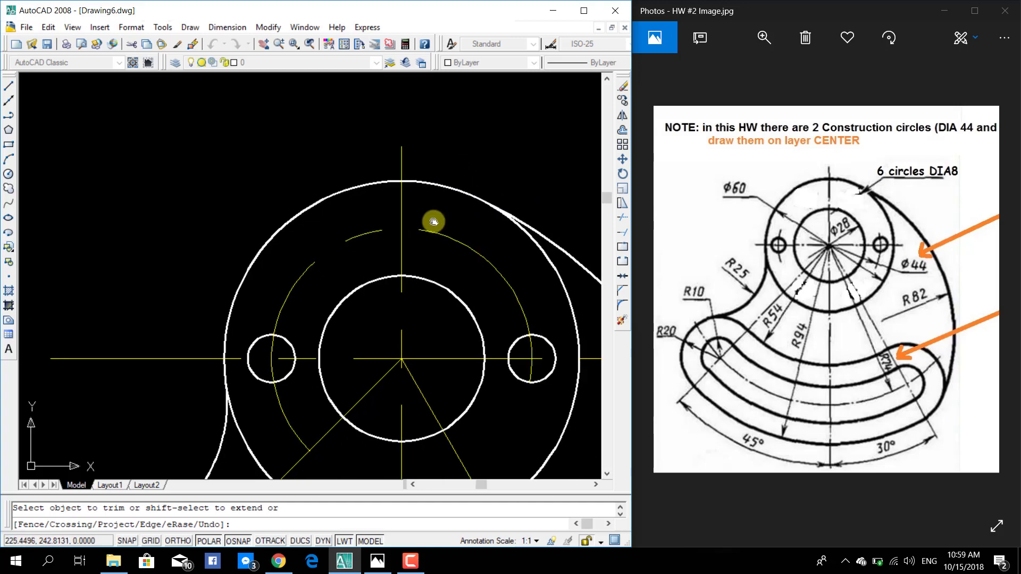
left_click(389, 224)
scroll(367, 287, "down", 2)
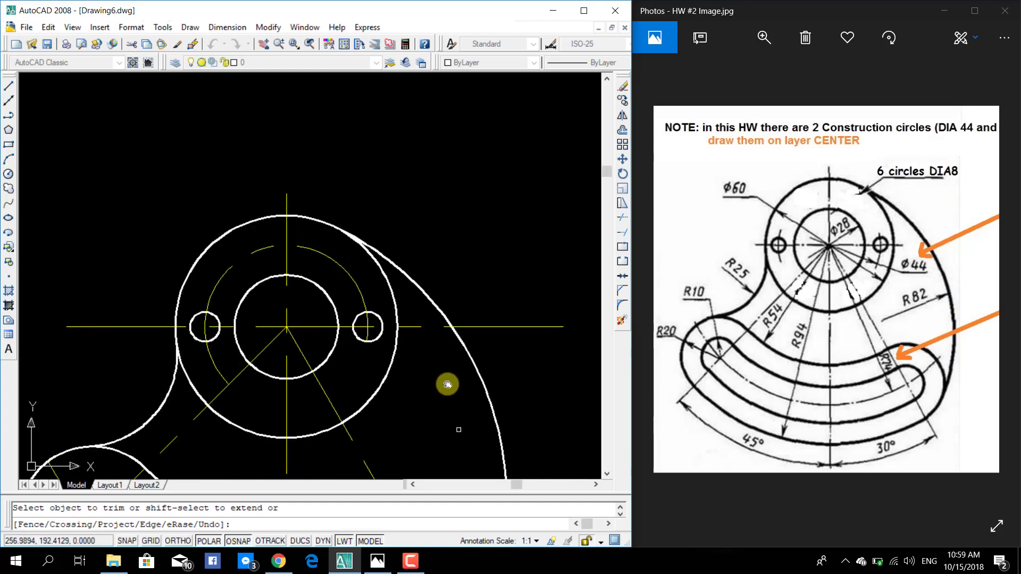
middle_click_drag(447, 384, 381, 192)
mouse_move(495, 415)
middle_mouse_down()
mouse_move(511, 264)
mouse_move(429, 344)
middle_mouse_up()
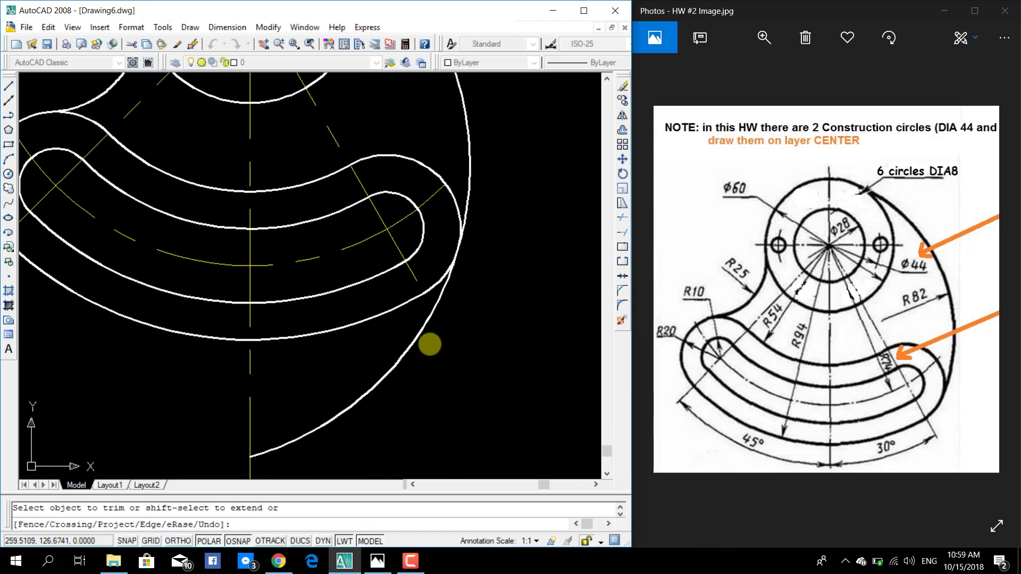
left_click(417, 338)
Trim a leftover piece of the vertical centre line and centre the finished outline.
scroll(446, 309, "up", 5)
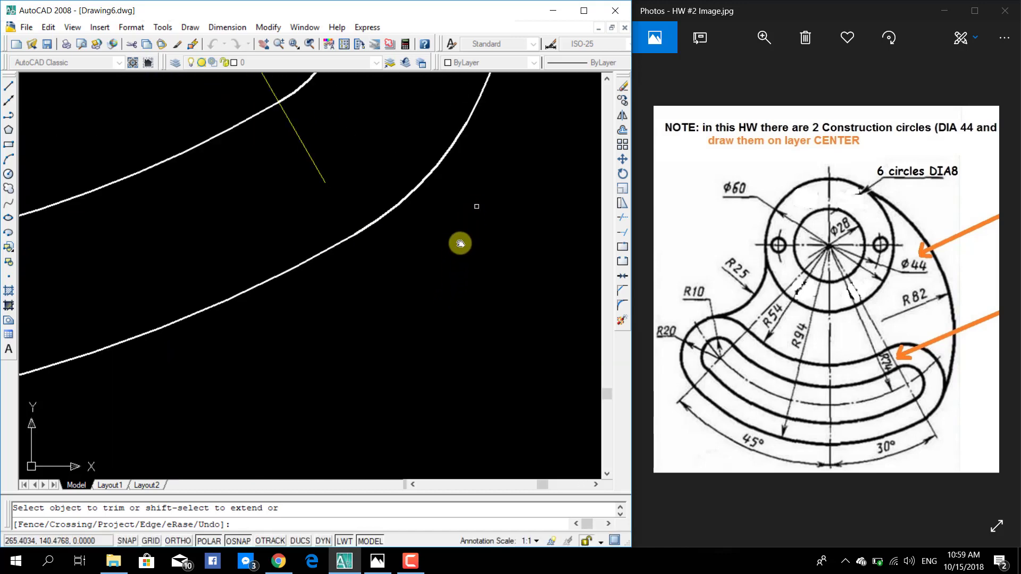
scroll(460, 243, "down", 5)
scroll(415, 381, "up", 2)
middle_click_drag(415, 381, 230, 392)
scroll(468, 331, "up", 3)
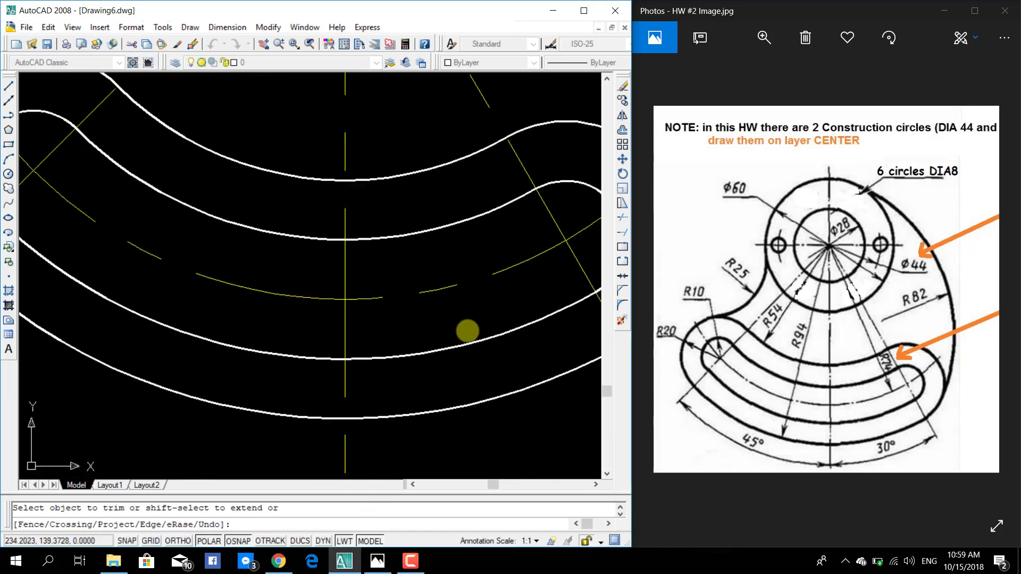
scroll(274, 334, "down", 2)
mouse_move(214, 335)
middle_mouse_down()
mouse_move(321, 404)
mouse_move(440, 303)
mouse_move(372, 303)
mouse_move(426, 313)
middle_mouse_up()
scroll(428, 313, "down", 2)
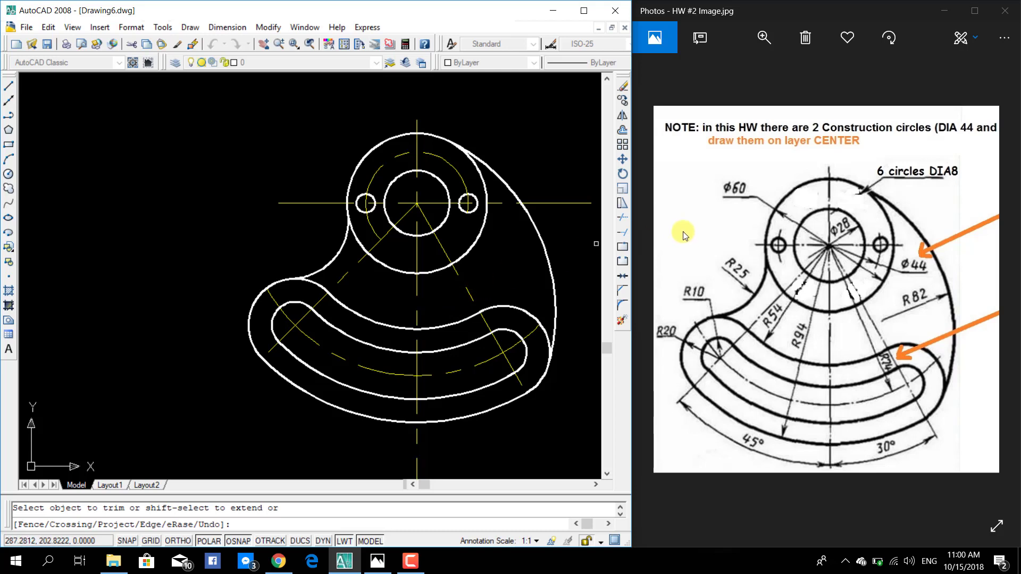
middle_click_drag(479, 292, 445, 223)
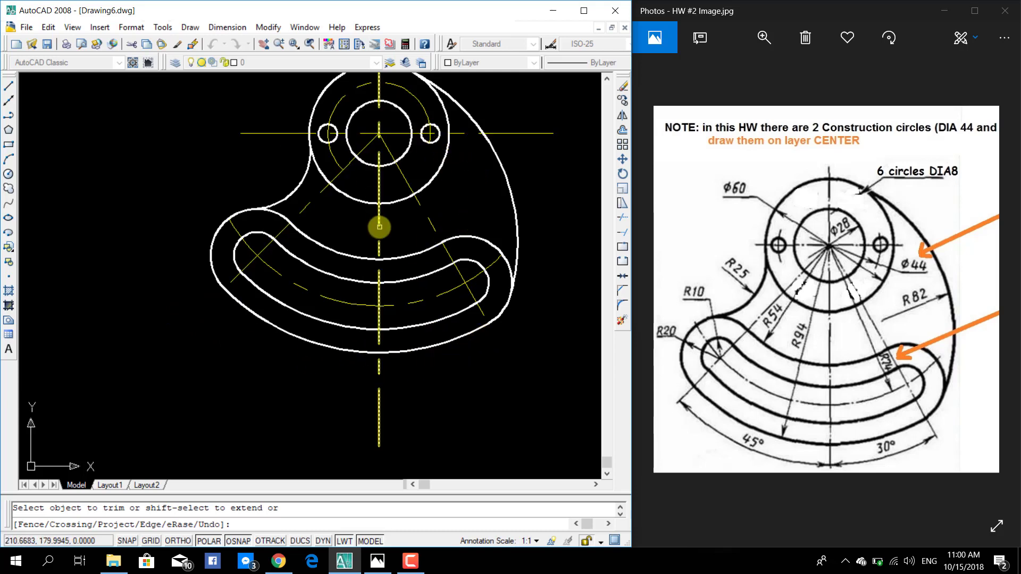
left_click(379, 227)
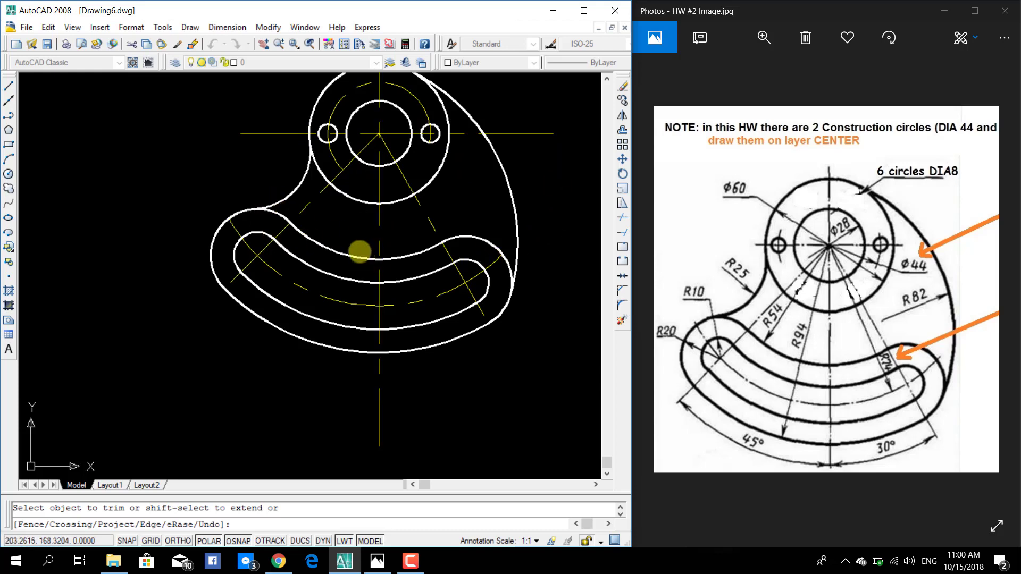
middle_click_drag(551, 245, 520, 298)
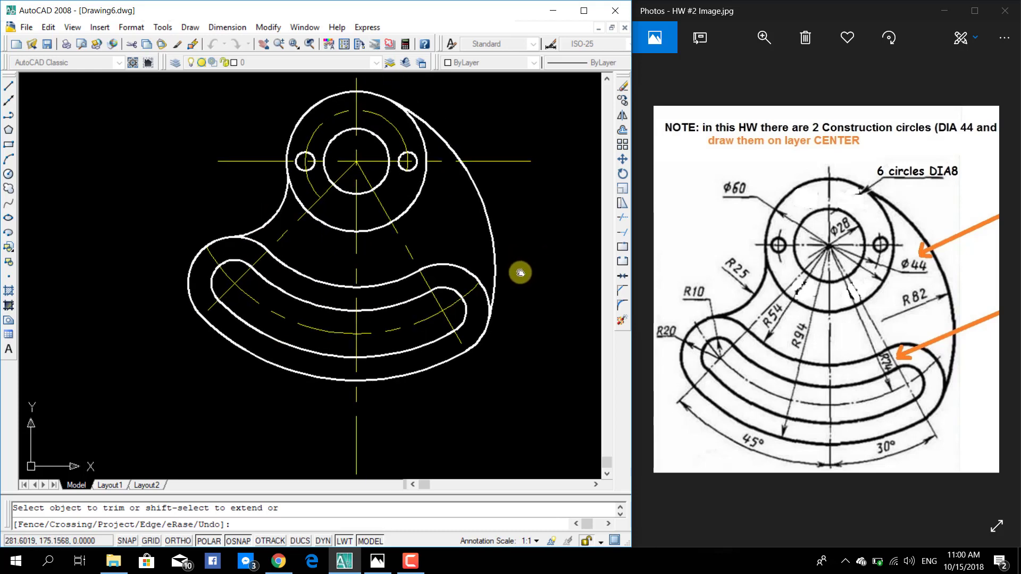
left_click(227, 27)
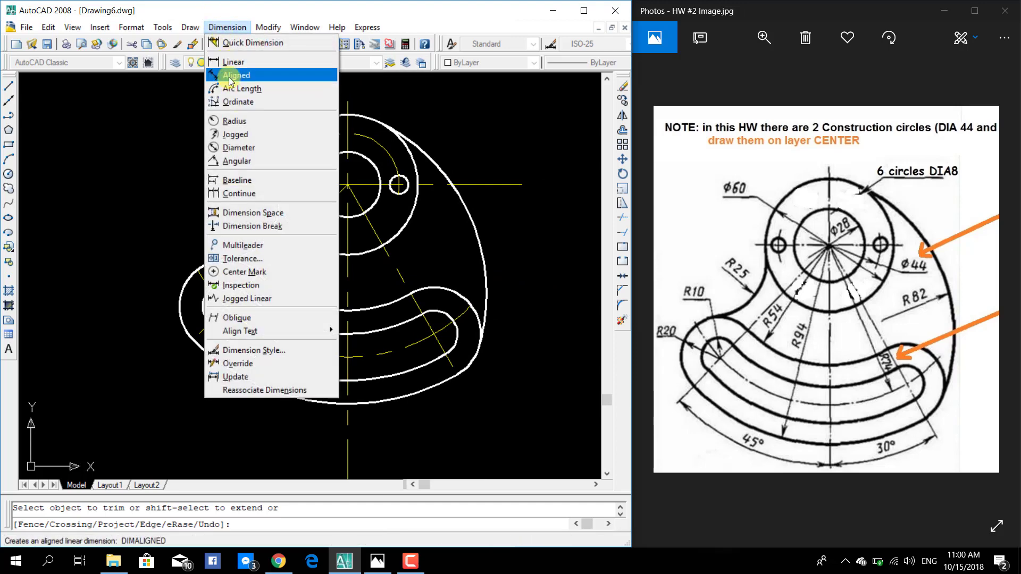
left_click(229, 80)
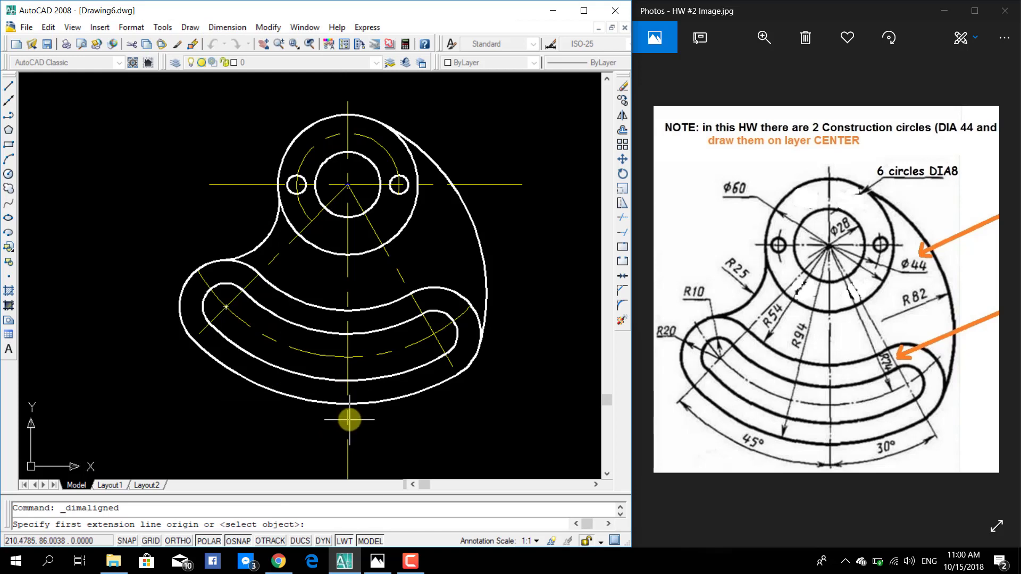
left_click(348, 404)
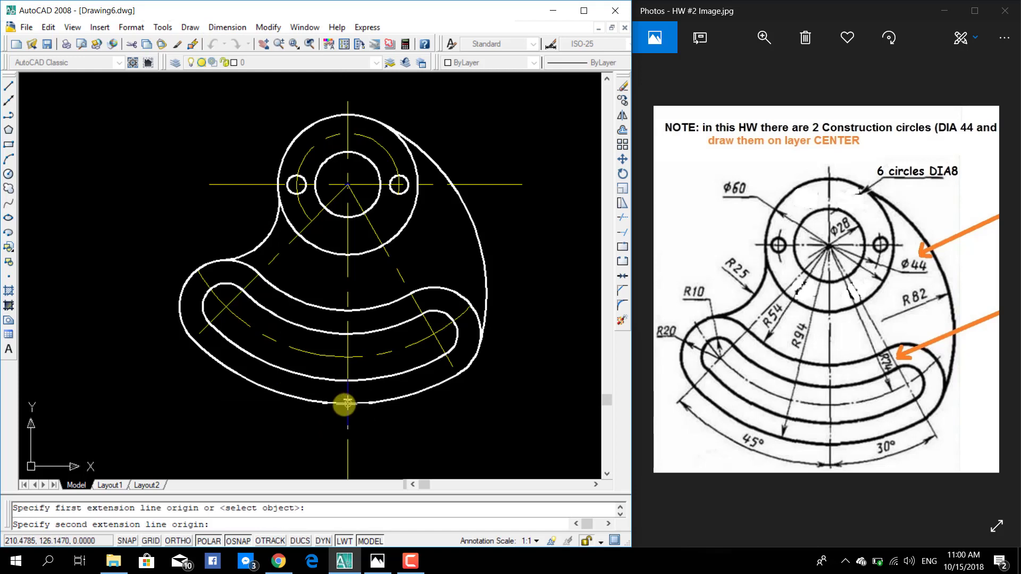
left_click(193, 340)
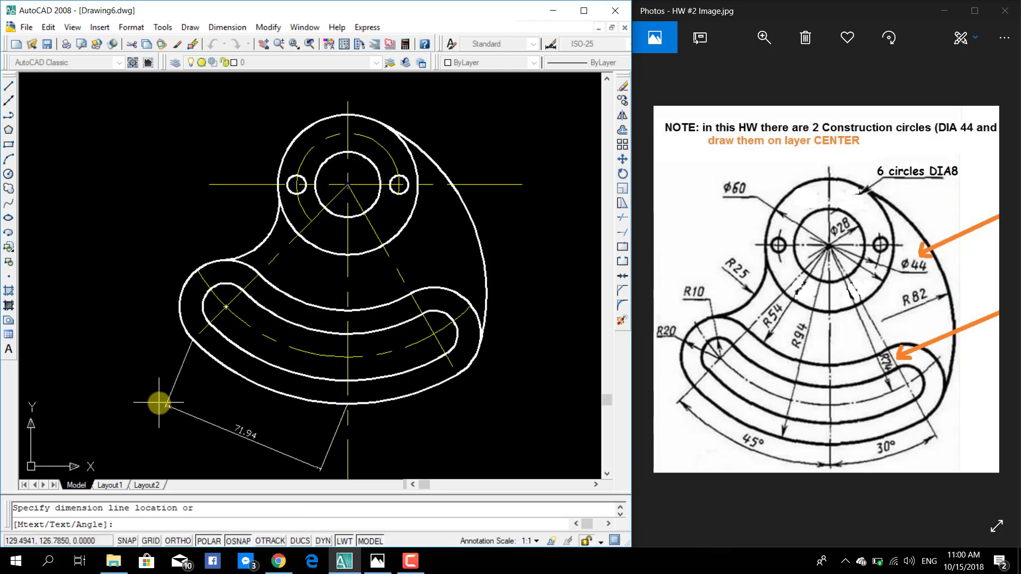
left_click(227, 27)
left_click(236, 75)
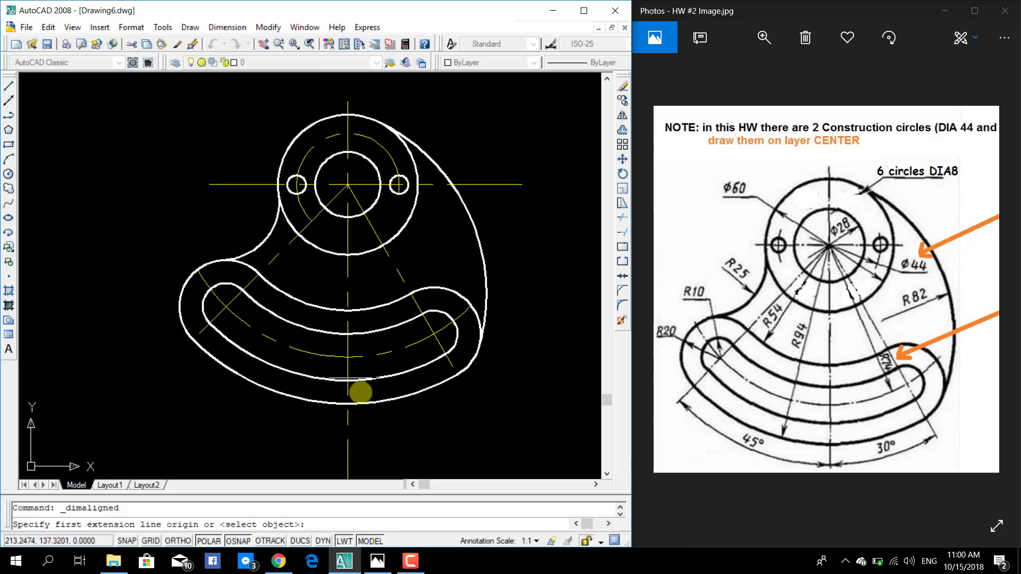
left_click(348, 405)
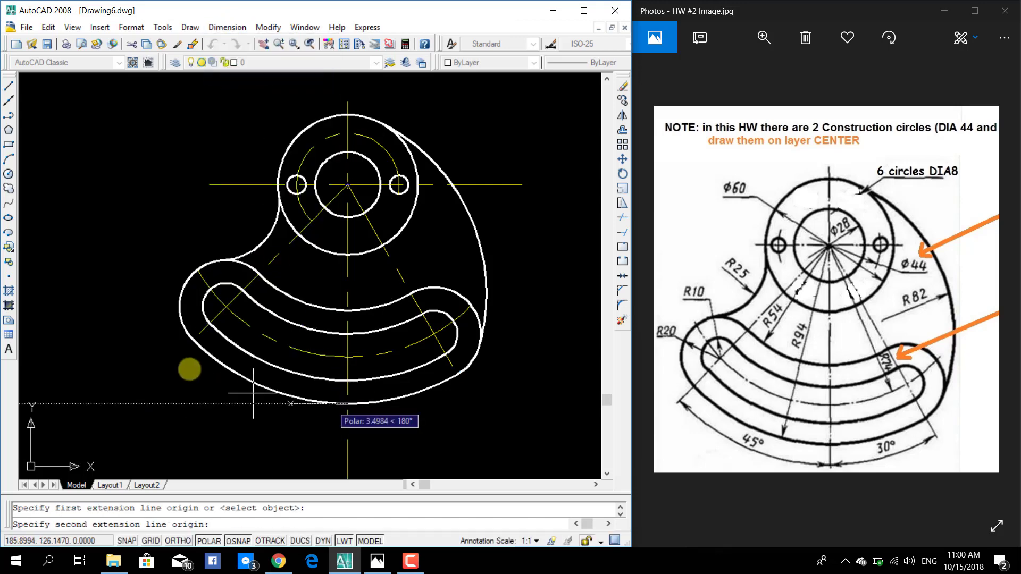
left_click(196, 346)
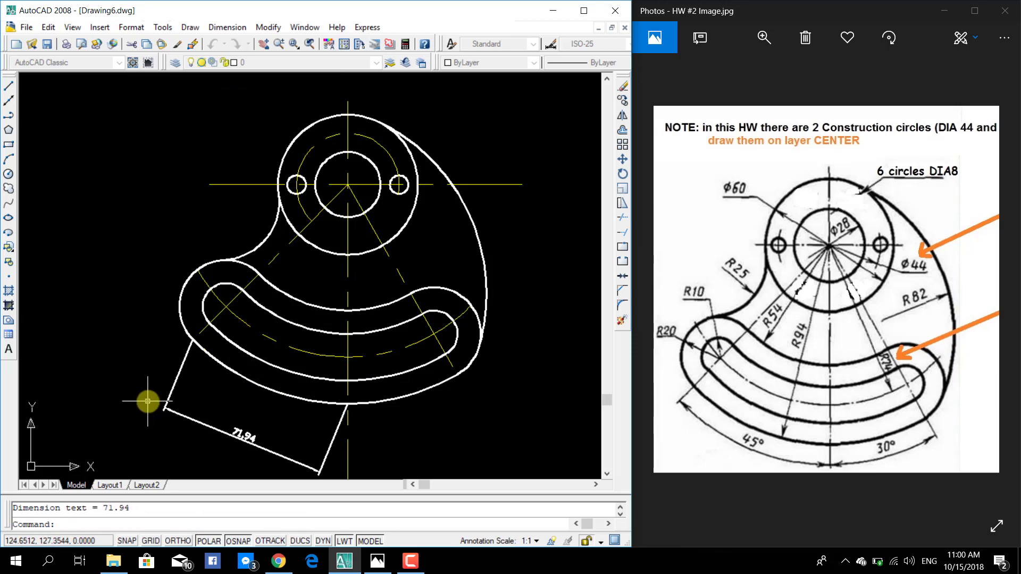
left_click(147, 408)
key("ctrl+z")
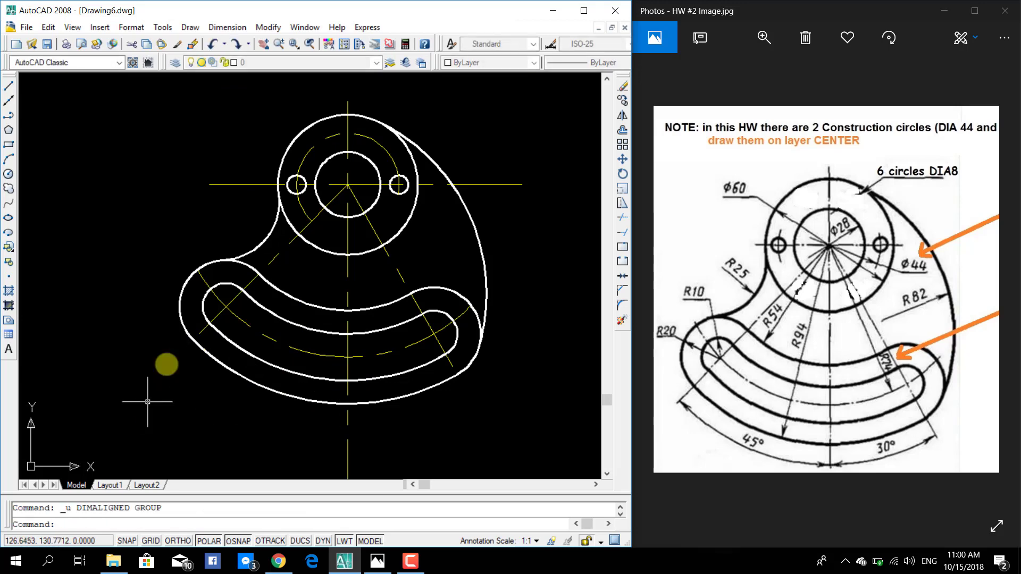
left_click(234, 28)
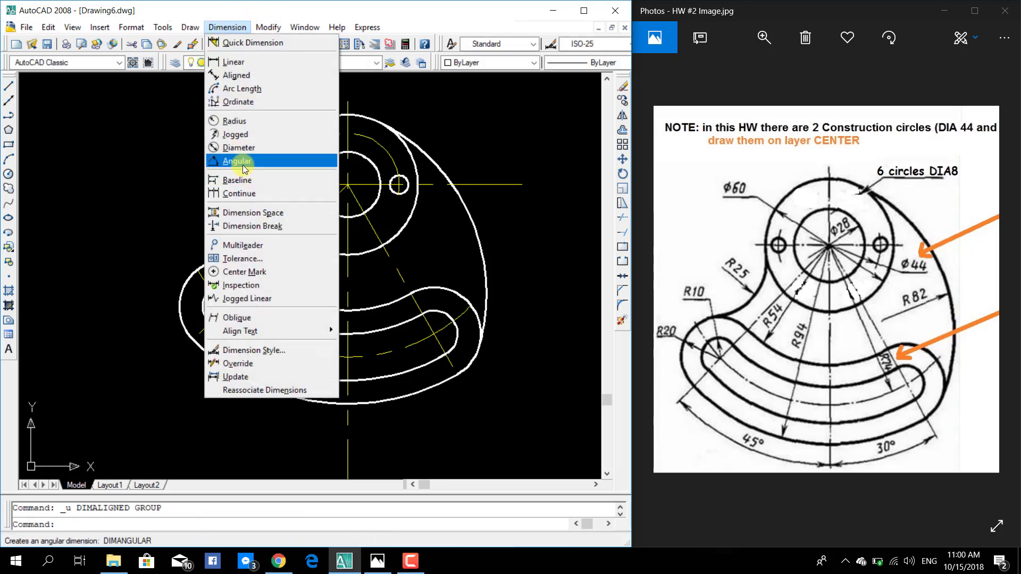
left_click(238, 160)
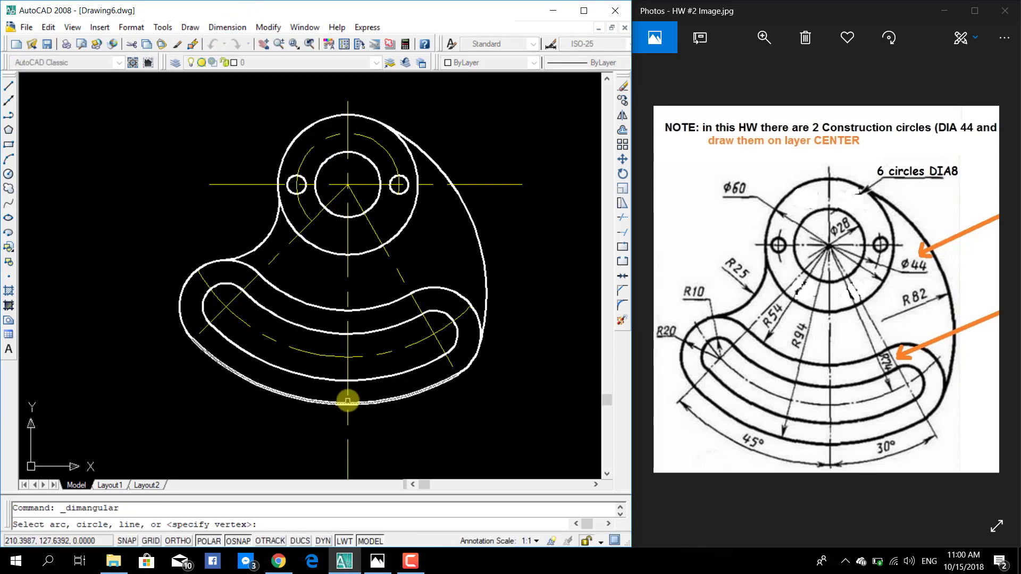
left_click(347, 396)
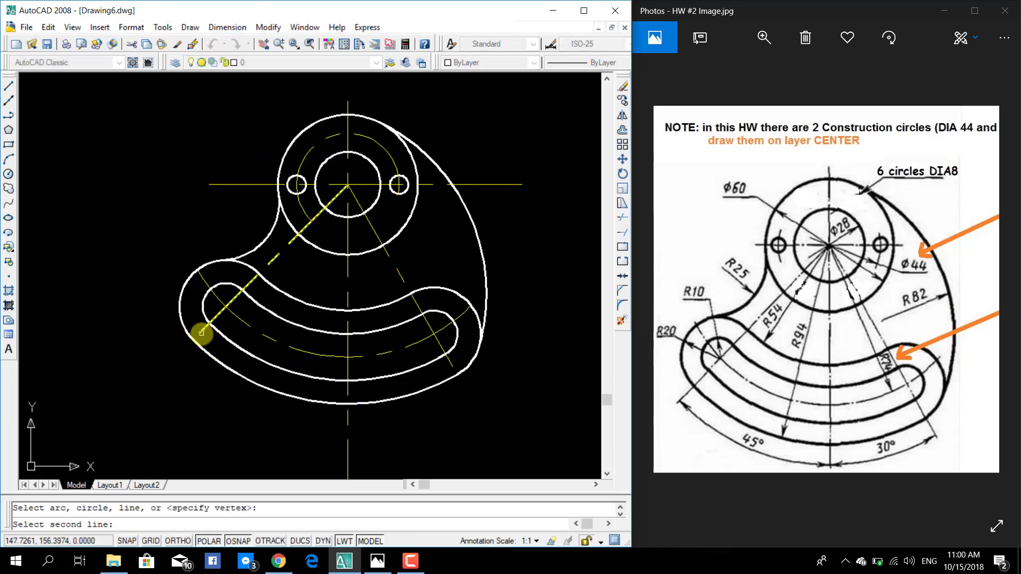
left_click(201, 333)
left_click(163, 448)
scroll(205, 473, "down", 1)
scroll(204, 474, "down", 1)
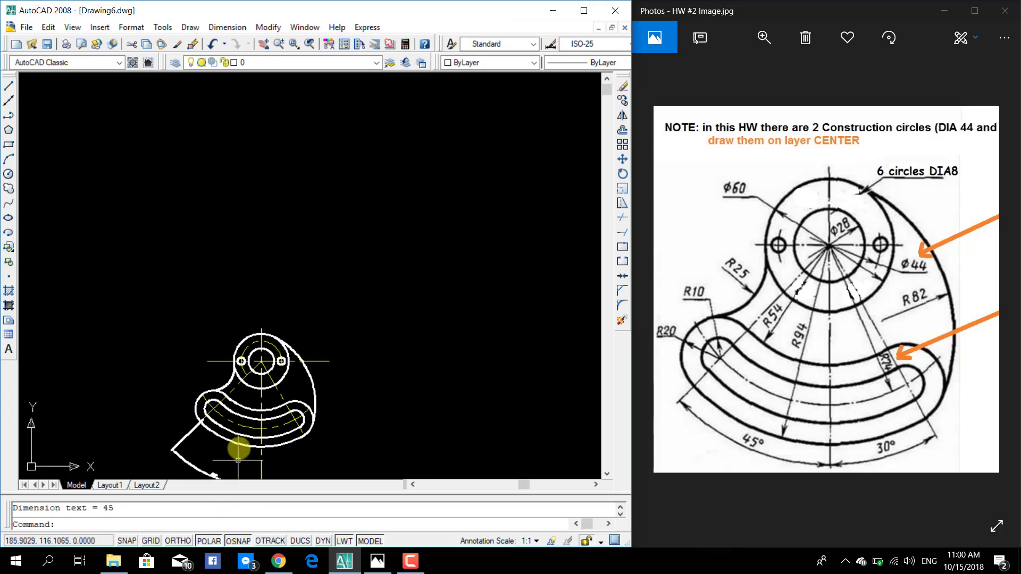
scroll(238, 449, "up", 2)
scroll(315, 229, "up", 1)
scroll(287, 293, "down", 1)
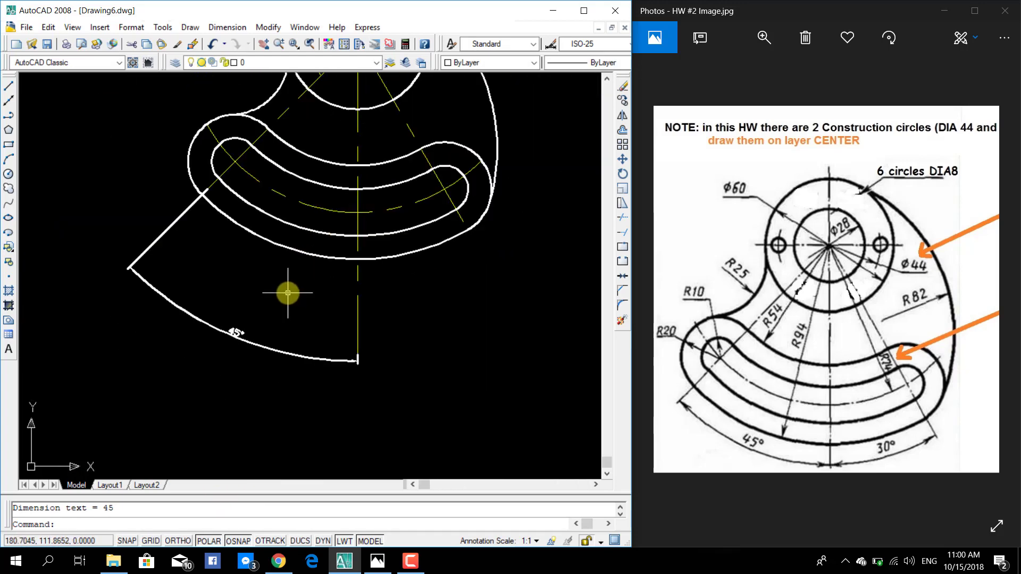
key("ctrl+z")
key("ctrl+z")
key("ctrl+z")
key("ctrl+z")
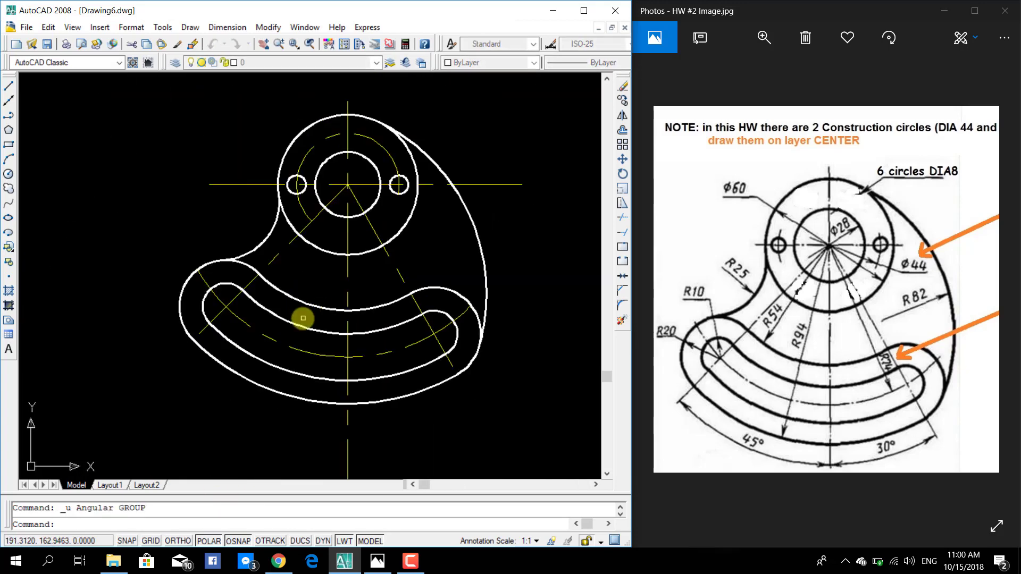
middle_click_drag(417, 392, 375, 347)
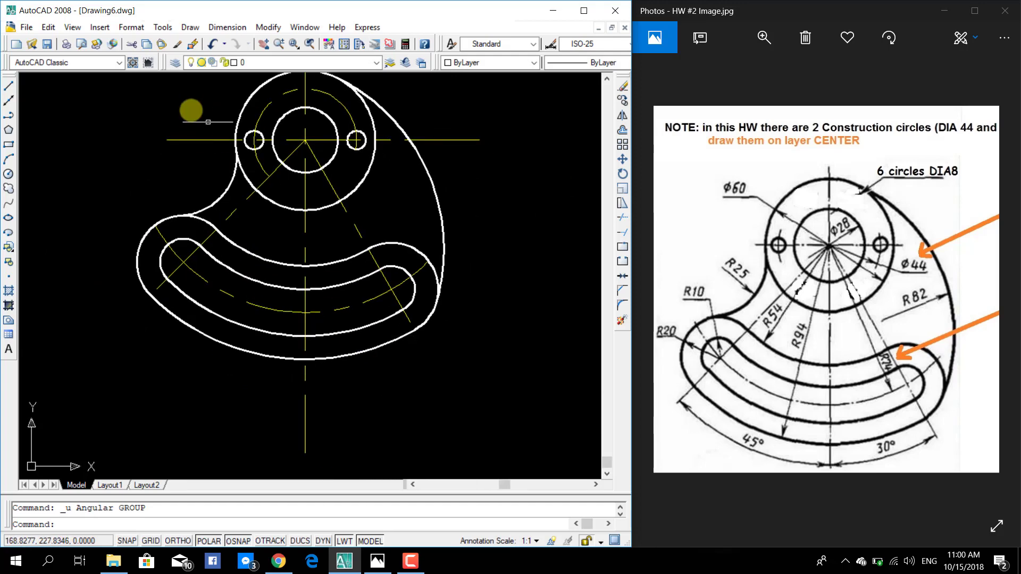
left_click(223, 28)
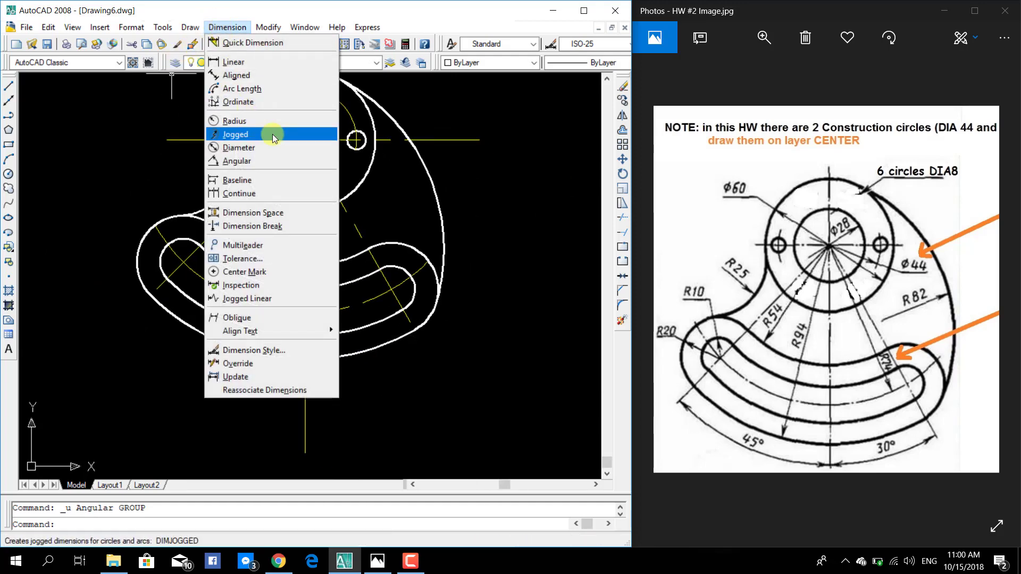
left_click(536, 211)
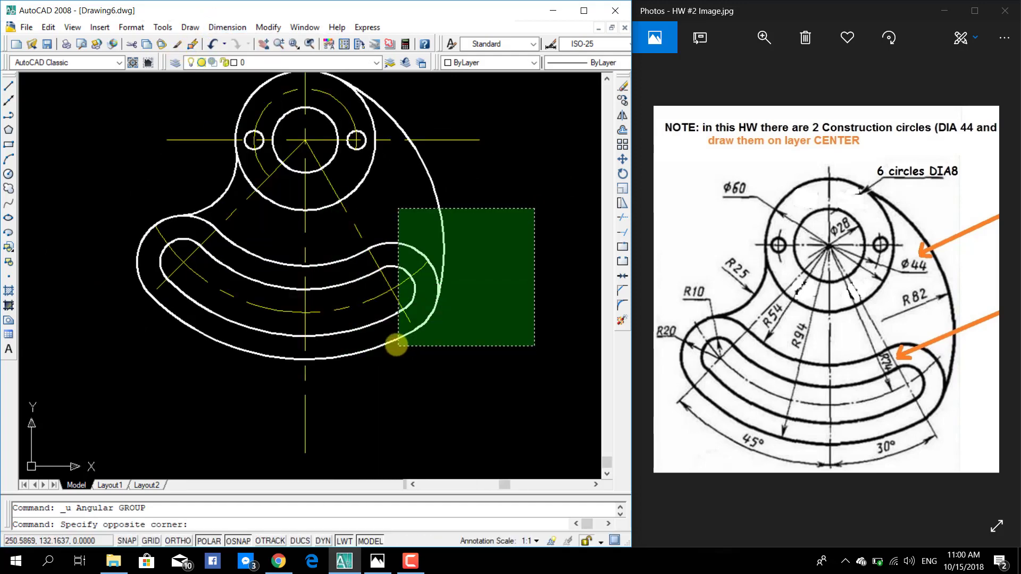
key("Escape")
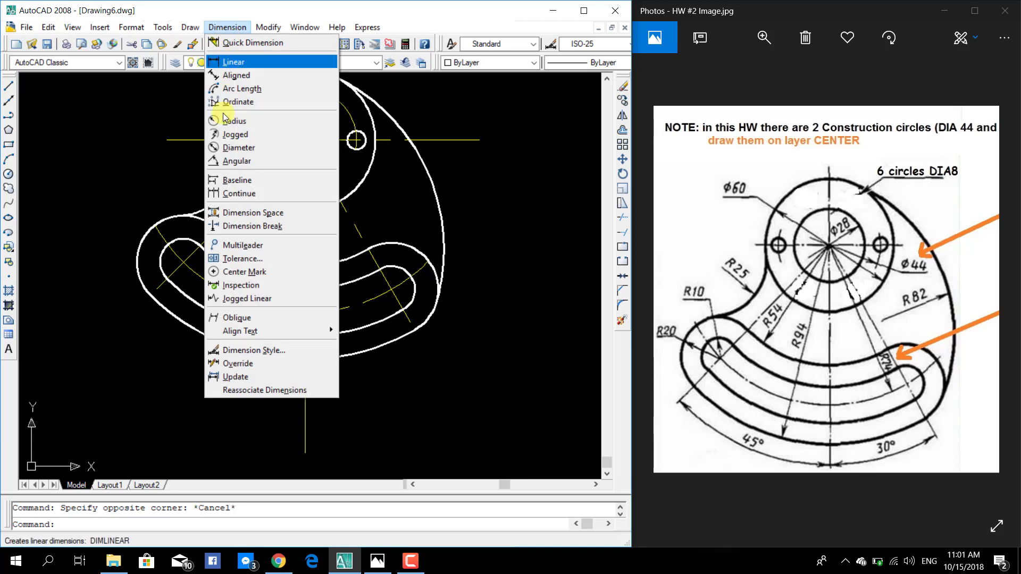
left_click(229, 121)
left_click(217, 198)
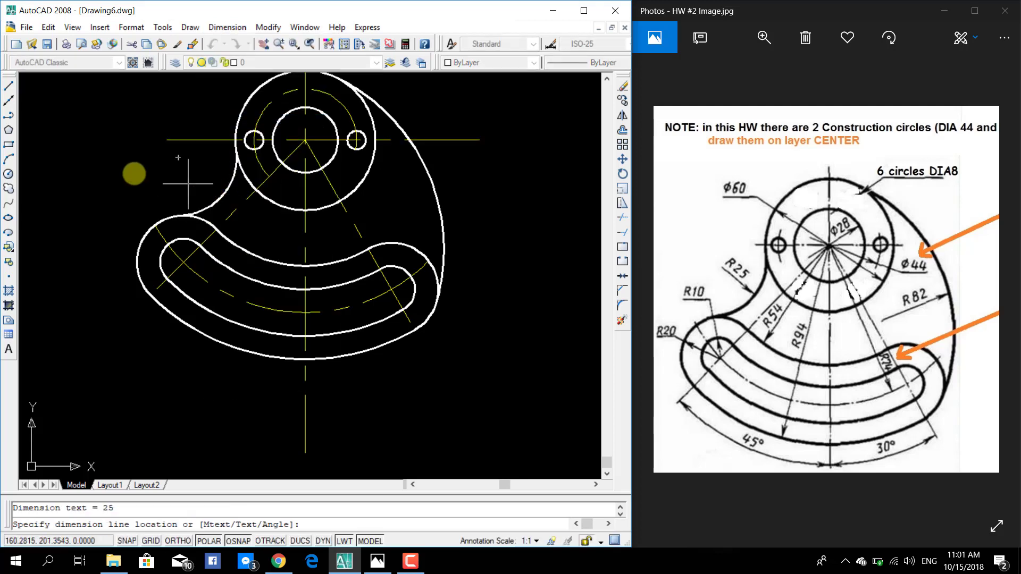
left_click(86, 173)
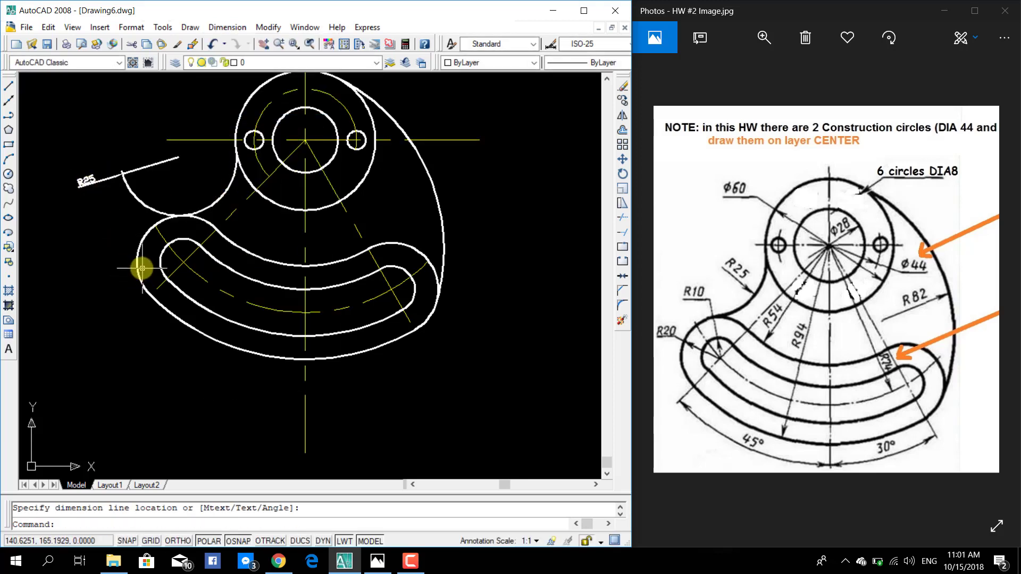
key("ctrl+z")
left_click(227, 28)
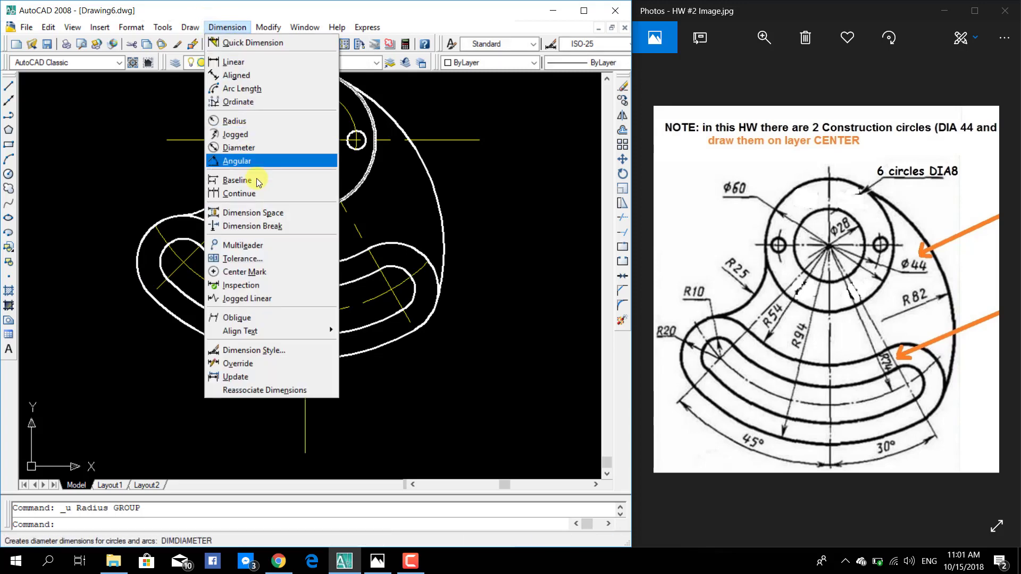
left_click(244, 121)
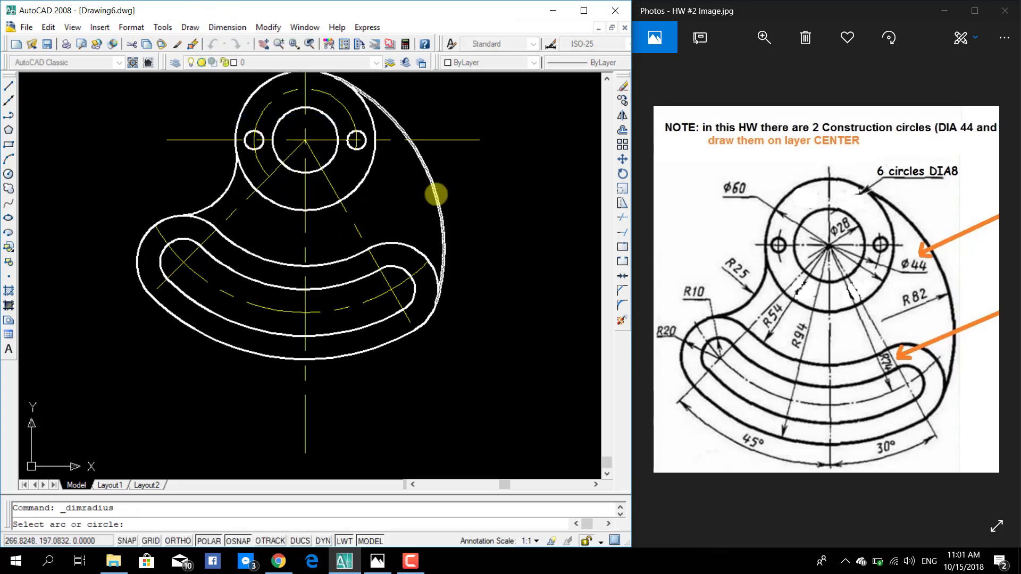
left_click(438, 192)
left_click(523, 183)
scroll(527, 212, "up", 2)
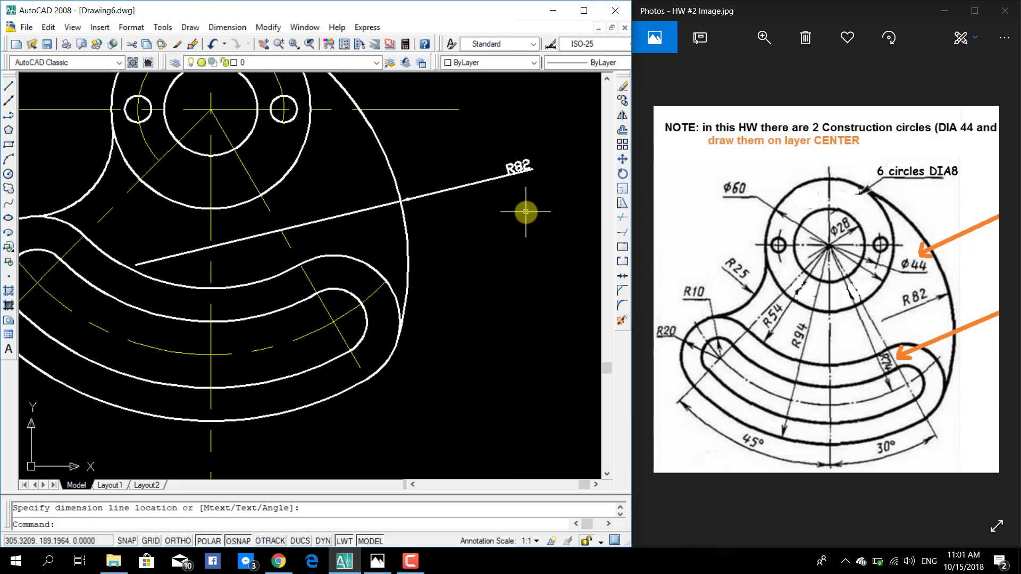
scroll(521, 218, "up", 2)
key("ctrl+z")
key("ctrl+z")
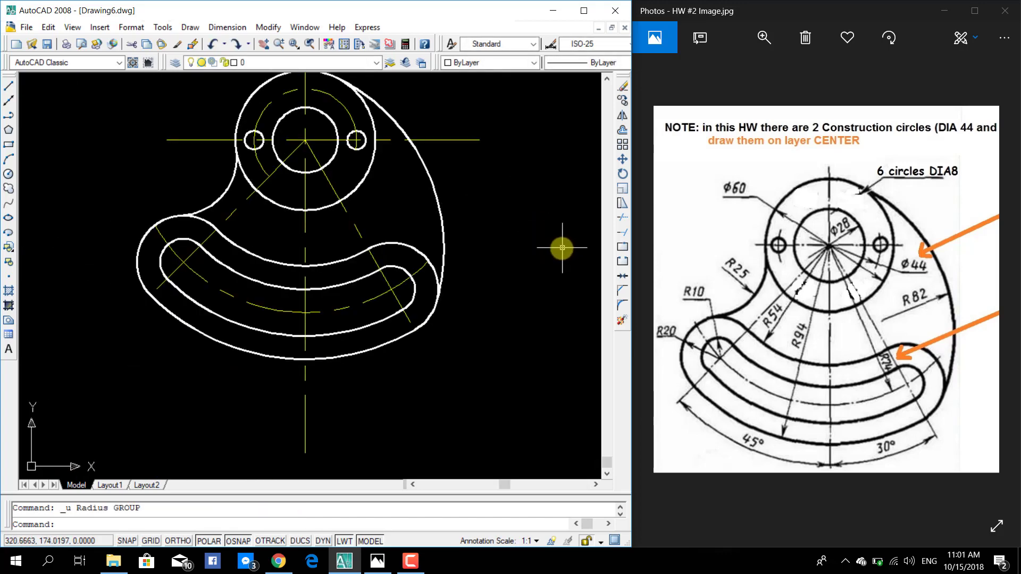
Add a trial Ø8 diameter dimension to the small left hole, then undo it.
left_click(219, 28)
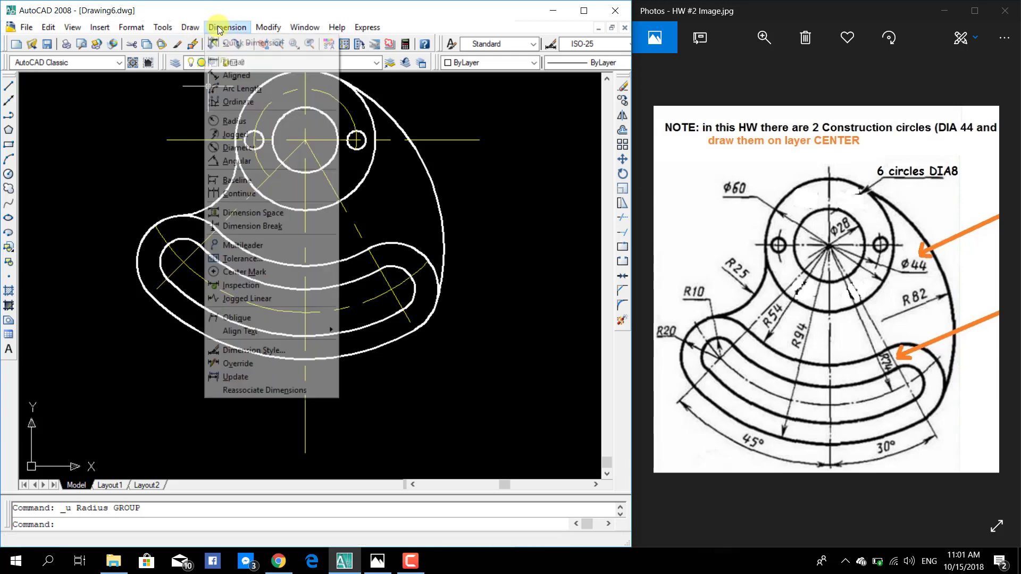
left_click(251, 148)
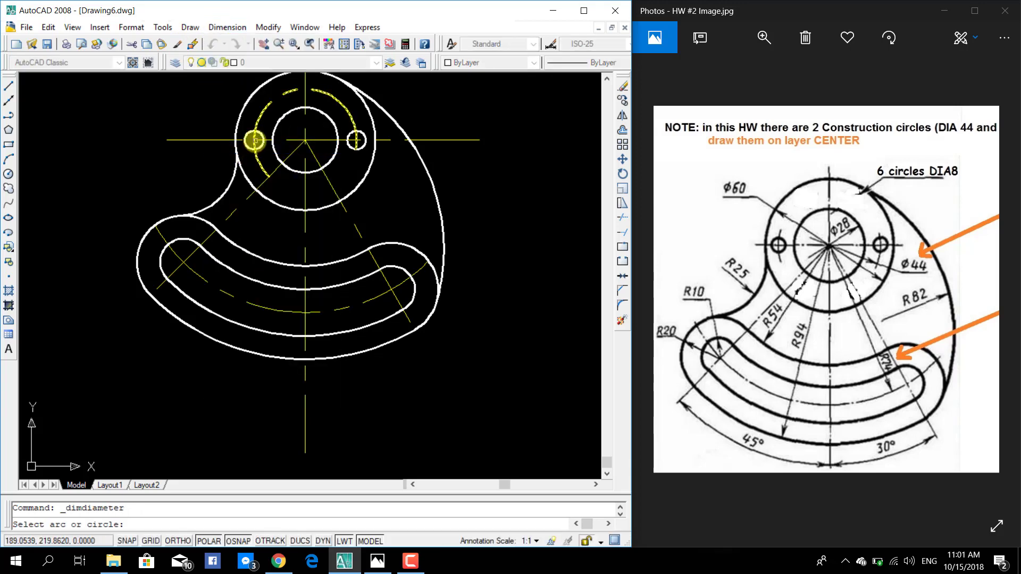
left_click(250, 141)
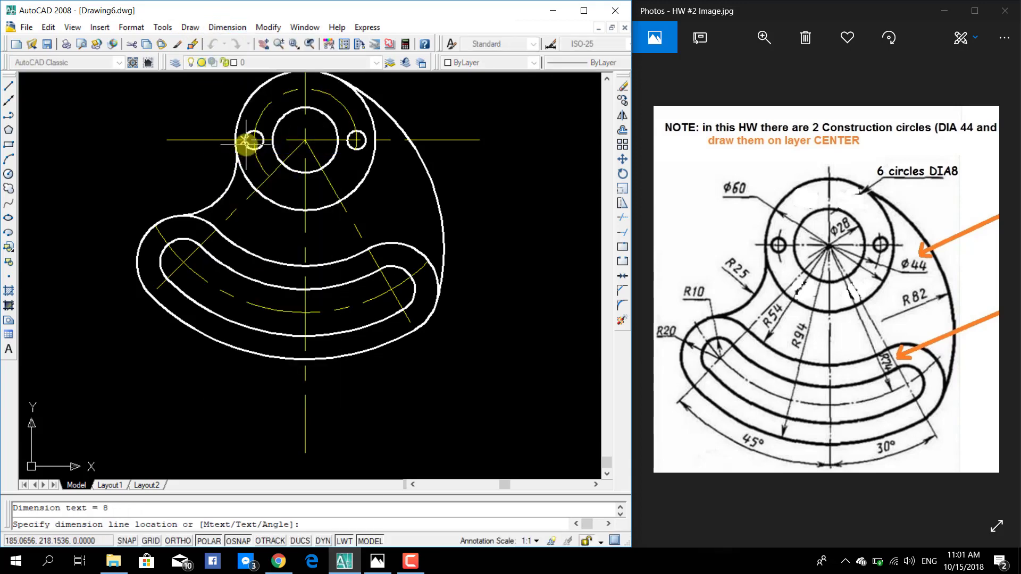
left_click(109, 170)
scroll(106, 196, "up", 3)
scroll(107, 195, "down", 2)
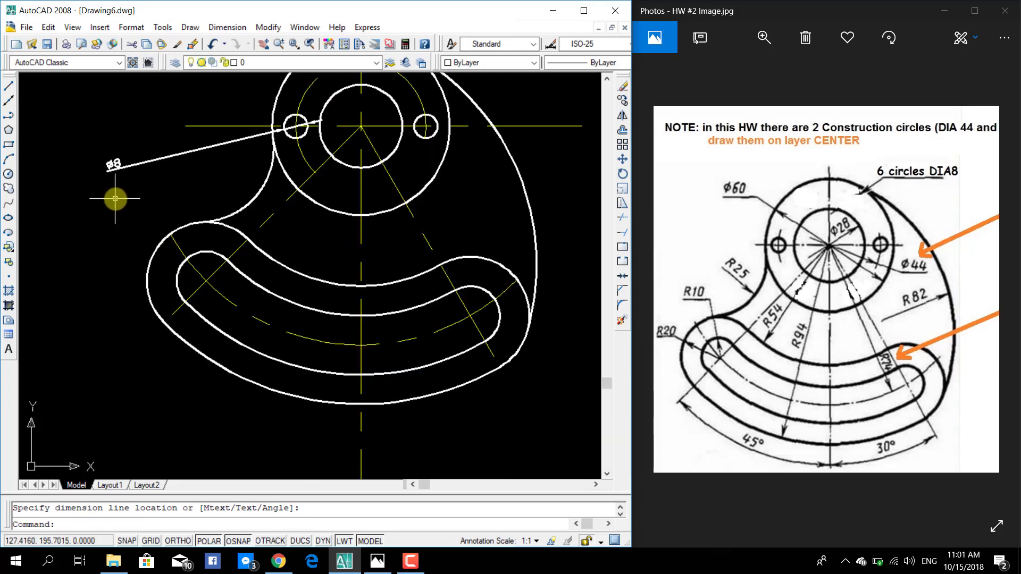
key("ctrl+z")
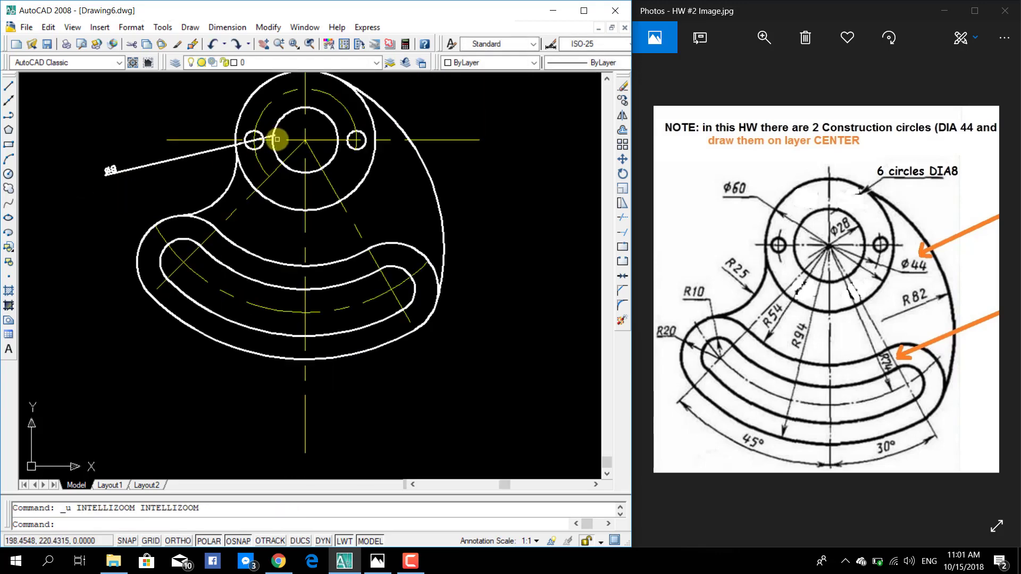
key("ctrl+z")
Dimension the central hole as Ø28 with its label left of the part.
left_click(227, 26)
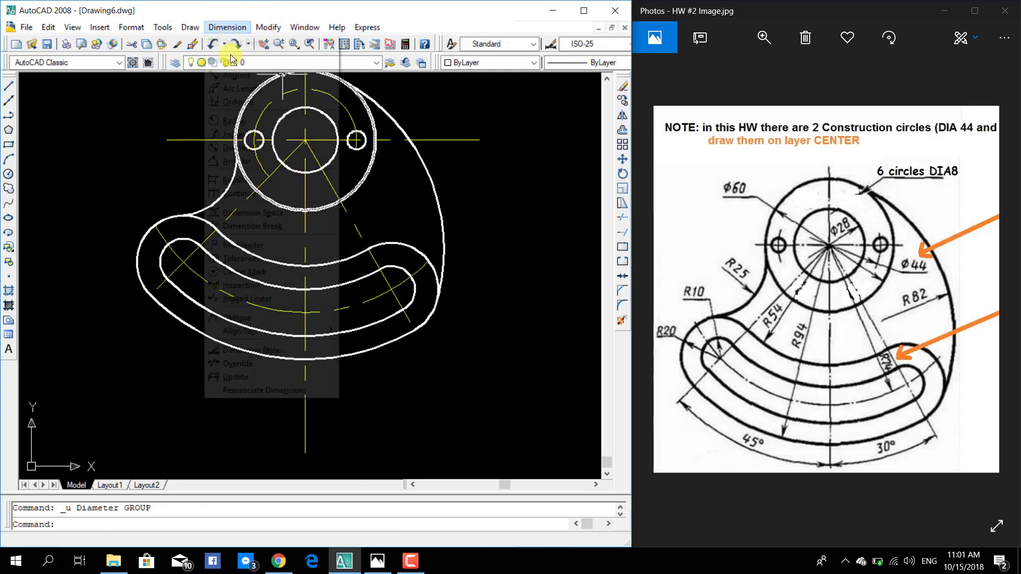
left_click(239, 147)
left_click(288, 169)
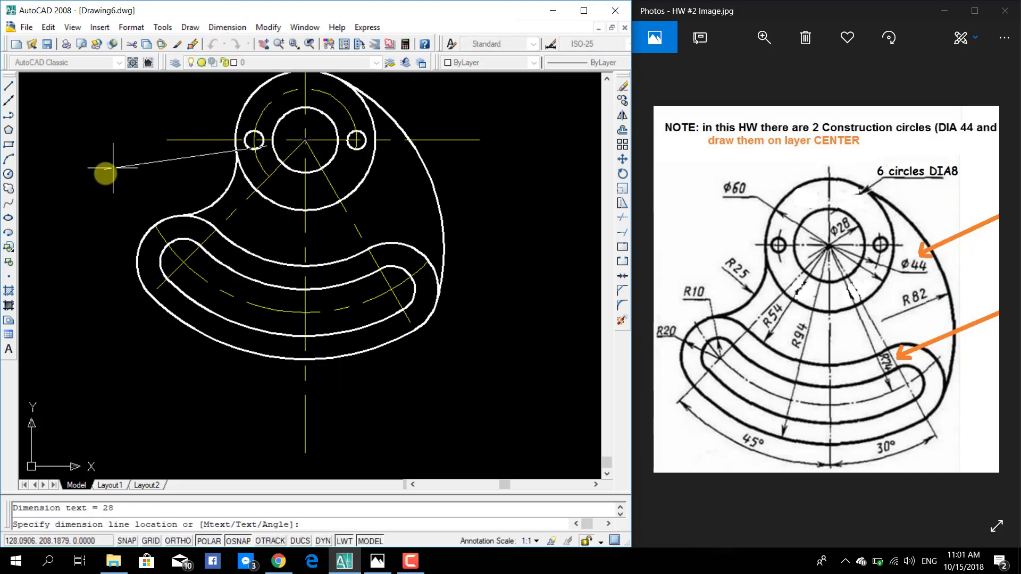
left_click(122, 201)
scroll(109, 202, "up", 3)
scroll(109, 202, "down", 3)
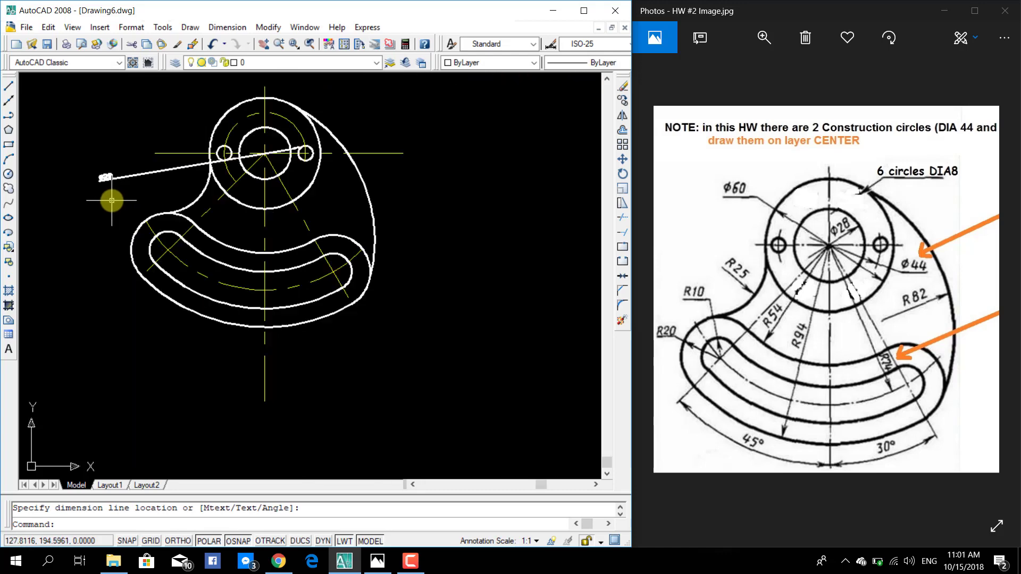
Dimension the outer boss circle as Ø60 with its label at the lower left.
left_click(227, 27)
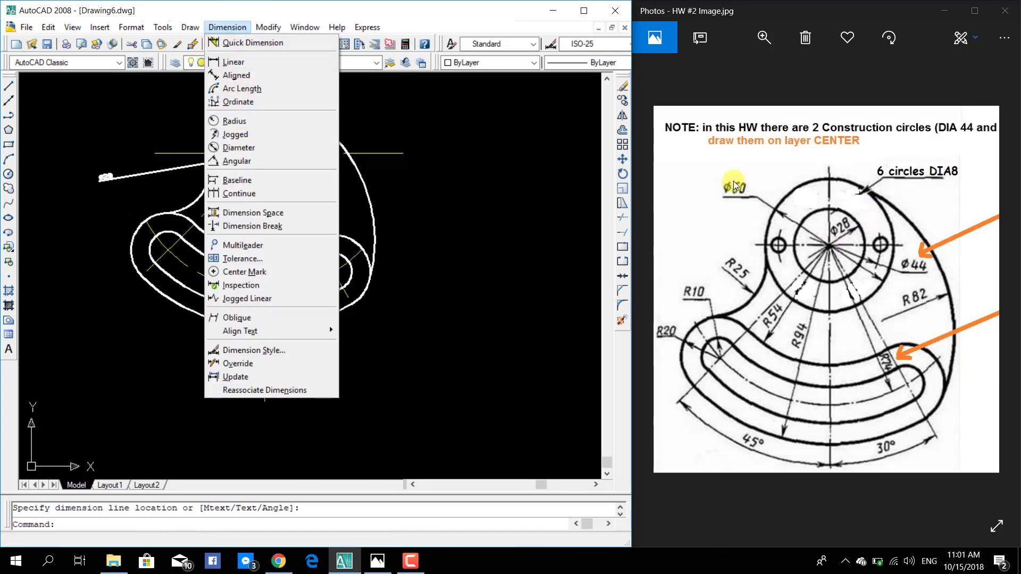
left_click(142, 23)
left_click(234, 29)
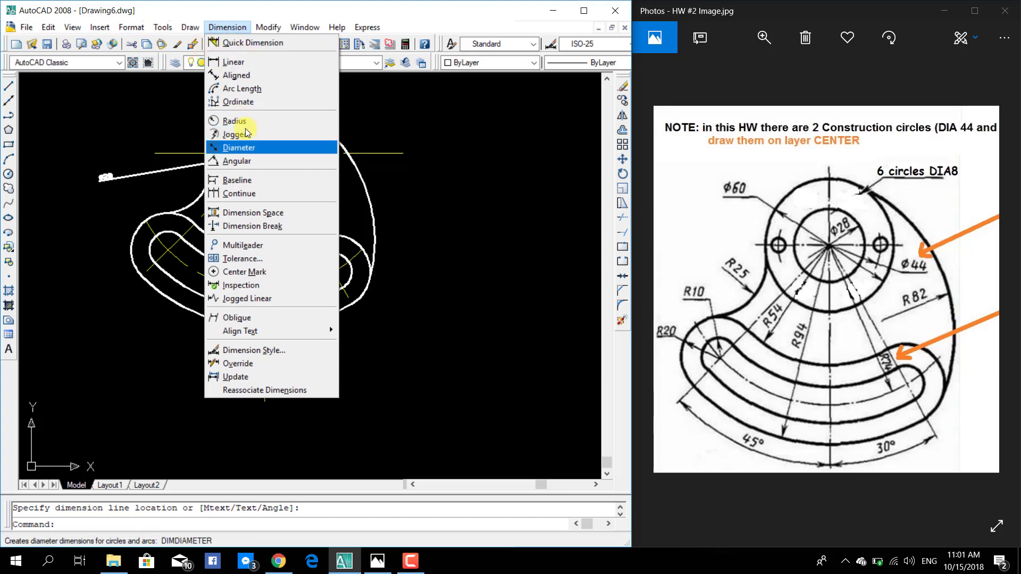
left_click(244, 149)
left_click(239, 203)
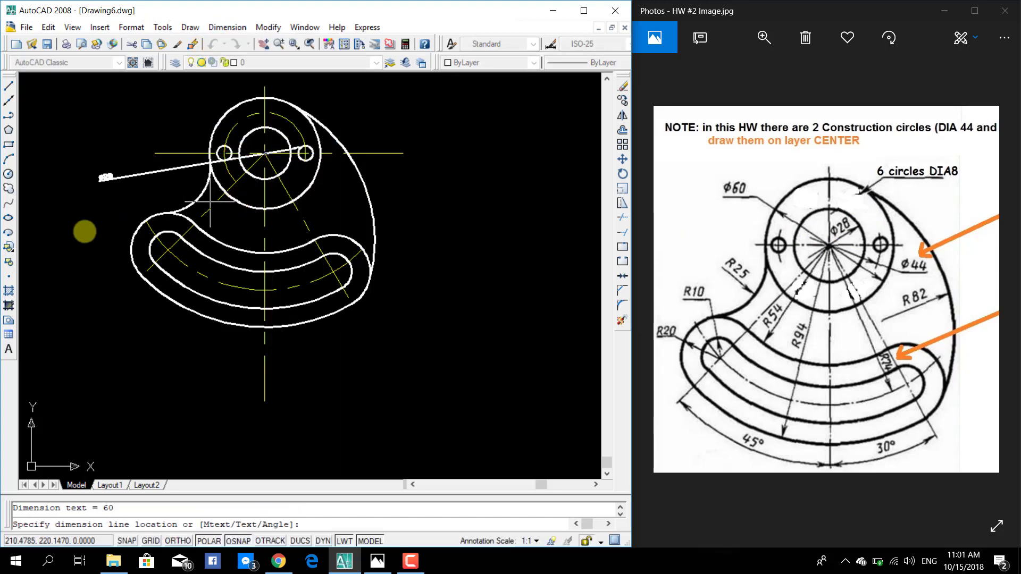
left_click(57, 254)
scroll(63, 279, "up", 4)
scroll(73, 266, "down", 4)
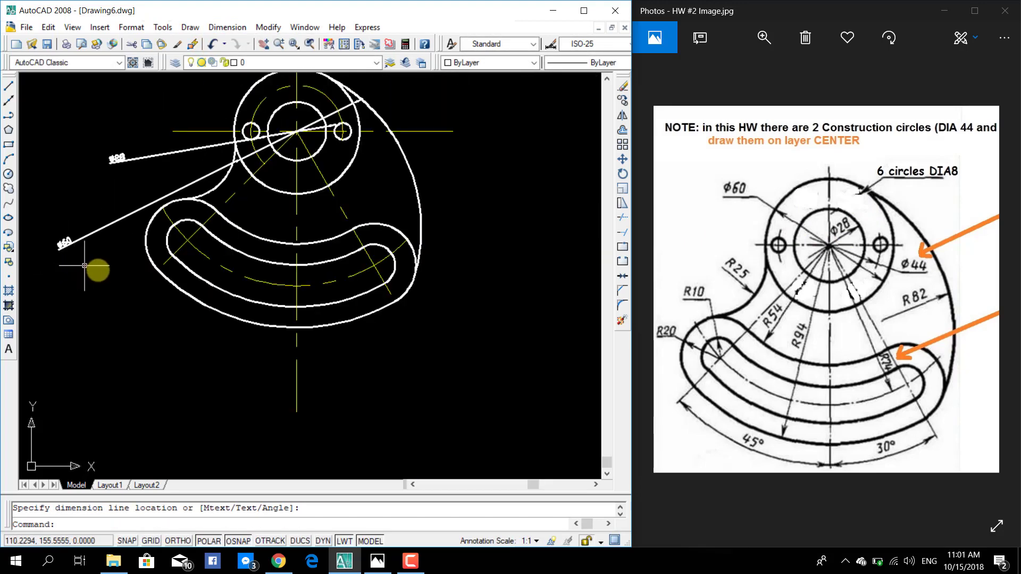